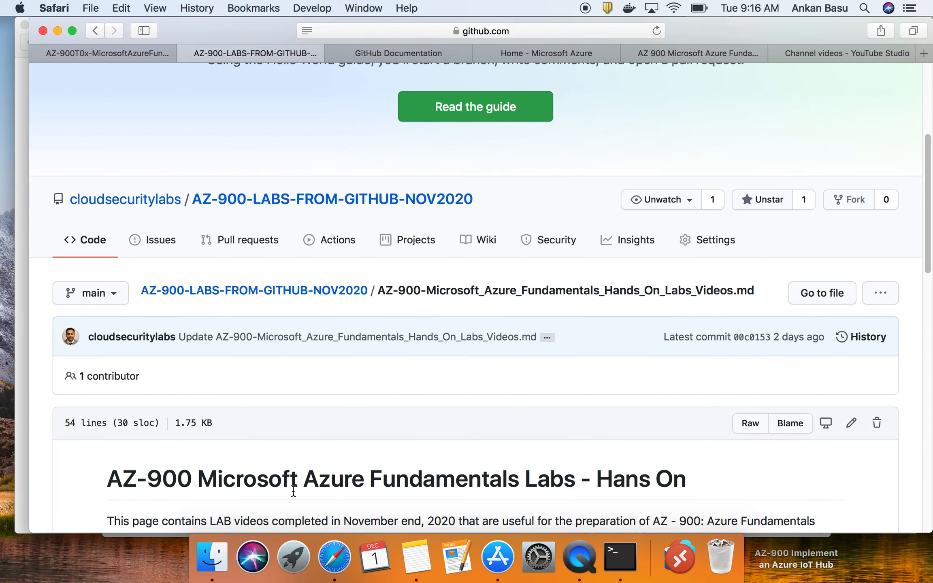
Locate the 12-Implement Azure Key Vault entry in the GitHub list of AZ-900 labs.
scroll(293, 490, "down", 3)
scroll(293, 490, "down", 15)
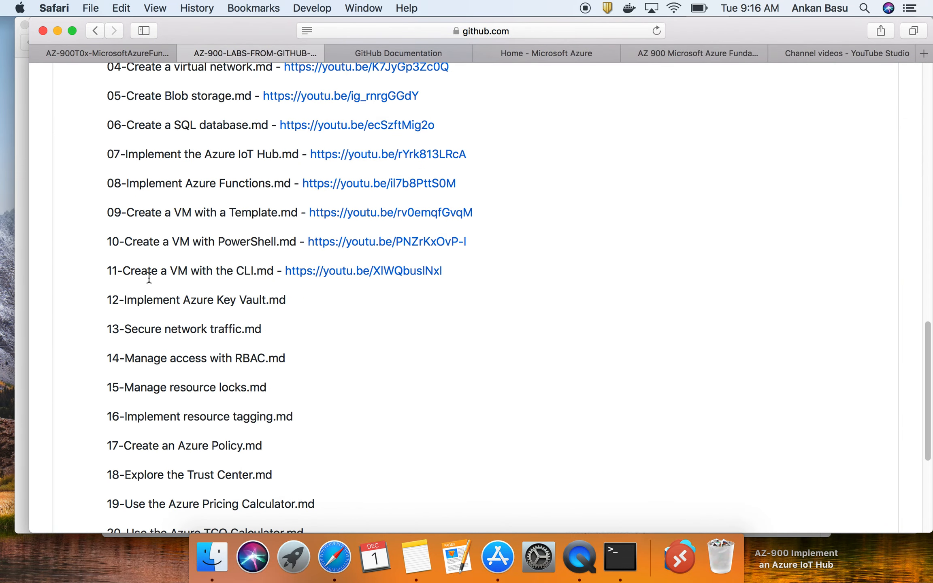
scroll(150, 279, "up", 2)
scroll(149, 282, "down", 1)
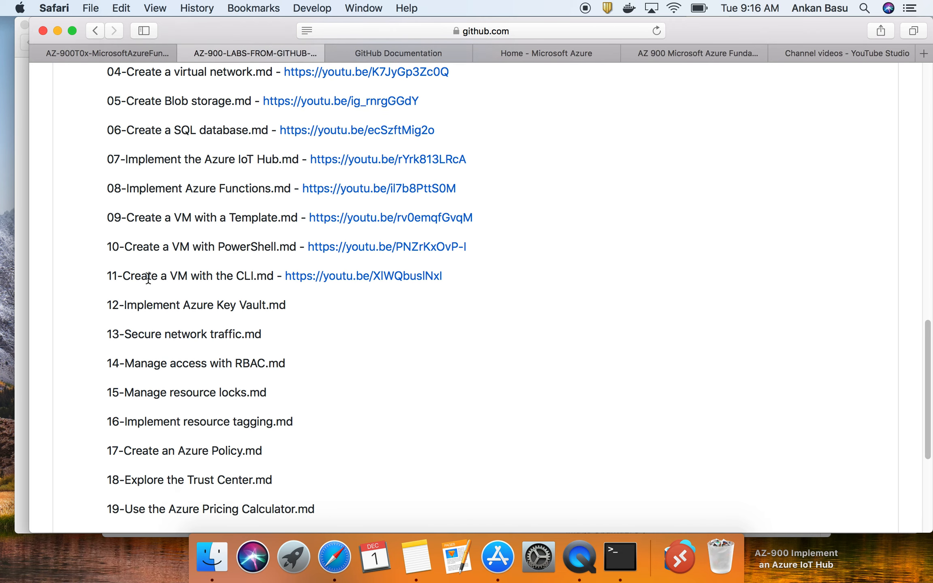
triple_click(193, 305)
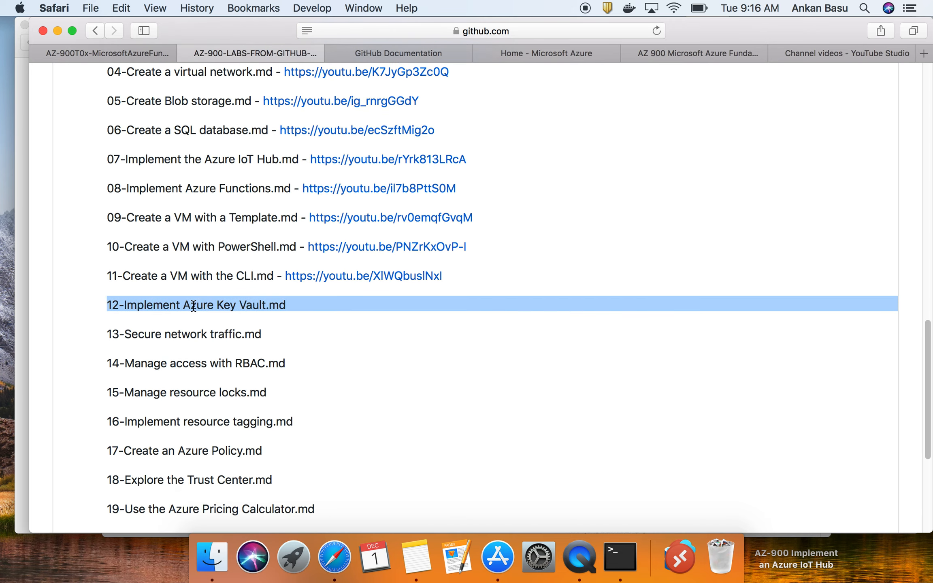
Open the lab 12 walkthrough on GitHub and read its introduction and the first steps of Task 1.
left_click(118, 52)
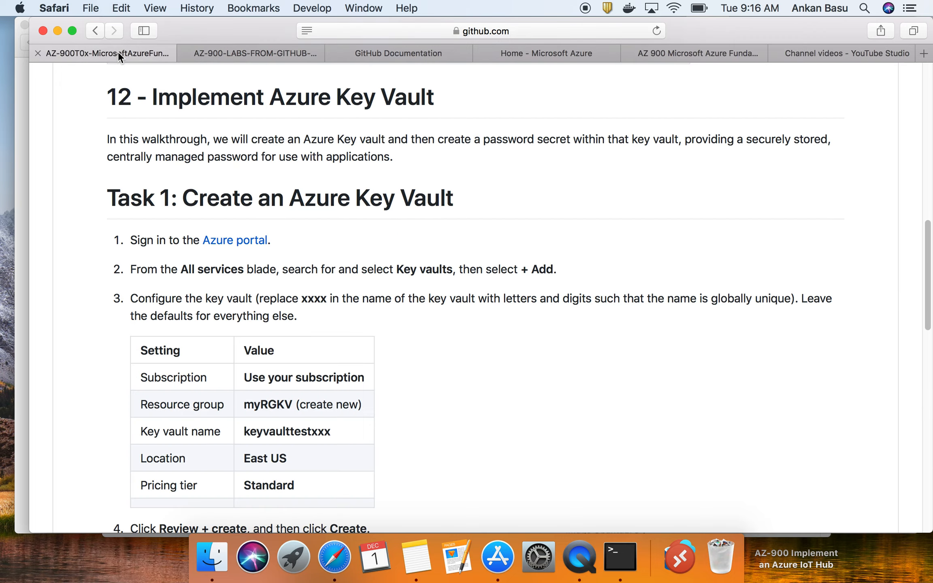
scroll(277, 128, "up", 1)
scroll(276, 128, "up", 3)
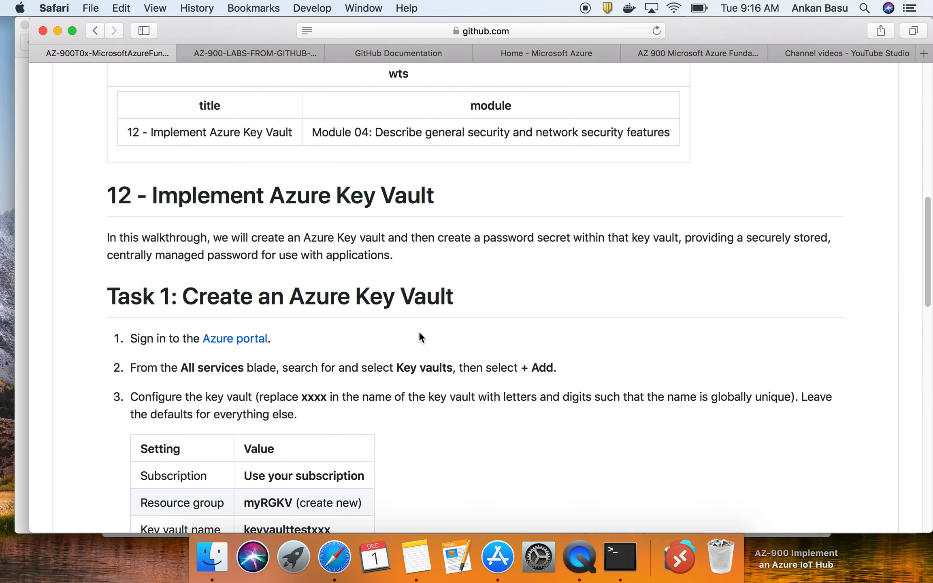
scroll(419, 335, "down", 1)
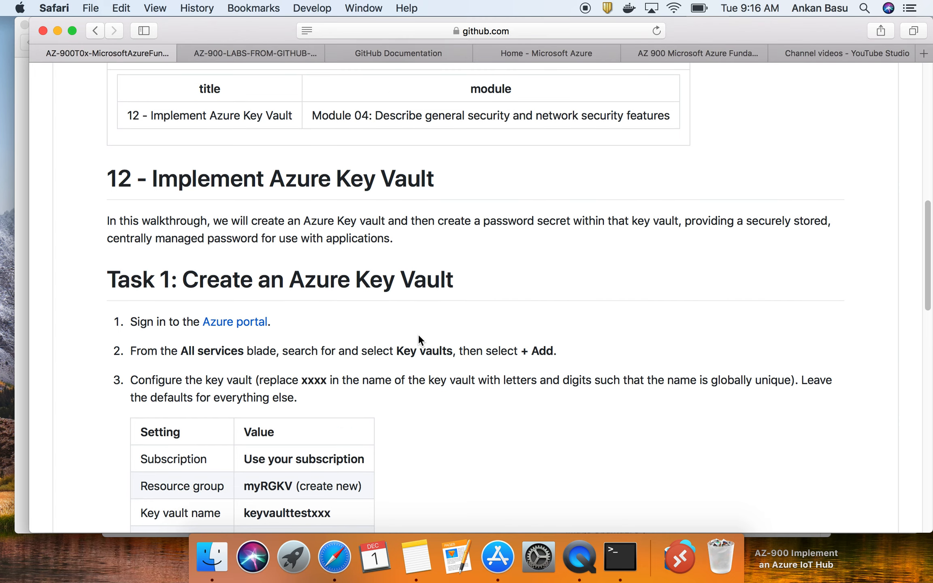
scroll(418, 336, "down", 1)
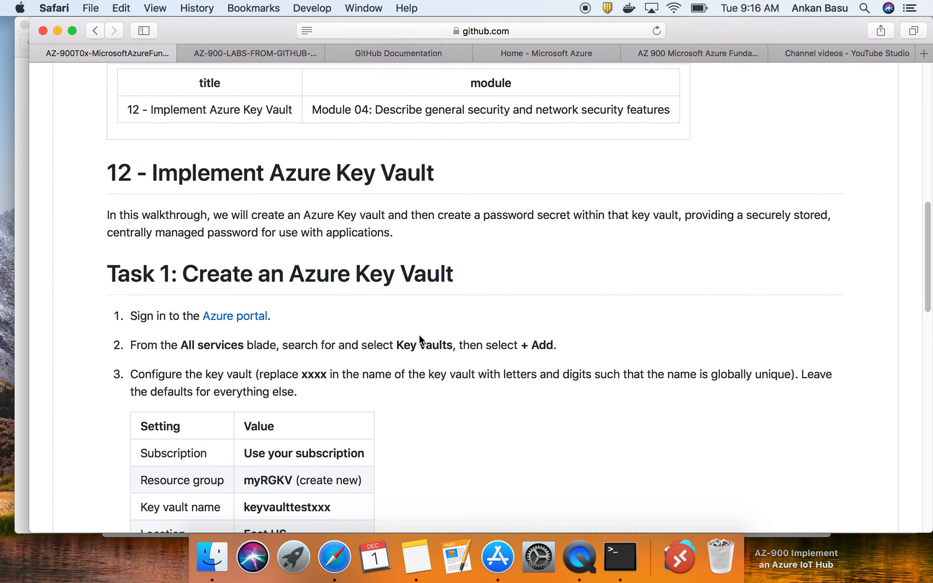
left_click_drag(214, 216, 388, 211)
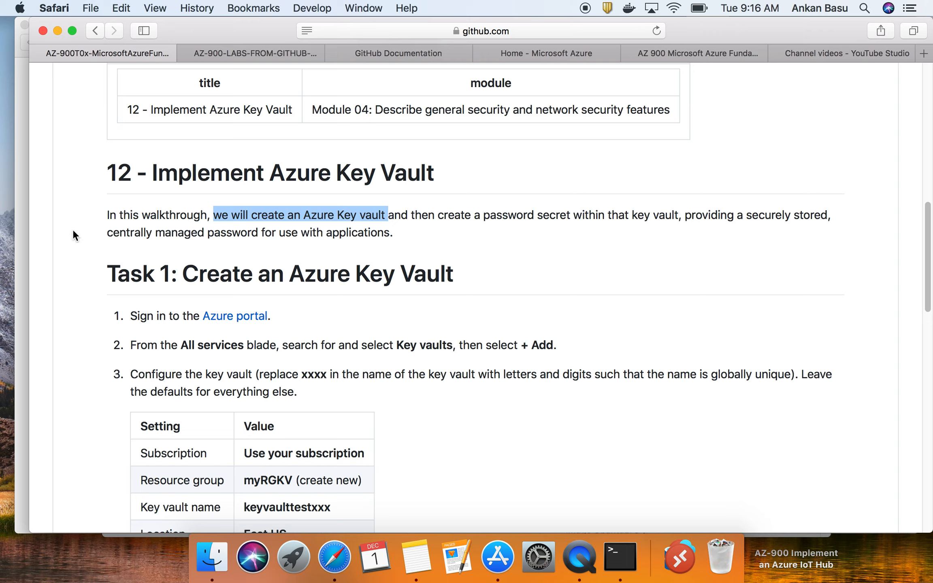
left_click_drag(393, 234, 105, 213)
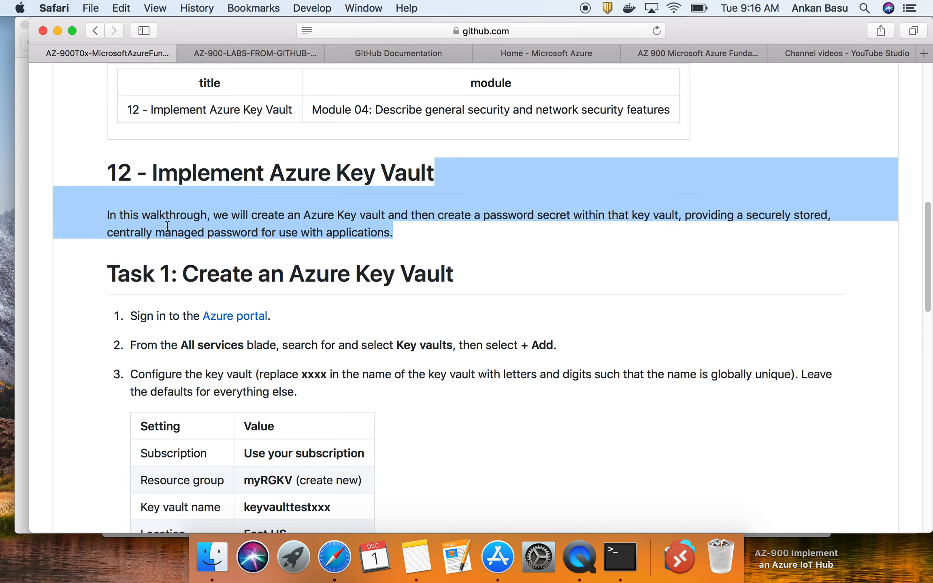
scroll(337, 308, "down", 2)
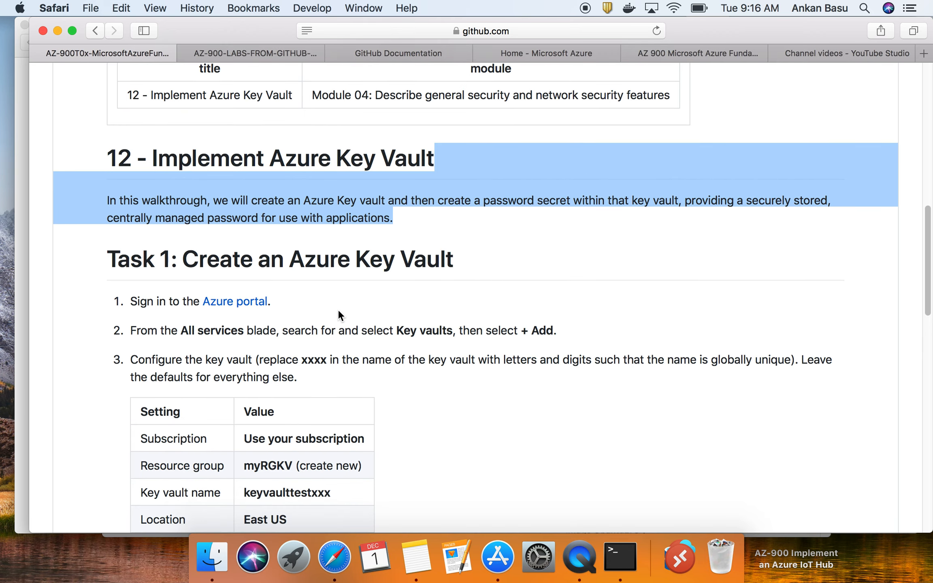
scroll(339, 313, "down", 3)
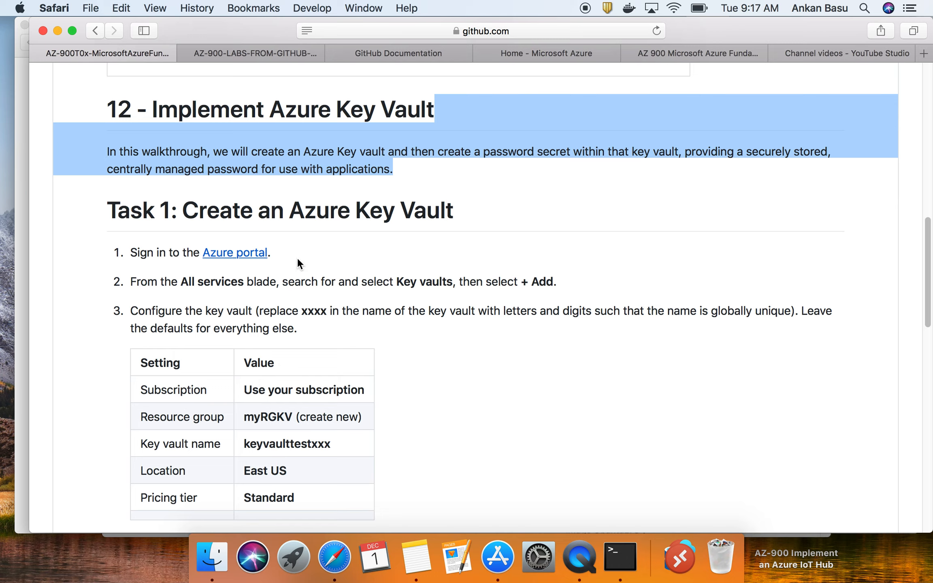
Copy "Key vaults" from the lab instructions, search the Azure portal for that service, and start creating a new key vault.
left_click_drag(396, 283, 450, 282)
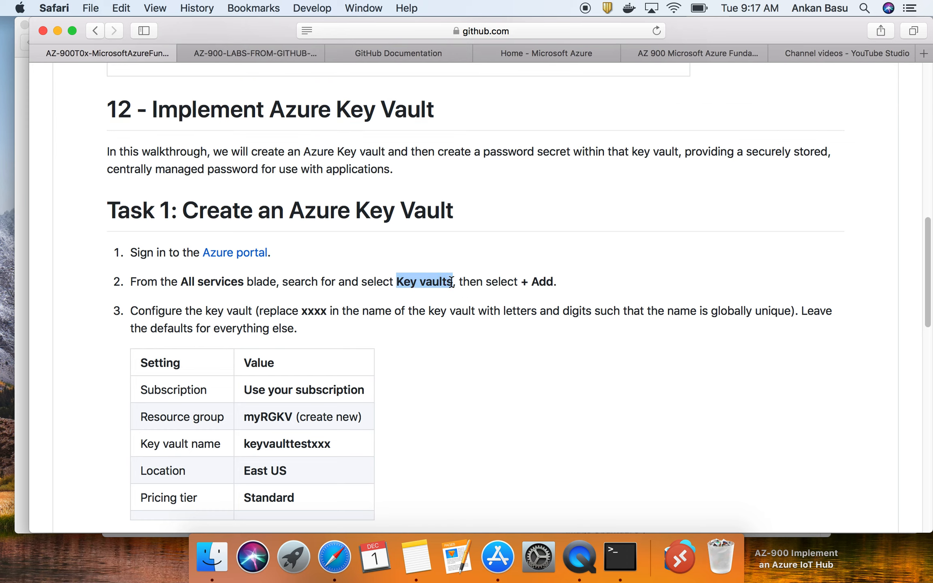
right_click(444, 282)
left_click(470, 327)
left_click(591, 60)
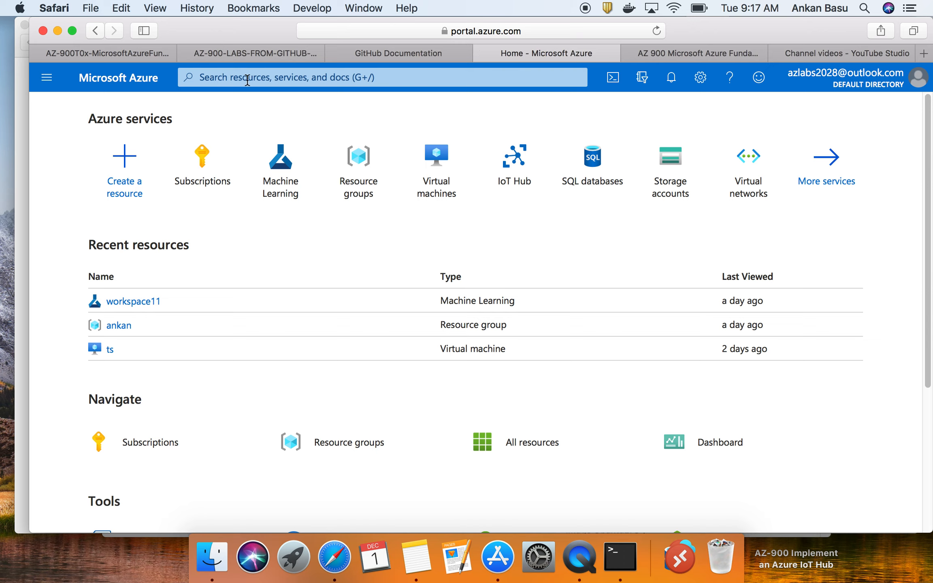
left_click(355, 77)
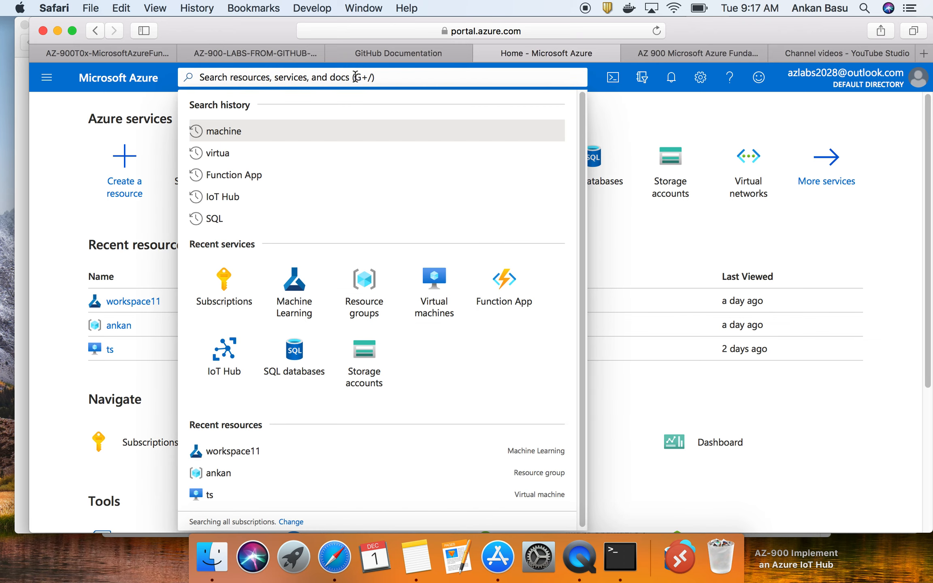
key("super+v")
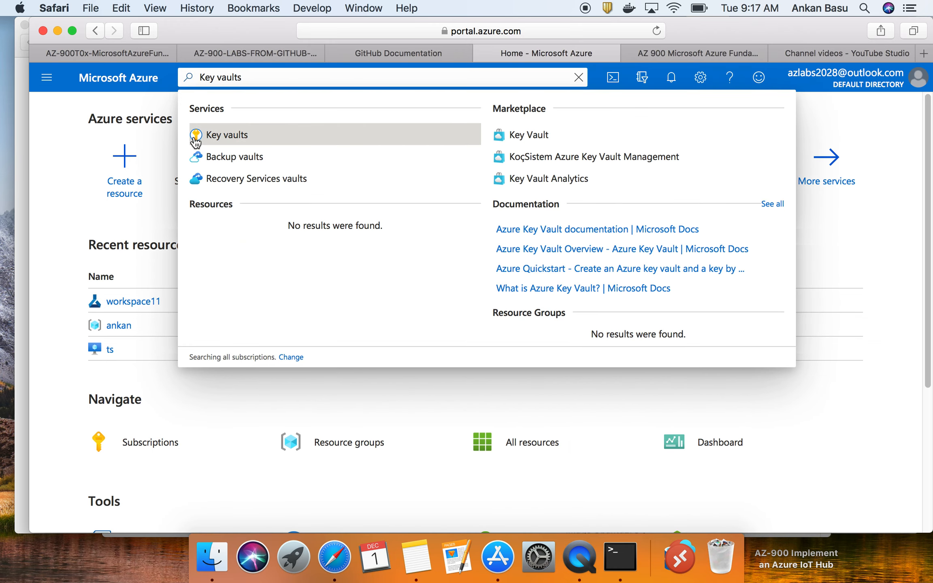
left_click(241, 140)
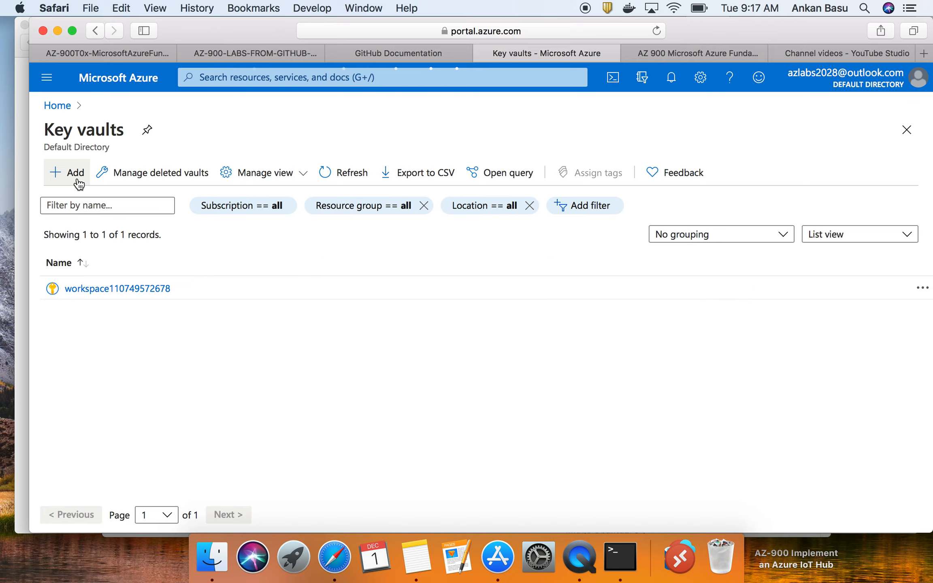
left_click(79, 183)
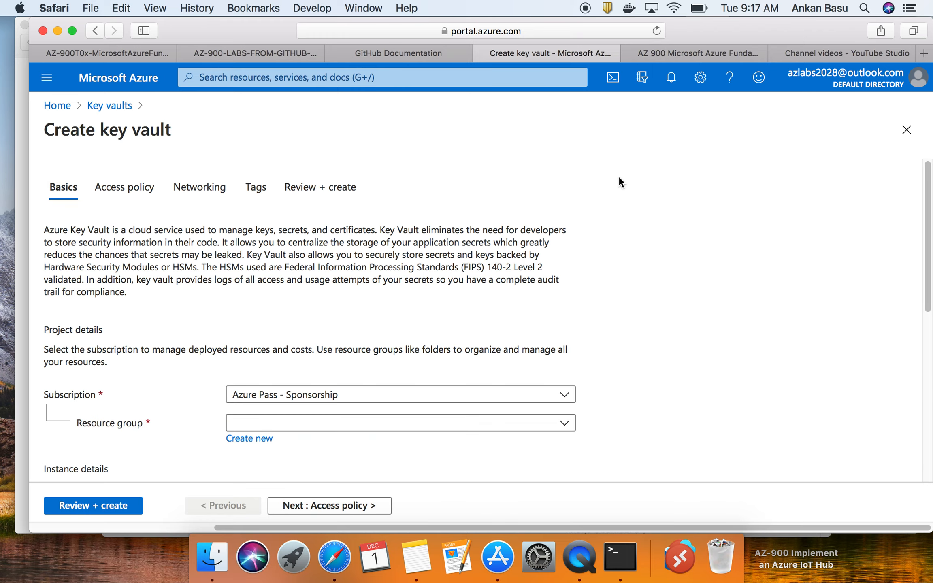
Create a new resource group for the key vault, using the name myRGKV from the lab's settings table.
scroll(621, 188, "down", 5)
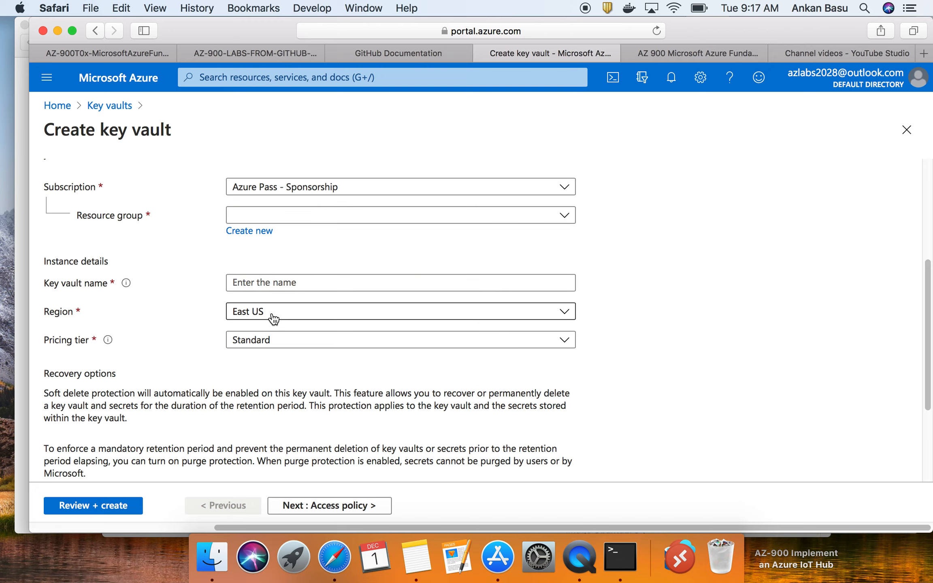
left_click(115, 52)
scroll(273, 250, "down", 3)
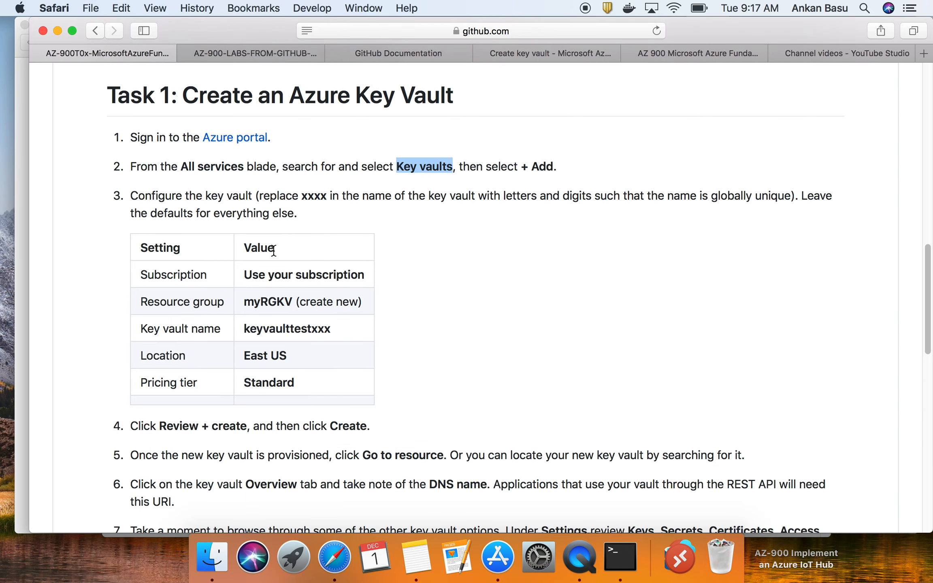
left_click(294, 276)
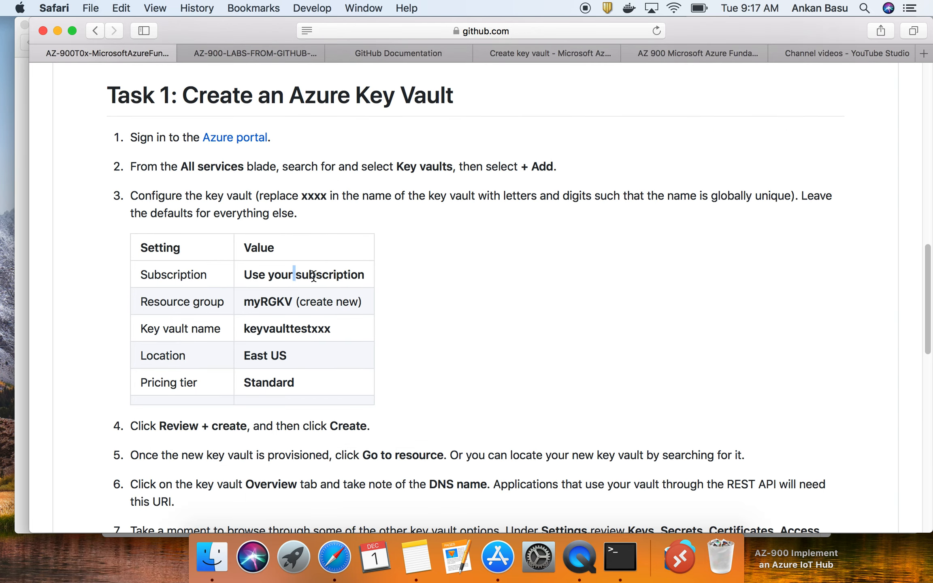
left_click_drag(292, 302, 252, 299)
right_click(251, 298)
left_click(276, 343)
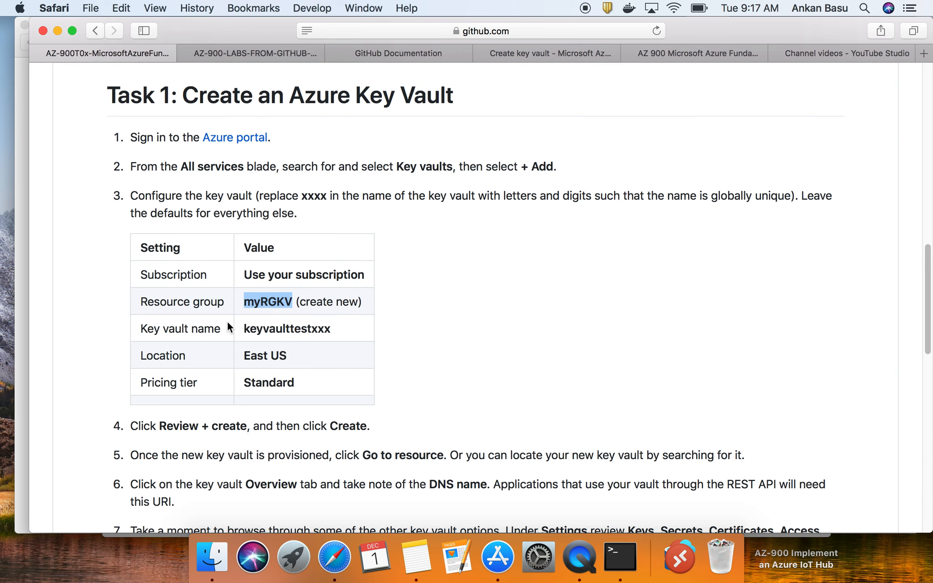
left_click(550, 54)
left_click(239, 239)
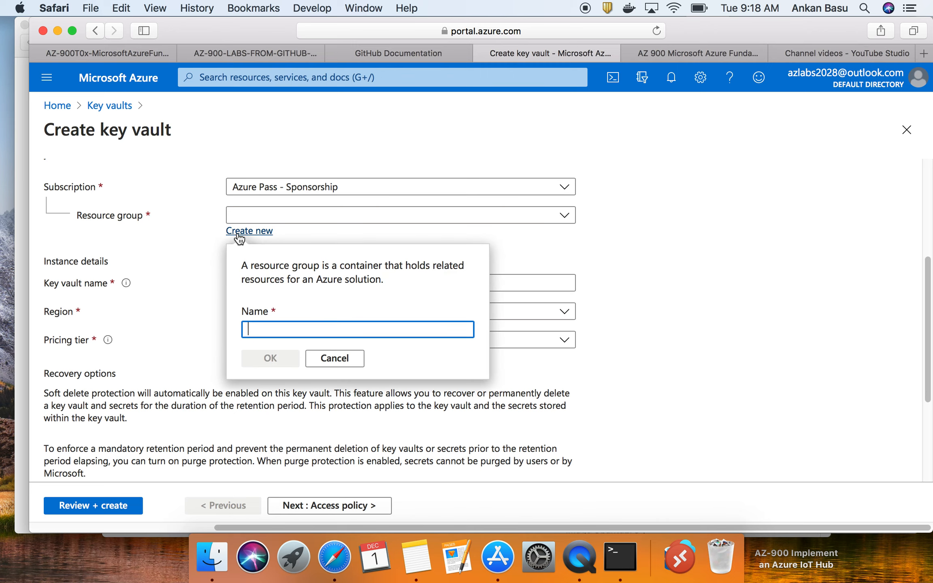
type("myRGKV")
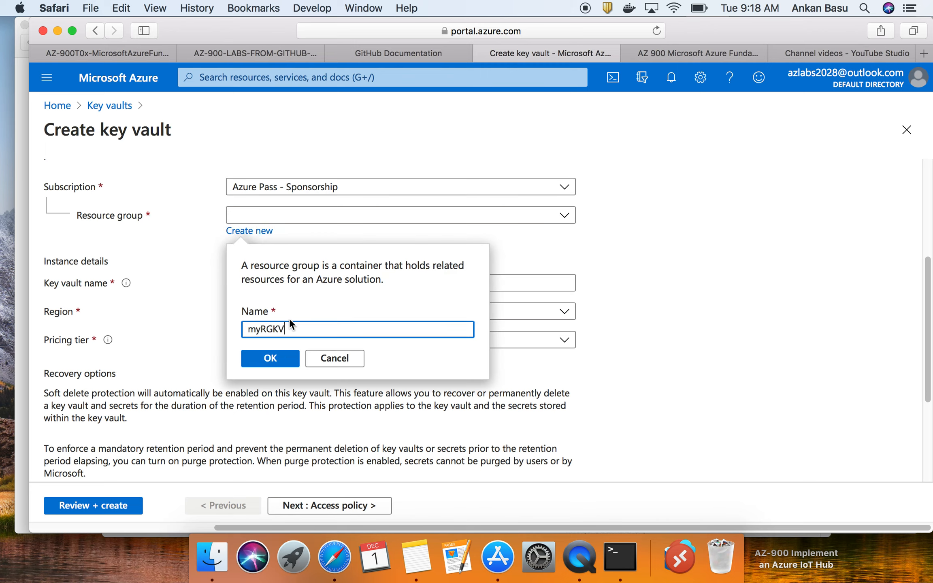
left_click(271, 358)
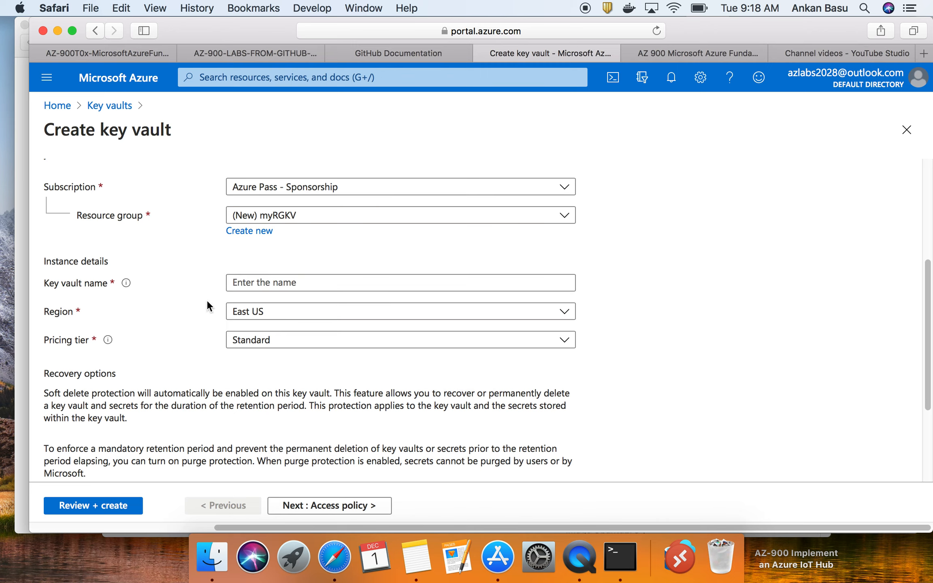
Copy the sample key vault name from the lab and enter it as keyvaulttest808034, replacing the xxx ending with 808034.
left_click(114, 52)
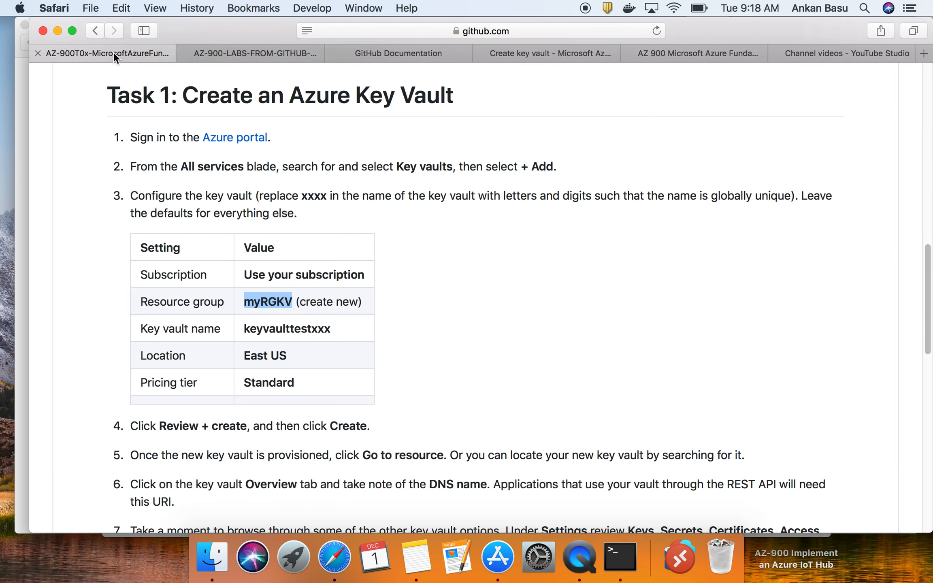
scroll(288, 308, "down", 1)
double_click(302, 328)
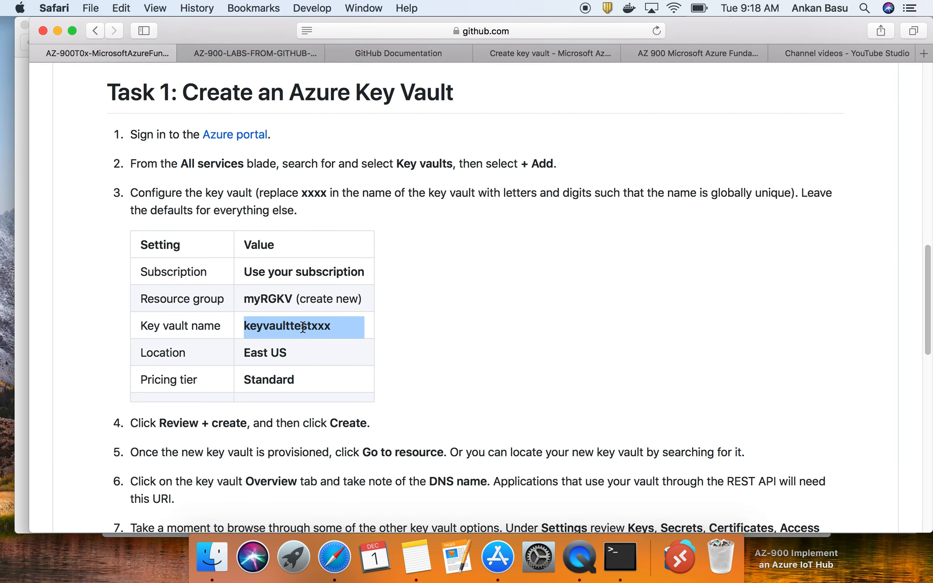
right_click(304, 329)
left_click(335, 369)
left_click(508, 49)
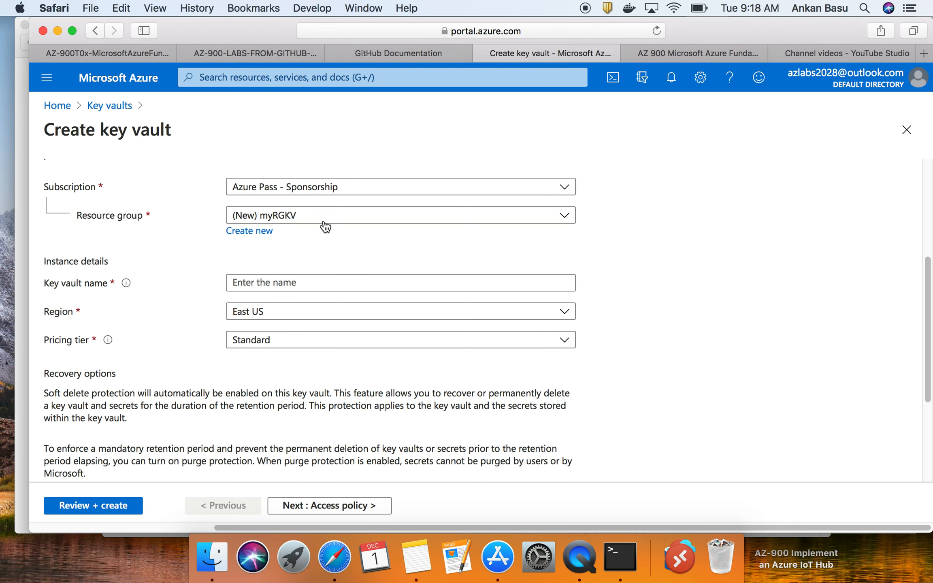
left_click(287, 280)
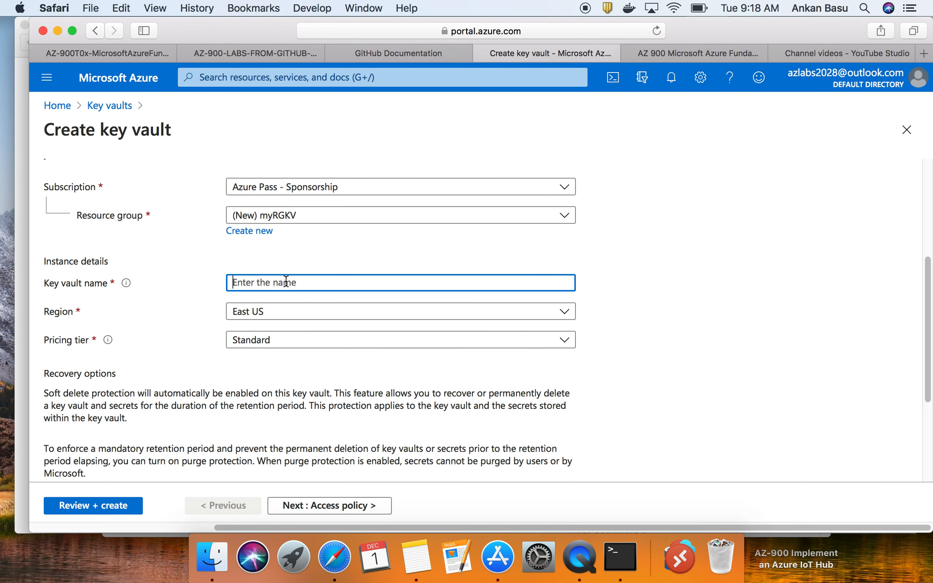
key("cmd+v")
key("BackSpace")
key("BackSpace")
key("BackSpace")
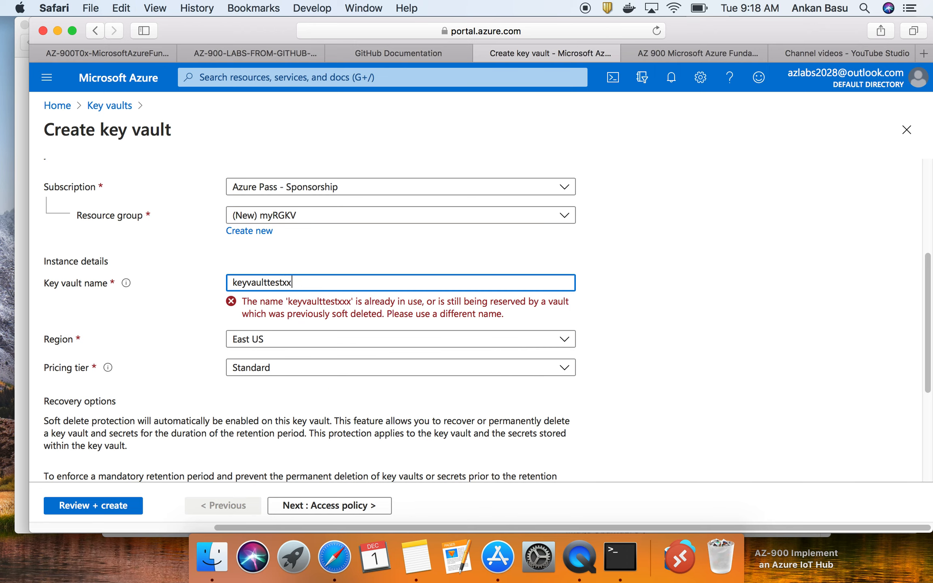
type("8080")
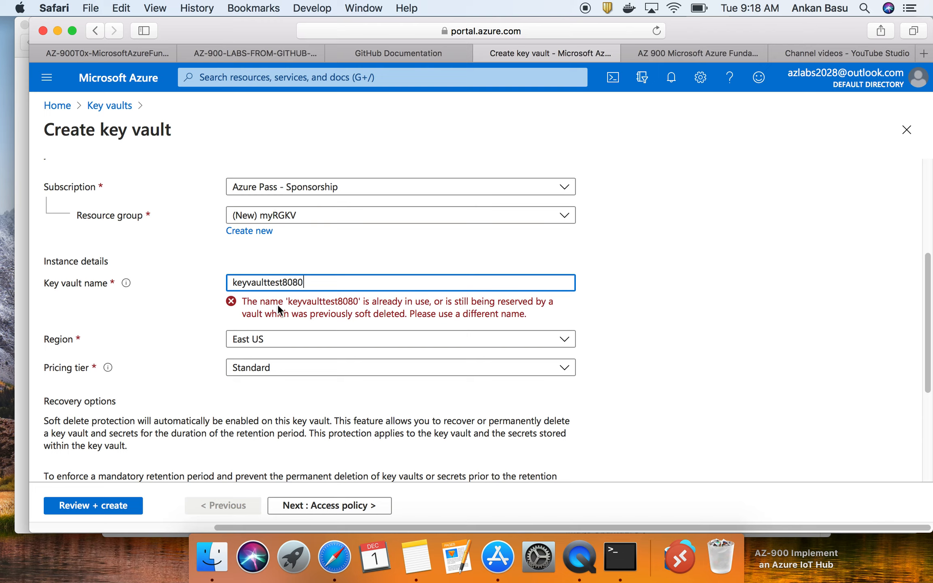
type("34")
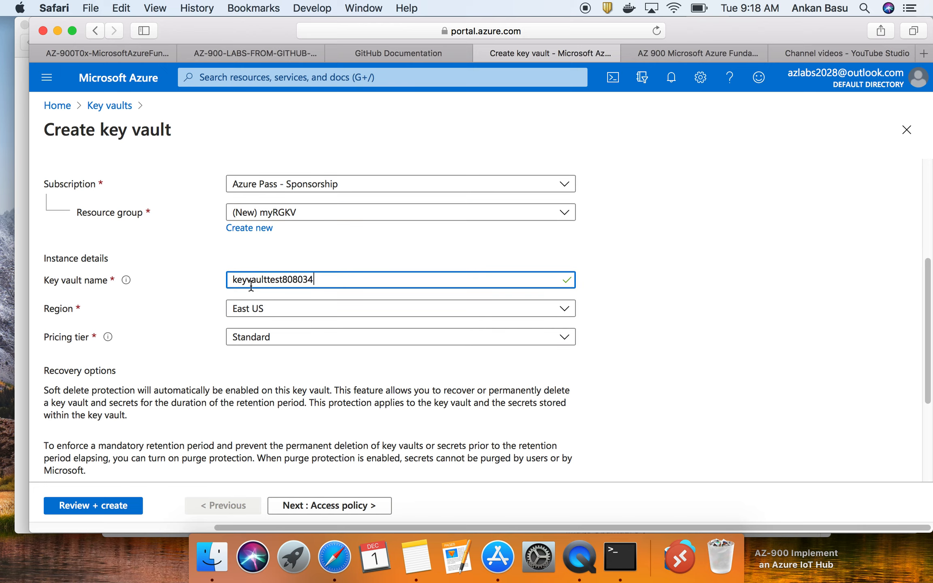
Compare the location and pricing tier in the lab's settings table with the key vault form.
left_click(122, 53)
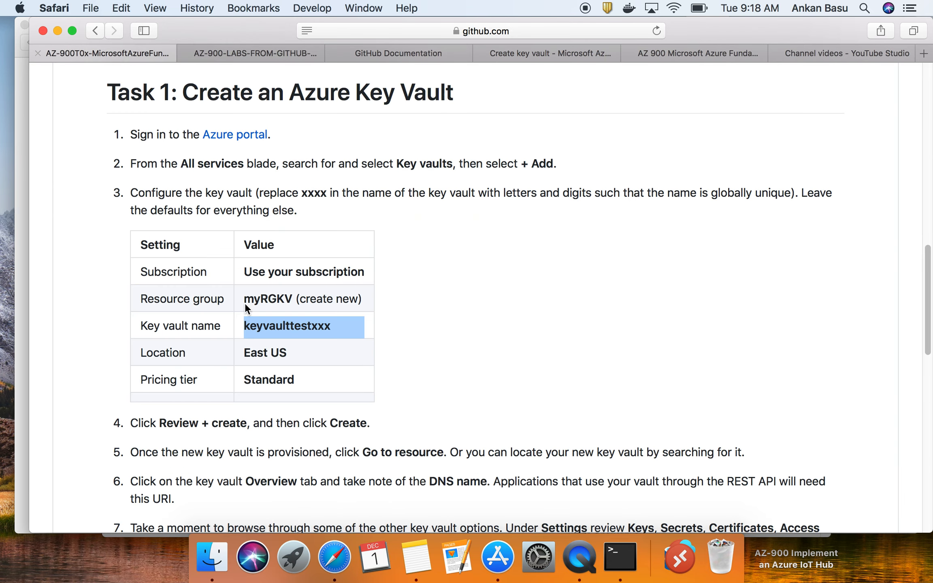
triple_click(260, 353)
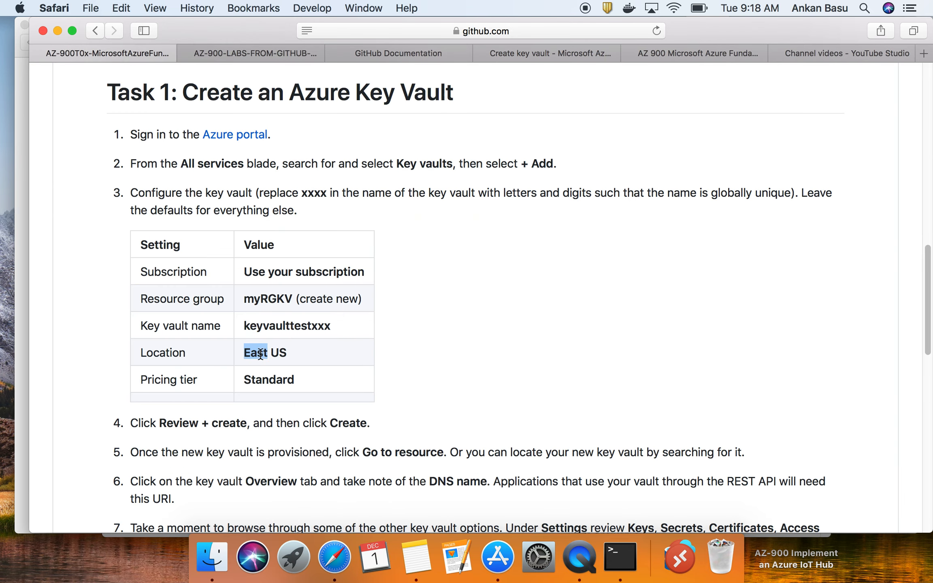
triple_click(267, 378)
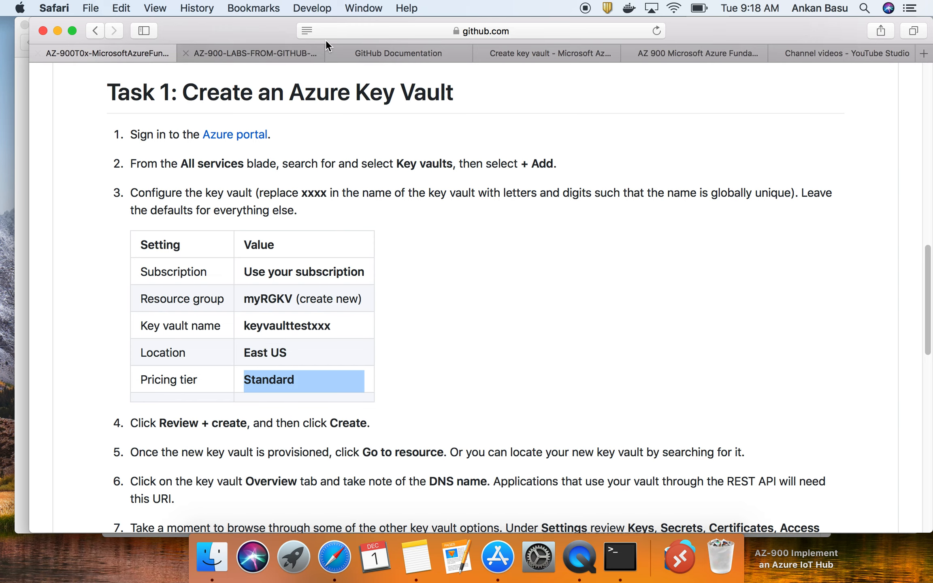
left_click(515, 53)
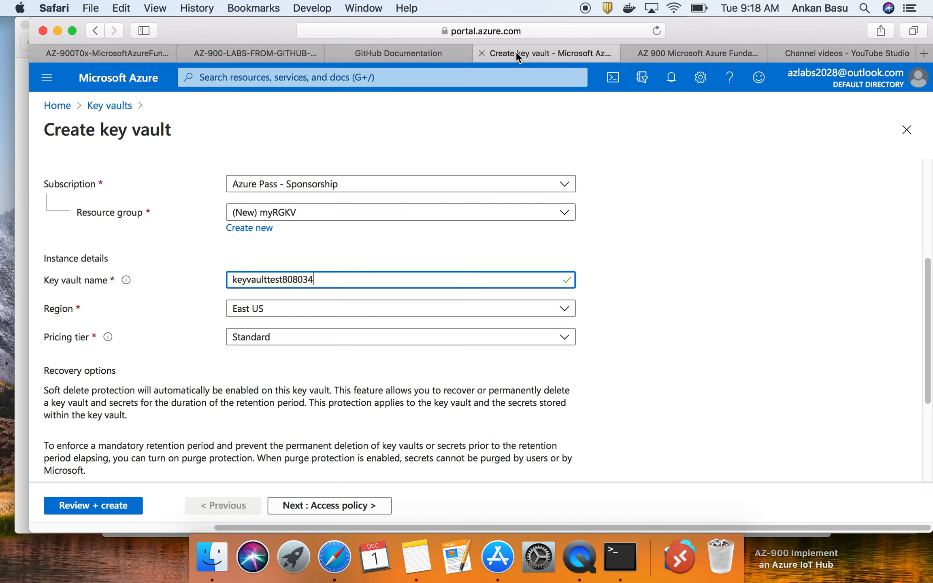
Review the key vault's pricing tier options and open the linked Key Vault pricing page in a new tab.
left_click(262, 340)
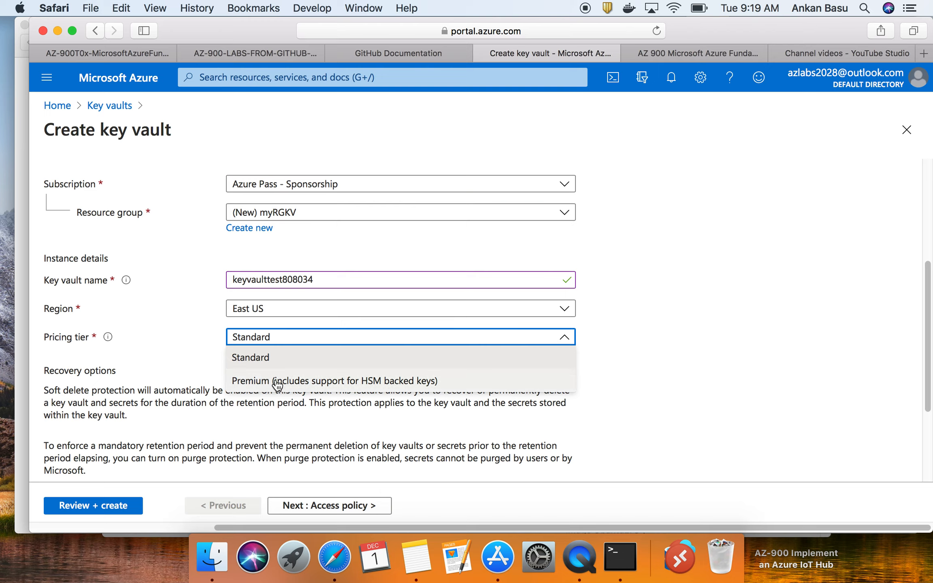
left_click(173, 355)
mouse_move(110, 339)
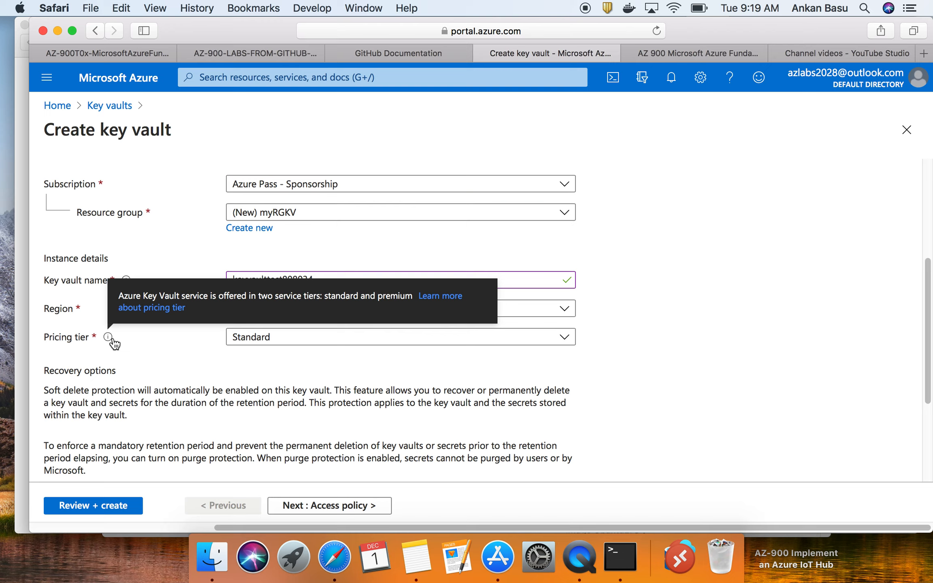
right_click(148, 312)
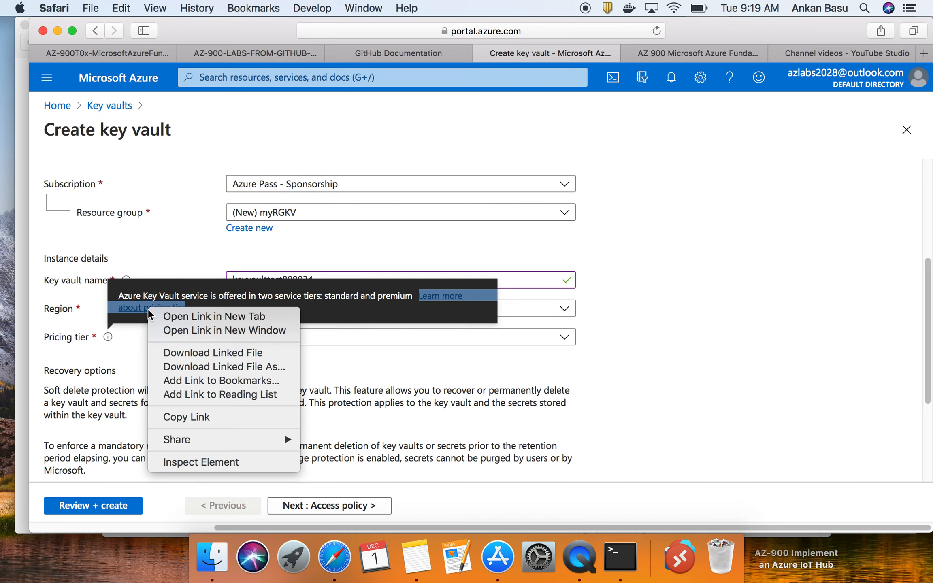
left_click(169, 318)
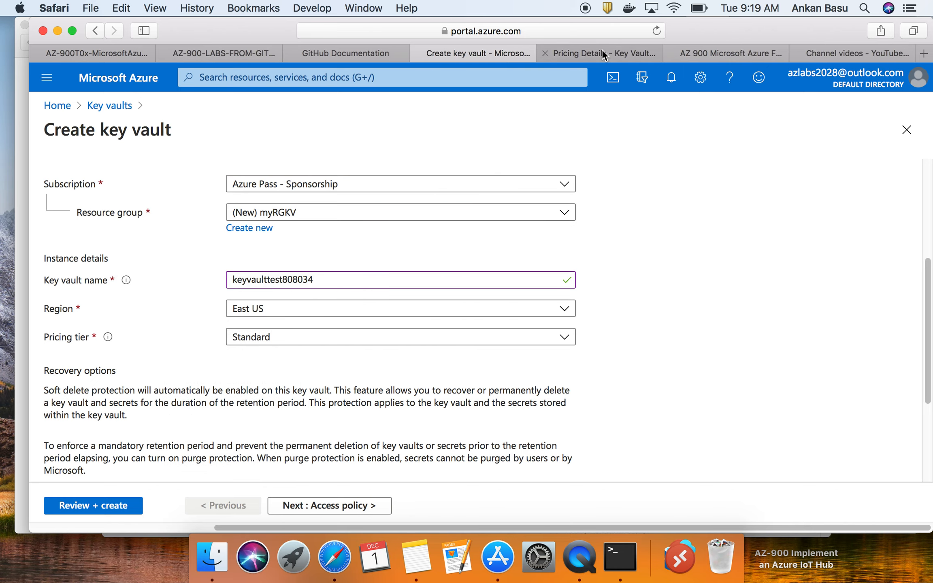
left_click(603, 49)
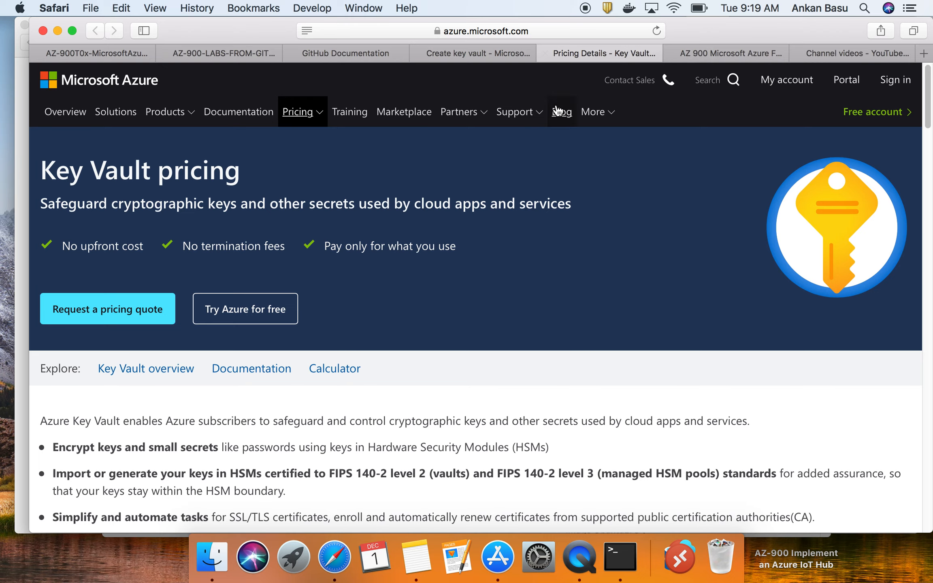
Compare the Standard and Premium prices for secrets operations, certificate operations and managed storage account key rotation.
scroll(466, 304, "down", 6)
scroll(466, 302, "down", 9)
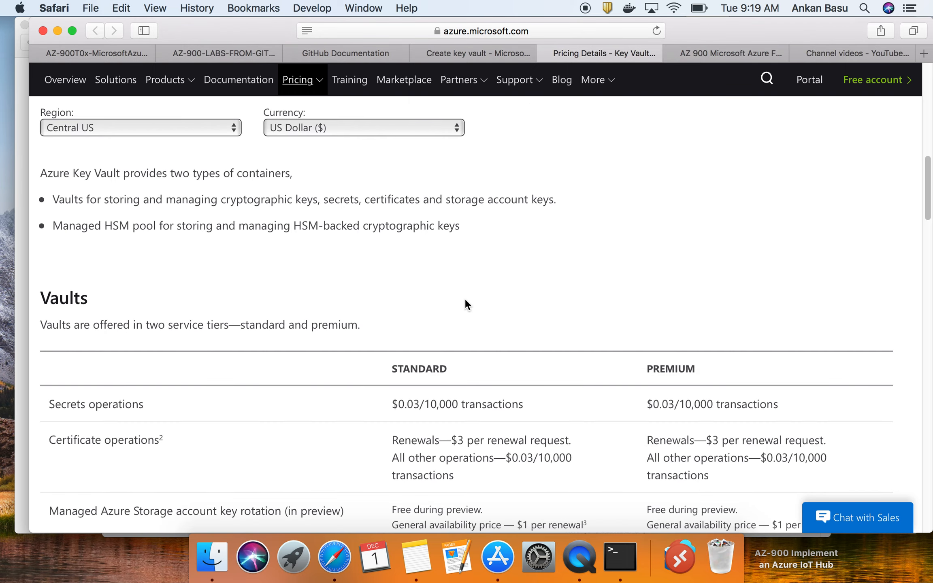
scroll(465, 300, "down", 2)
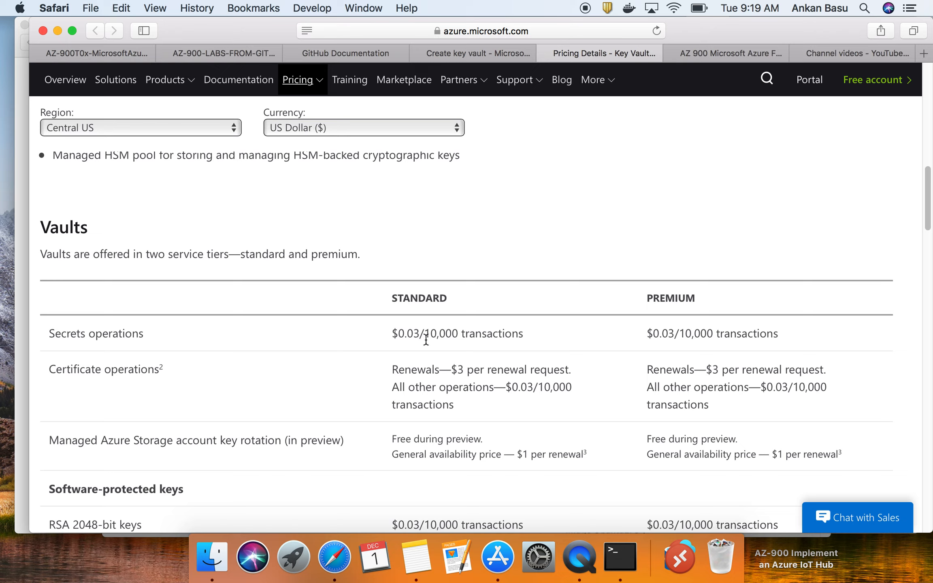
left_click_drag(394, 333, 417, 332)
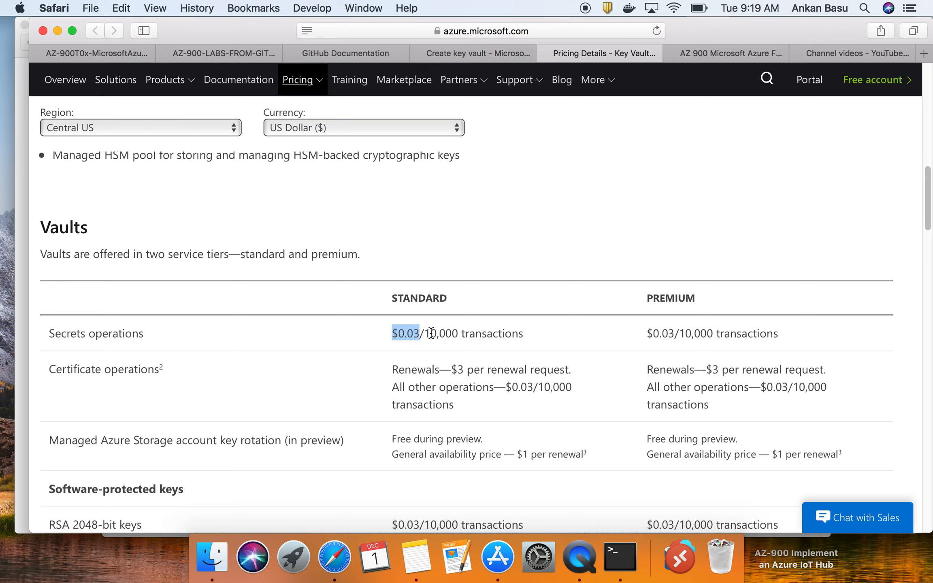
triple_click(709, 333)
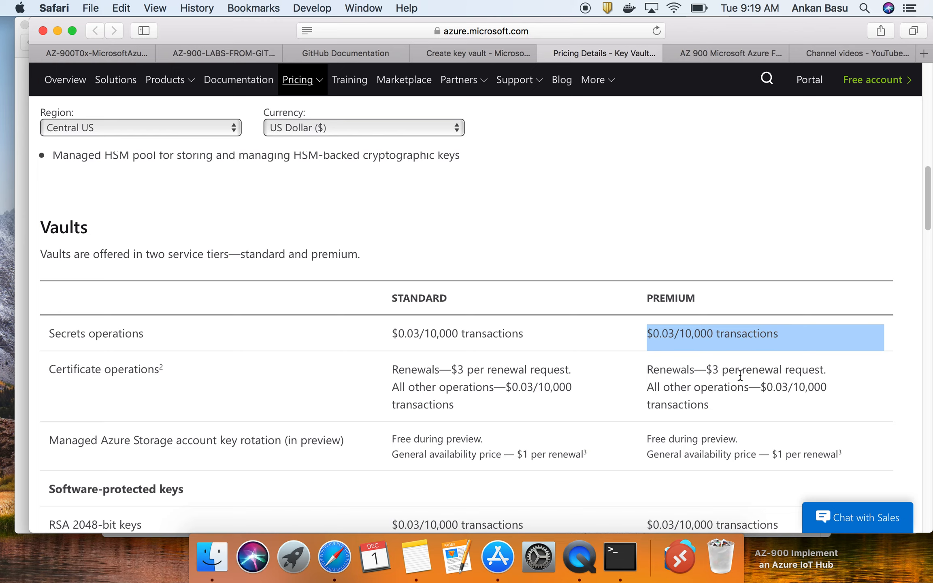
scroll(537, 389, "down", 5)
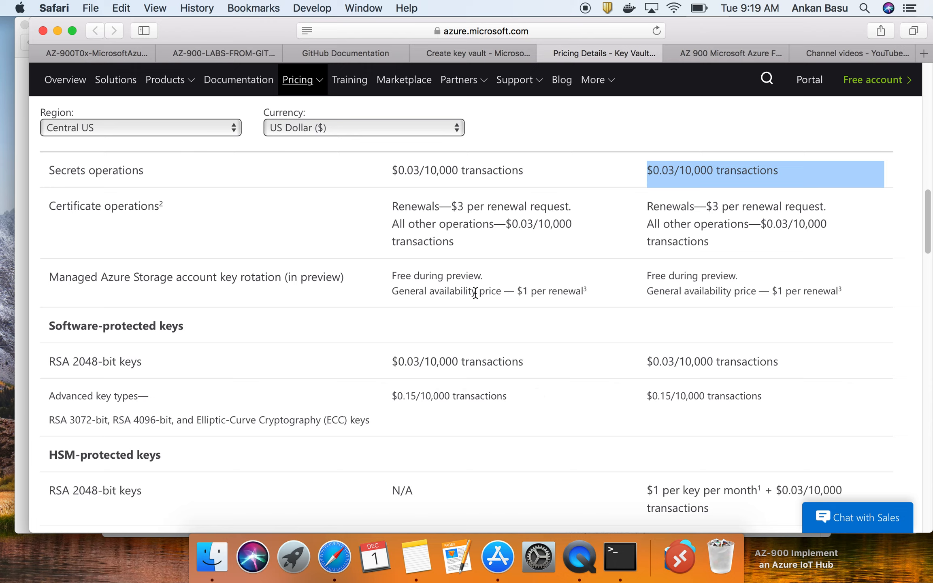
triple_click(404, 277)
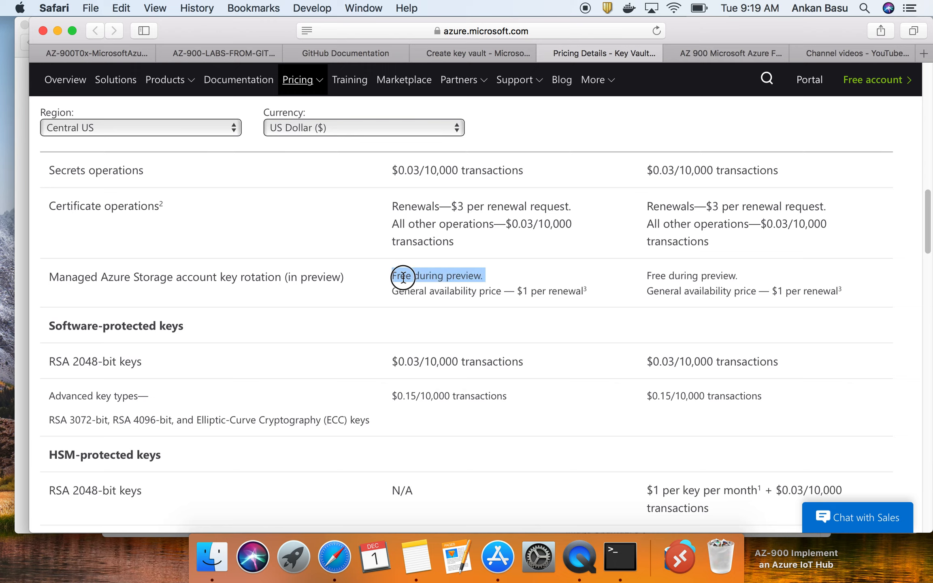
double_click(679, 277)
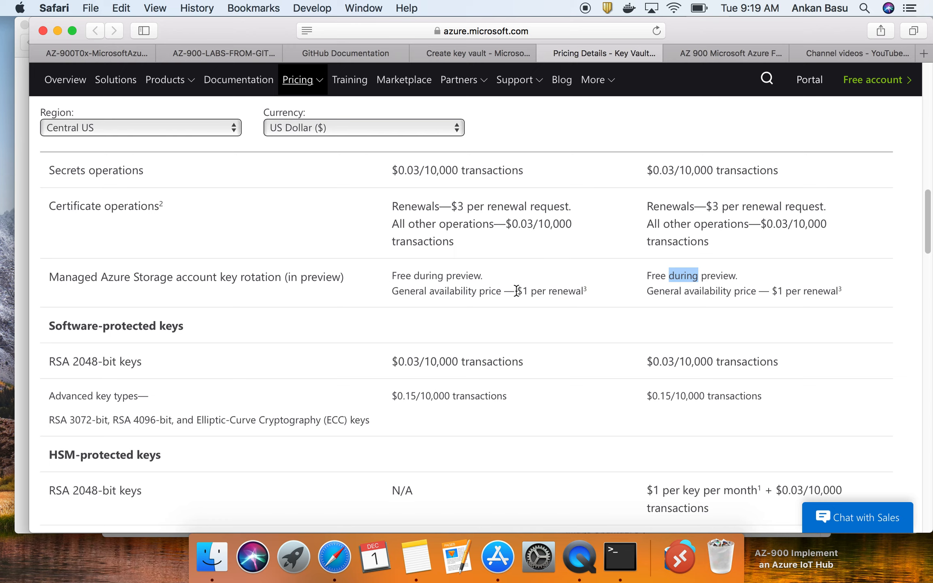
Compare the Standard and Premium prices for software-protected keys and for HSM-protected RSA 2048-bit keys.
scroll(581, 293, "down", 1)
scroll(581, 293, "down", 3)
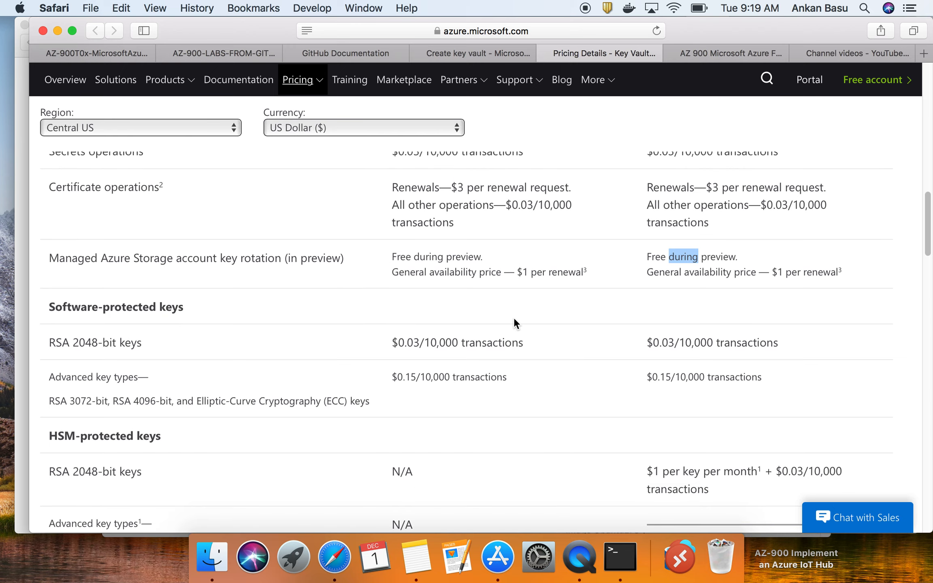
scroll(514, 320, "down", 2)
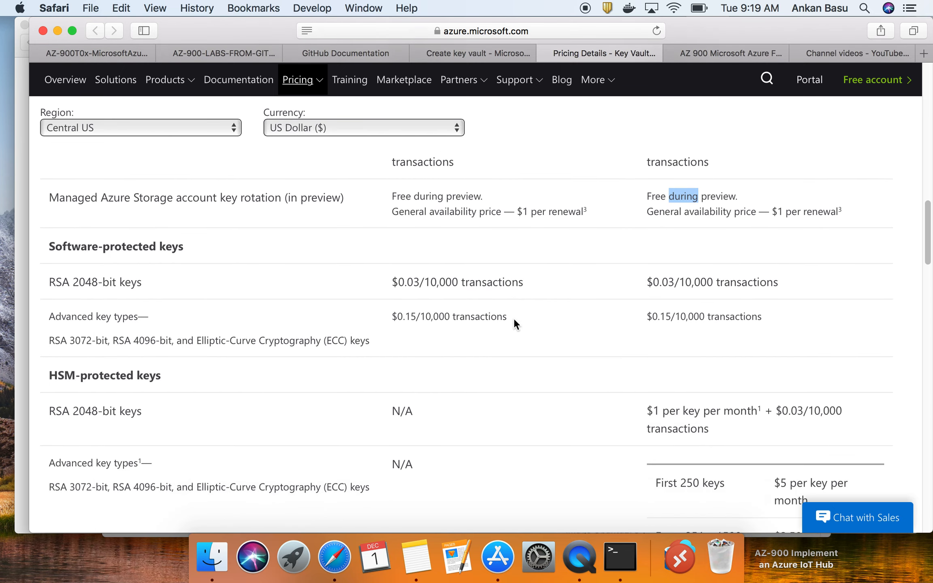
scroll(514, 322, "down", 2)
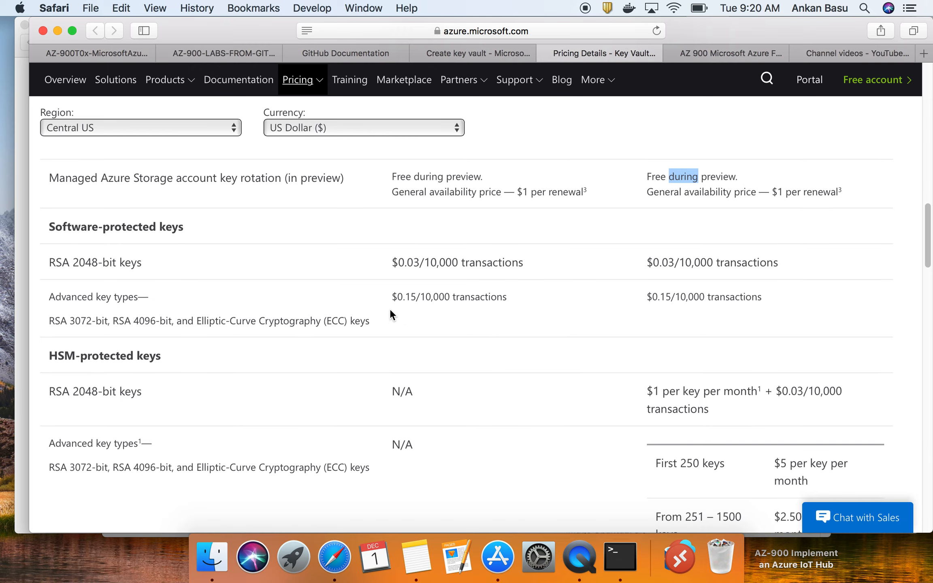
left_click_drag(777, 305, 60, 255)
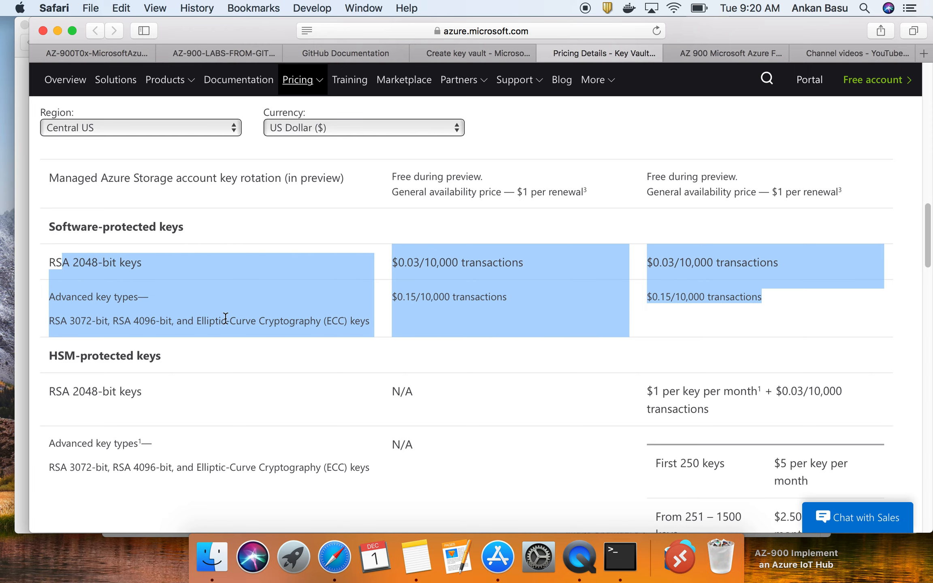
scroll(227, 320, "down", 1)
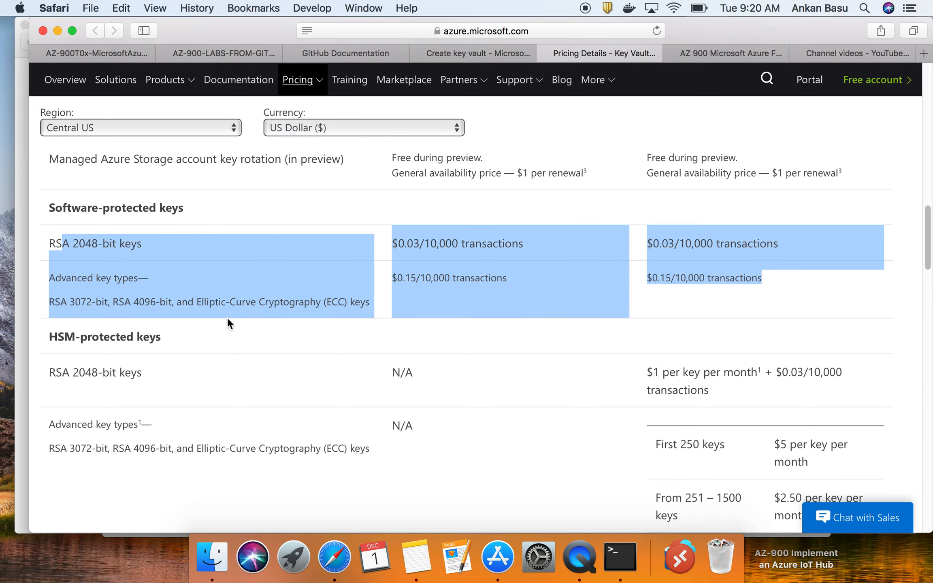
triple_click(128, 338)
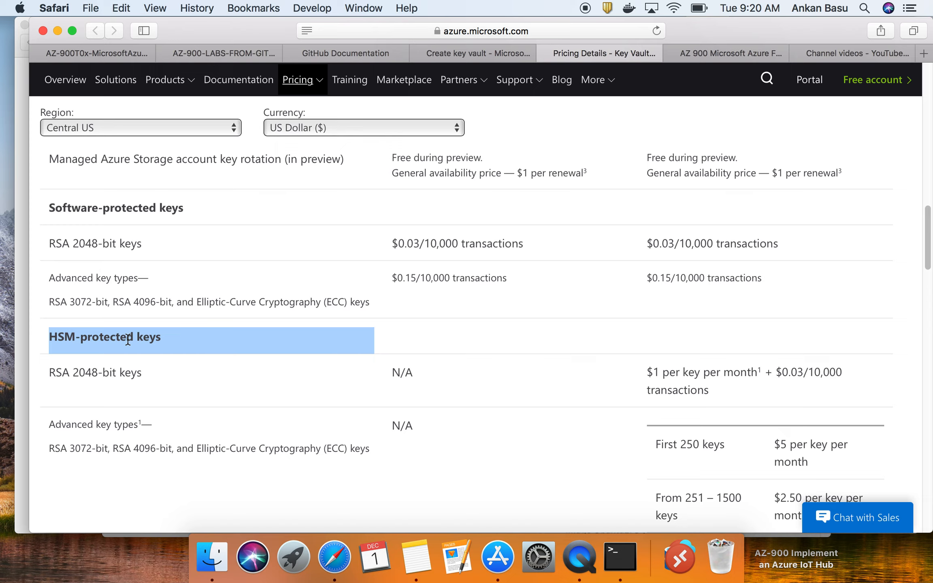
triple_click(109, 373)
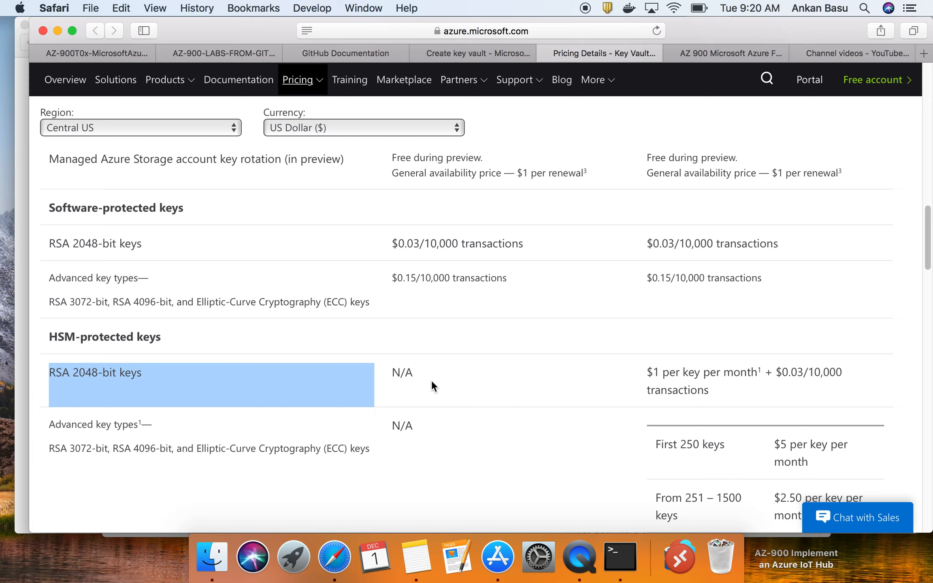
Examine the Premium per-key prices for HSM-protected advanced key types and compare them with the software-protected keys.
scroll(385, 377, "up", 10)
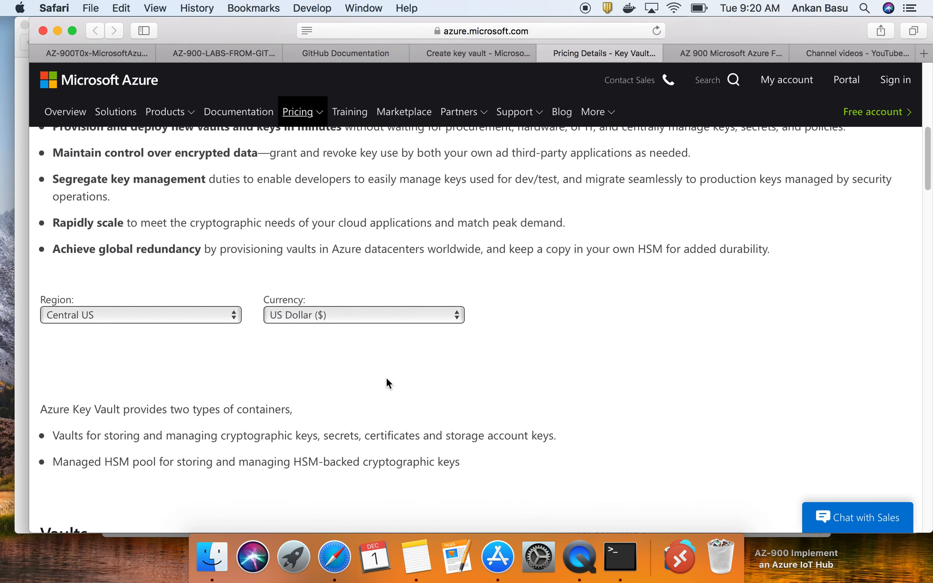
scroll(385, 377, "down", 10)
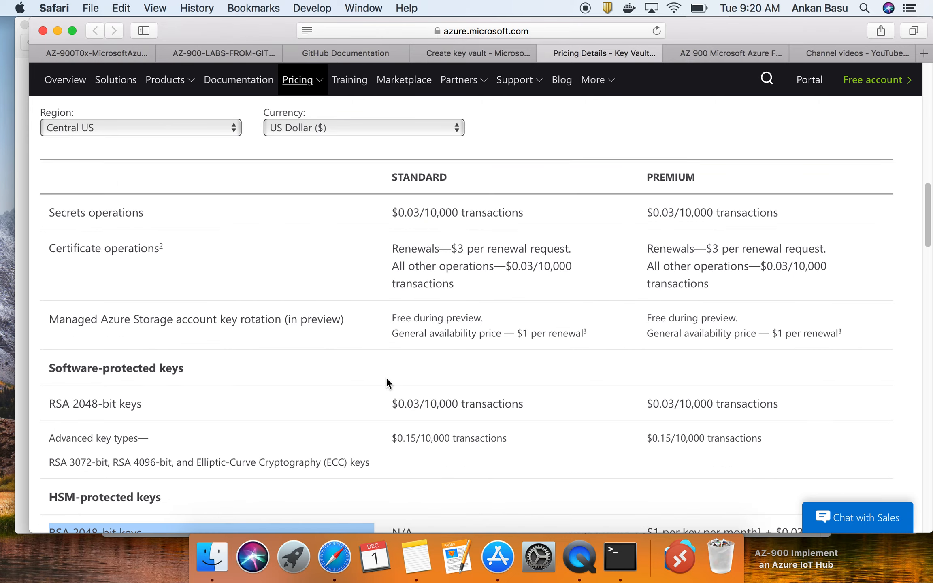
scroll(386, 378, "down", 1)
scroll(435, 421, "down", 1)
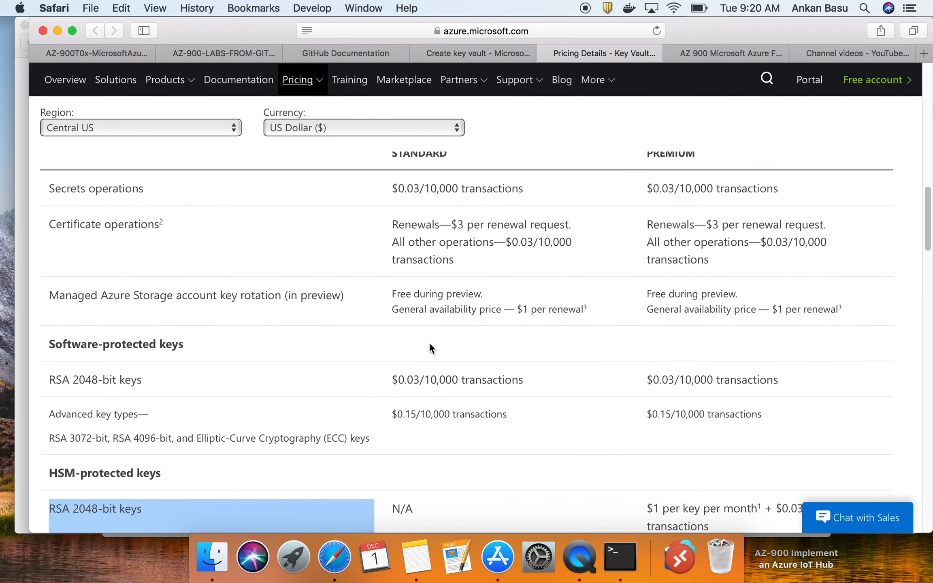
scroll(429, 344, "down", 5)
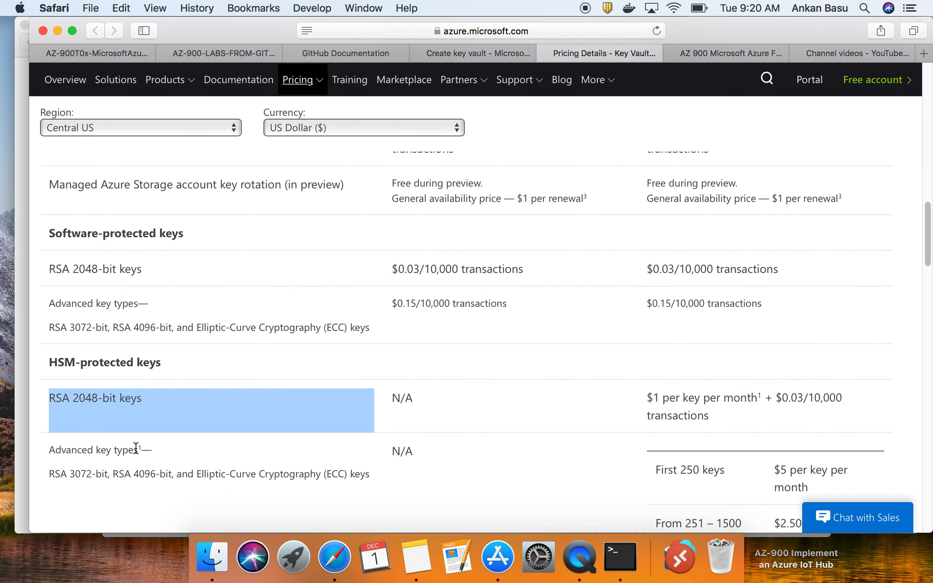
scroll(473, 392, "down", 1)
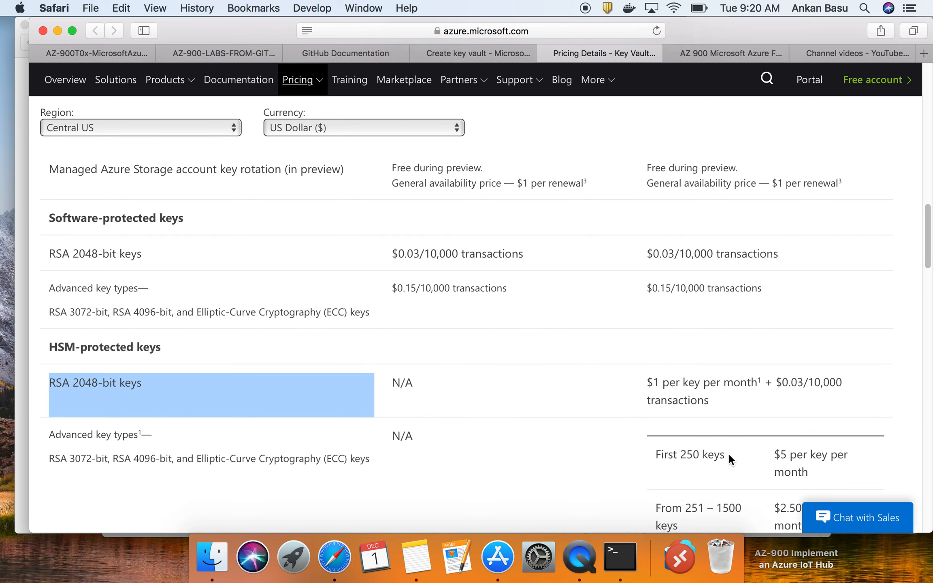
scroll(728, 454, "down", 1)
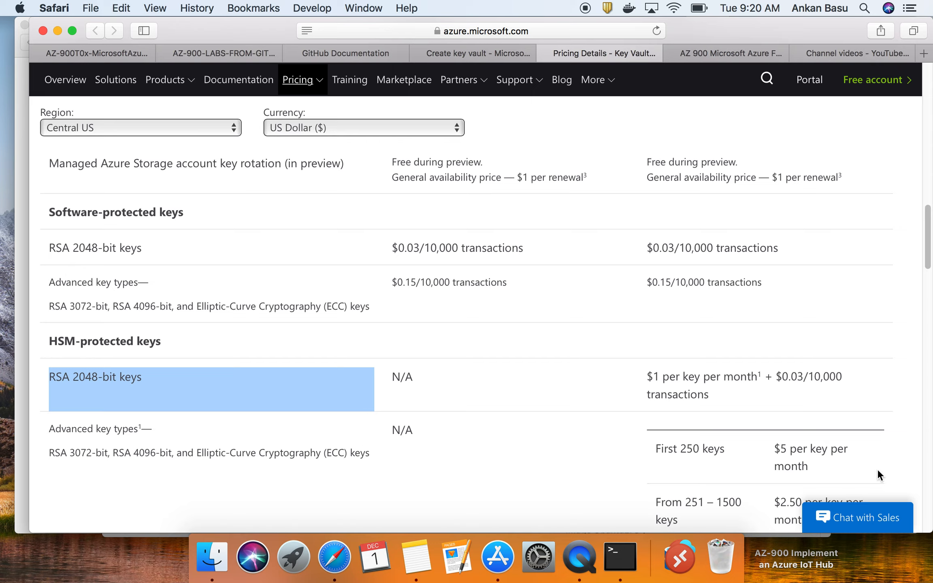
left_click(49, 456)
left_click_drag(48, 456, 373, 452)
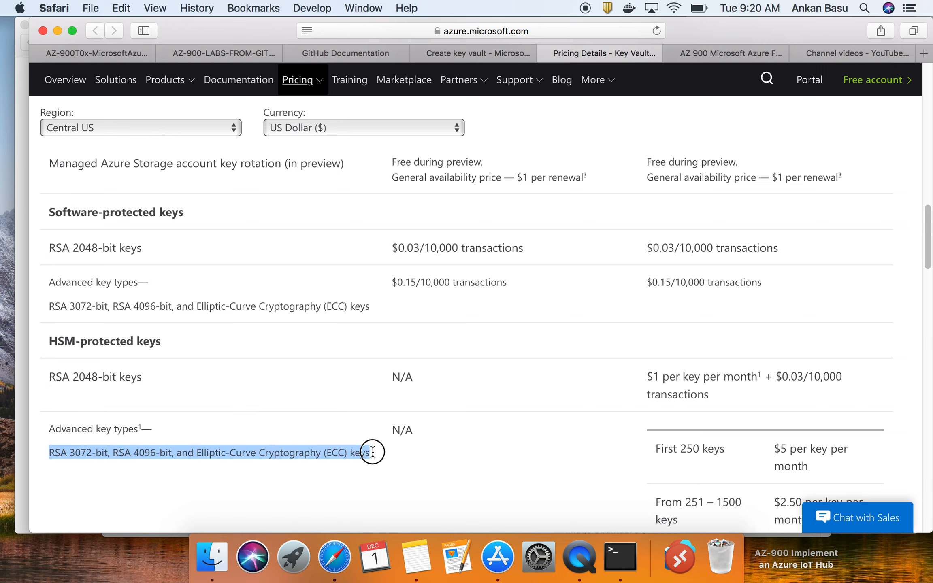
left_click_drag(47, 314, 217, 251)
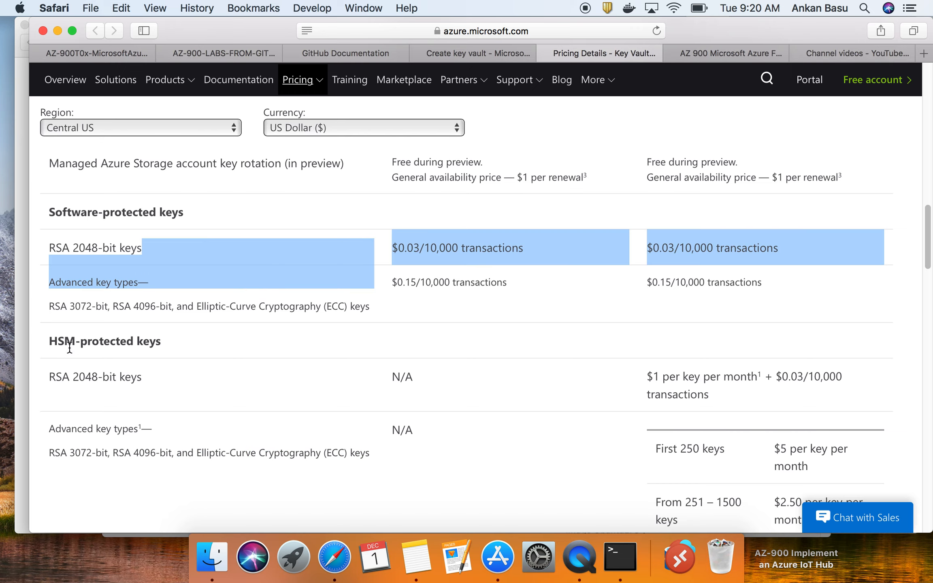
scroll(762, 454, "down", 3)
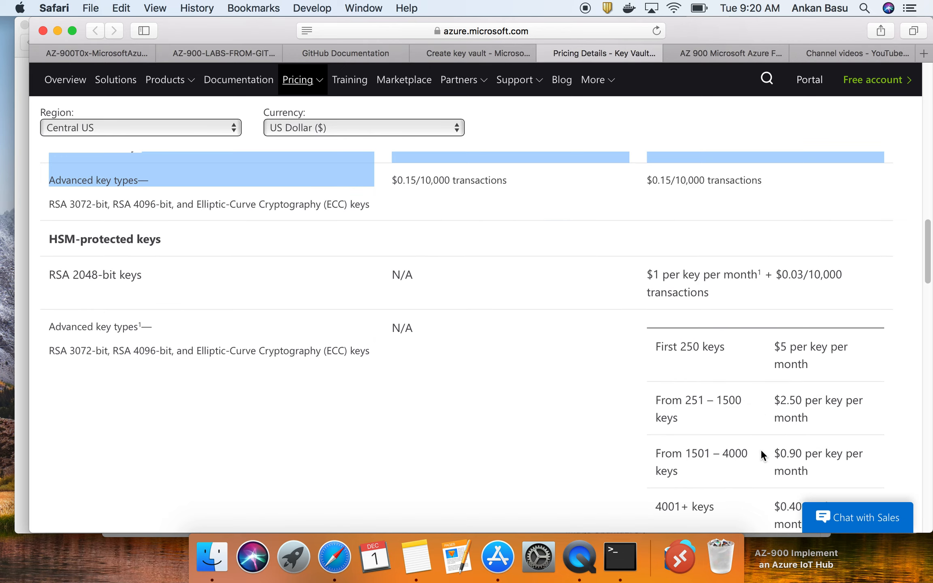
scroll(760, 449, "down", 3)
scroll(761, 449, "up", 10)
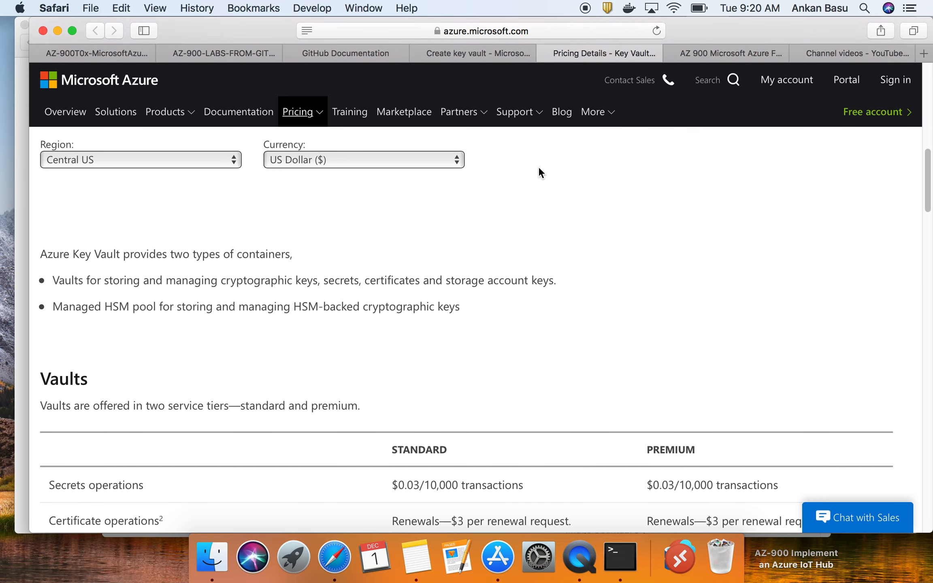
Advance the key vault form to its access policy settings and check the remaining Task 1 instructions in the GitHub lab.
left_click(469, 51)
left_click(329, 506)
left_click(100, 52)
scroll(247, 275, "down", 1)
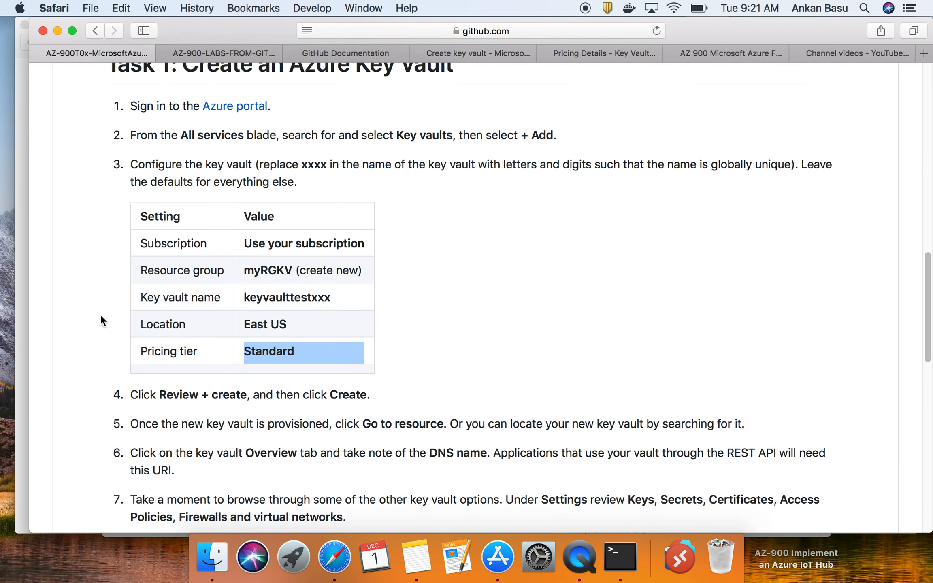
triple_click(224, 391)
scroll(224, 390, "down", 1)
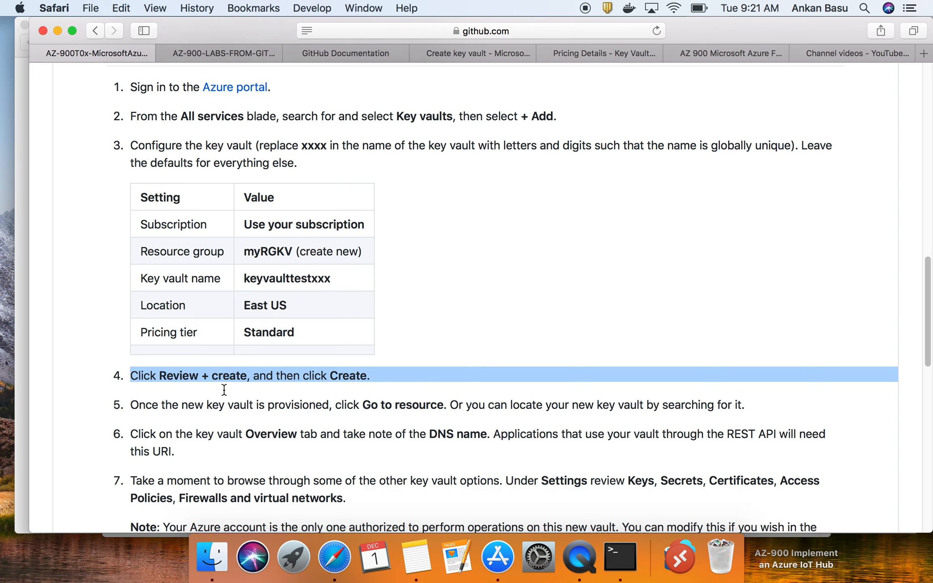
scroll(224, 390, "down", 4)
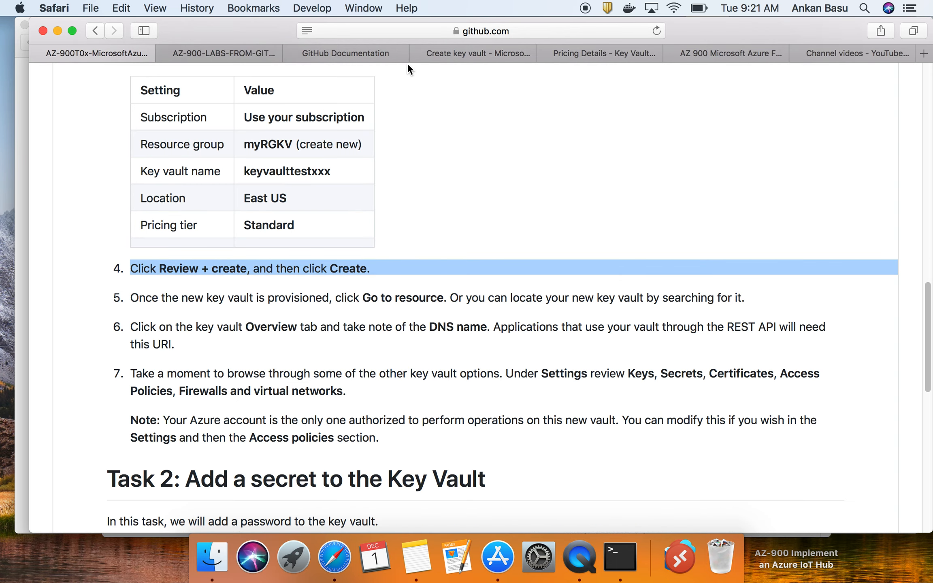
Enable key vault access for Azure Virtual Machines deployment, Azure Resource Manager template deployment and Azure Disk Encryption.
left_click(470, 53)
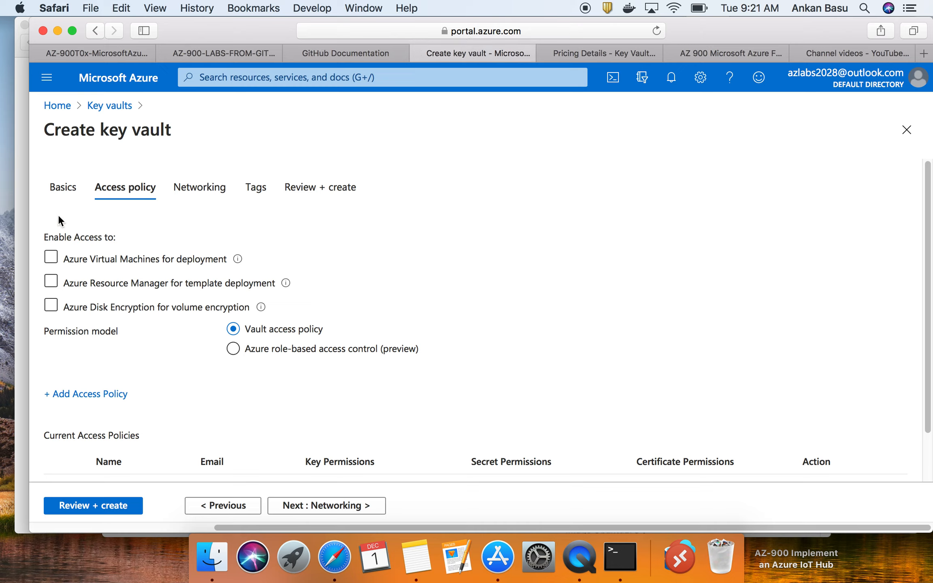
left_click(206, 261)
left_click(206, 263)
left_click(214, 308)
left_click(104, 302)
left_click(117, 260)
left_click(153, 264)
left_click(154, 309)
left_click(154, 308)
left_click(132, 264)
left_click(134, 264)
left_click(187, 289)
left_click(150, 311)
Keep the vault access policy, the public endpoint for all networks and empty tags, and advance the key vault form to its final review.
scroll(324, 300, "down", 1)
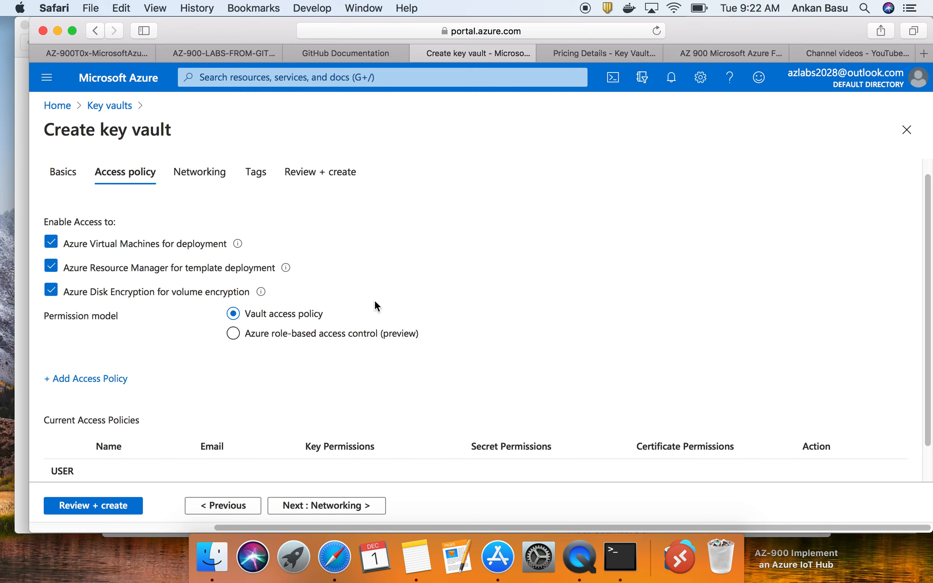
scroll(374, 306, "down", 2)
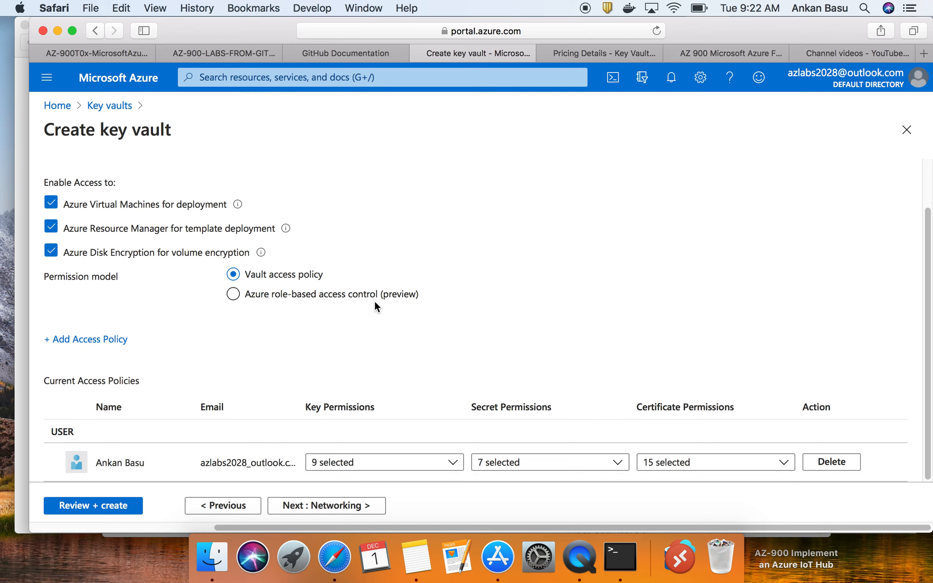
left_click(335, 506)
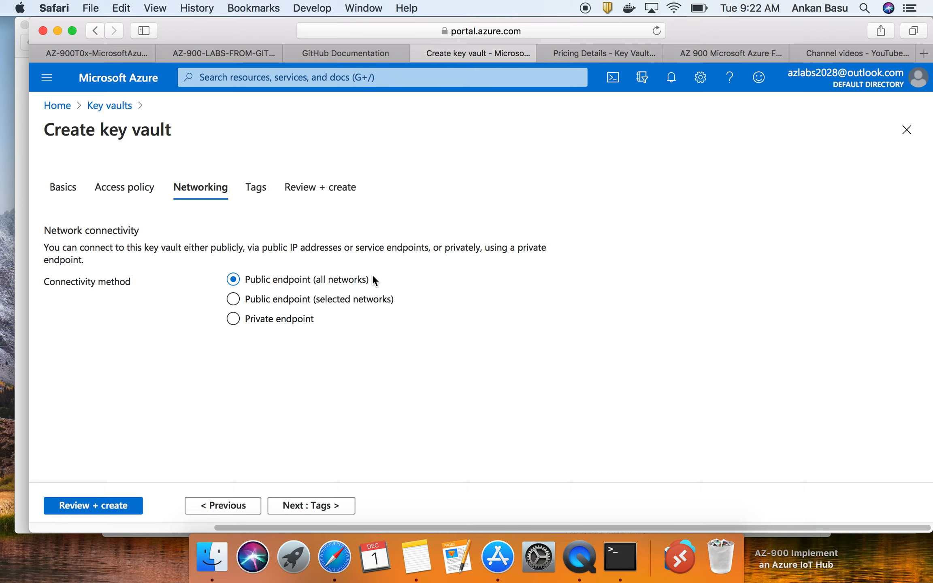
left_click(312, 513)
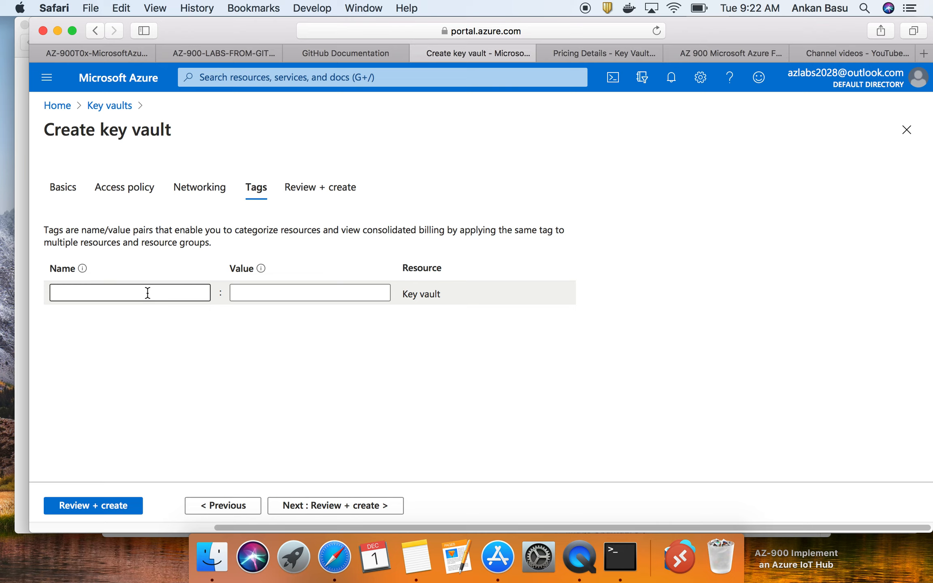
left_click(371, 504)
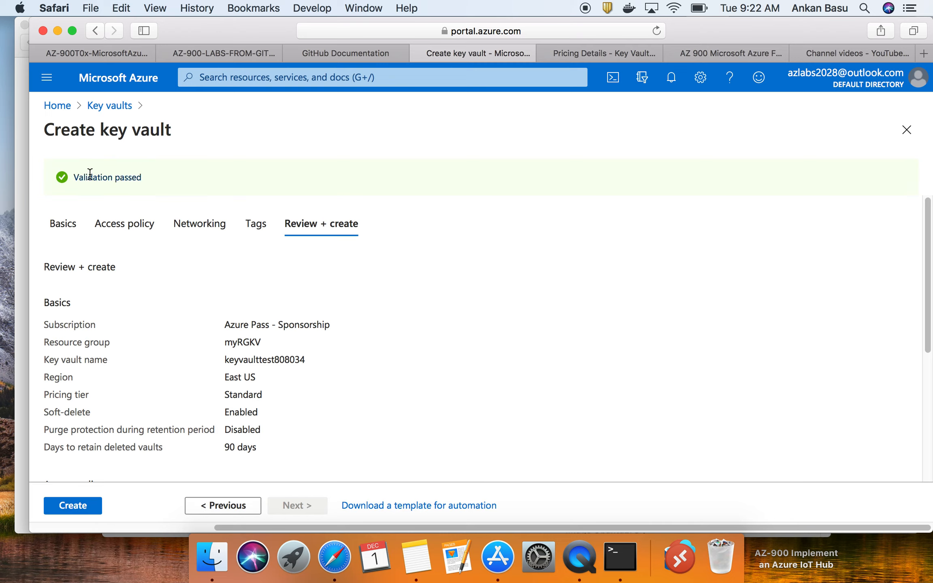
Check the basic settings, pricing tier, soft-delete, purge protection and retention period in the review summary, and create the key vault.
scroll(190, 388, "down", 1)
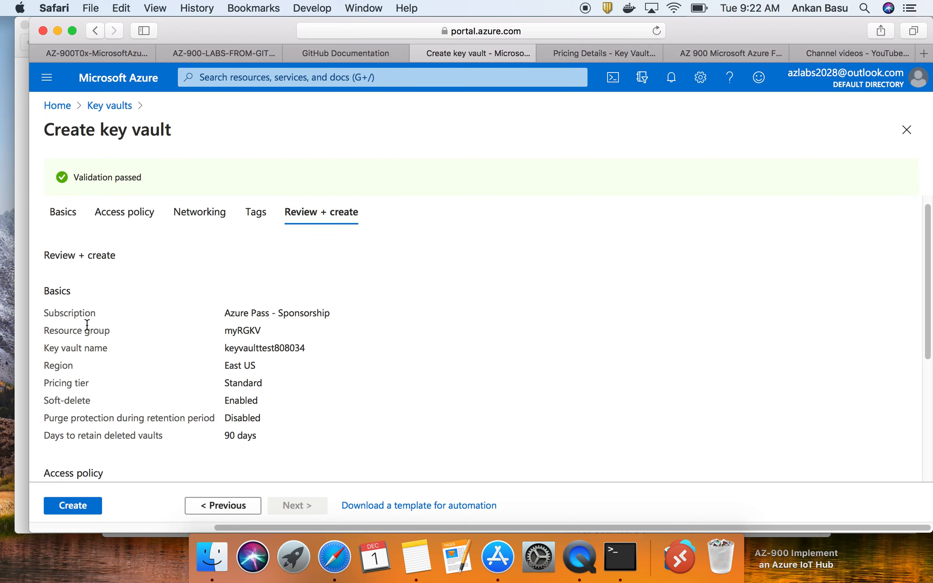
left_click_drag(50, 293, 275, 448)
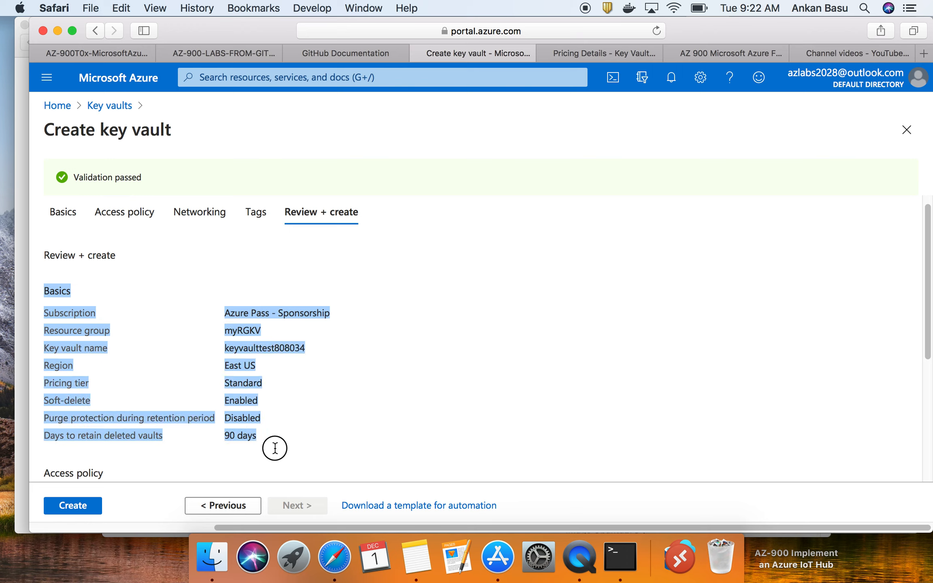
left_click(271, 310)
double_click(255, 330)
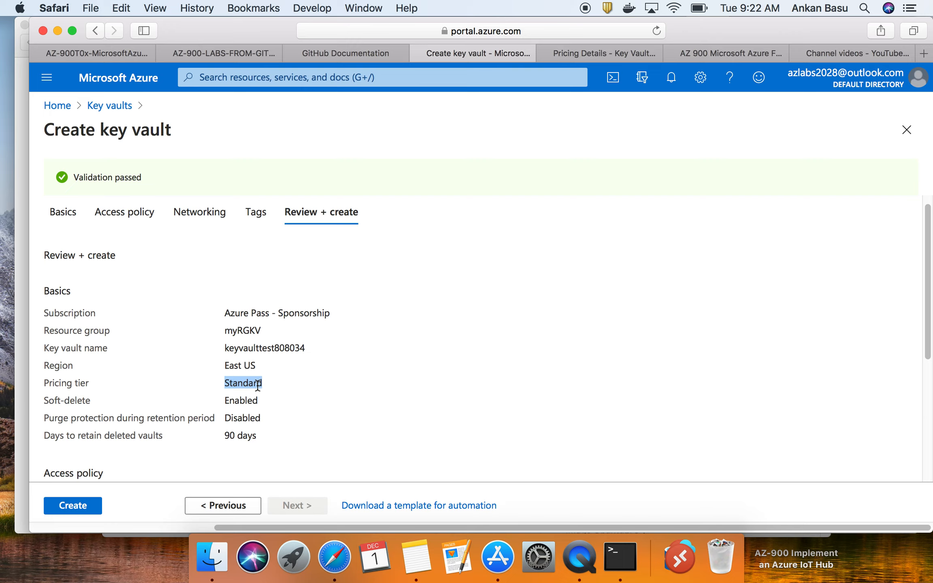
double_click(252, 399)
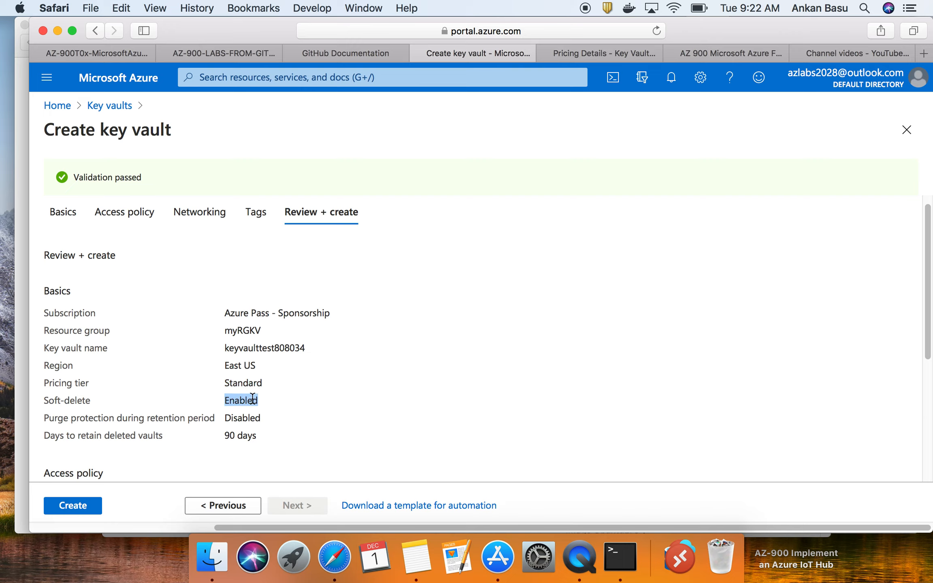
double_click(249, 416)
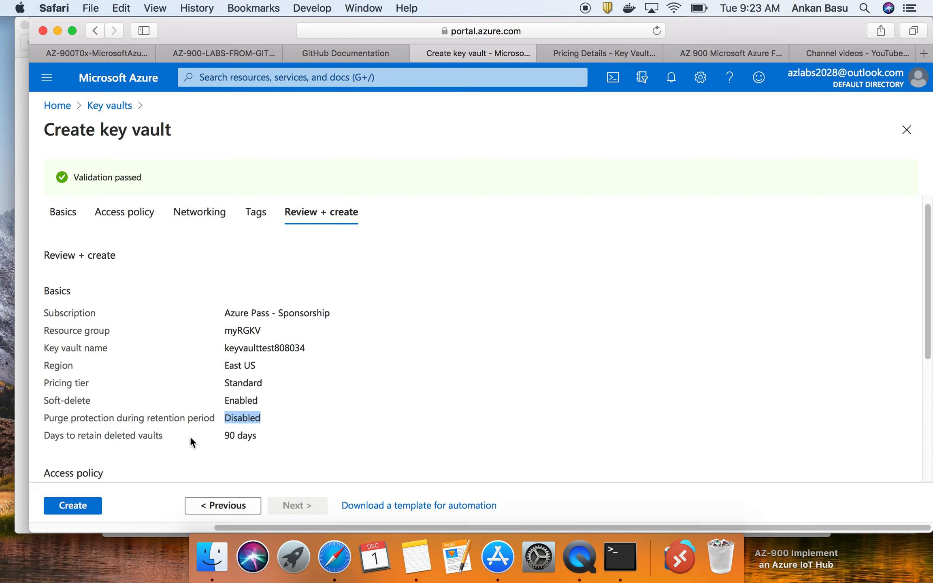
left_click(231, 434)
triple_click(232, 436)
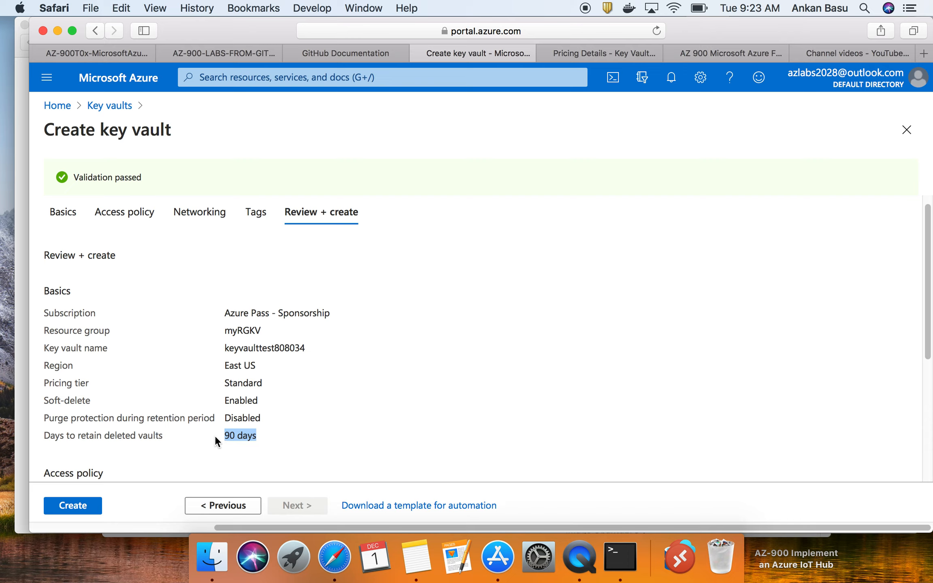
left_click(68, 511)
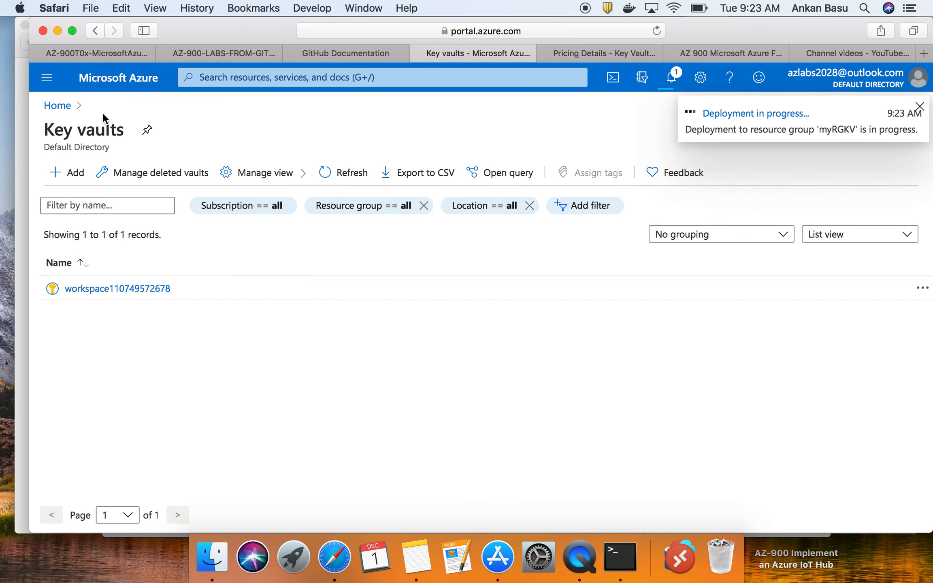
Read the GitHub lab instructions on going to the new resource and noting the DNS name from its overview.
left_click(89, 54)
scroll(283, 263, "down", 2)
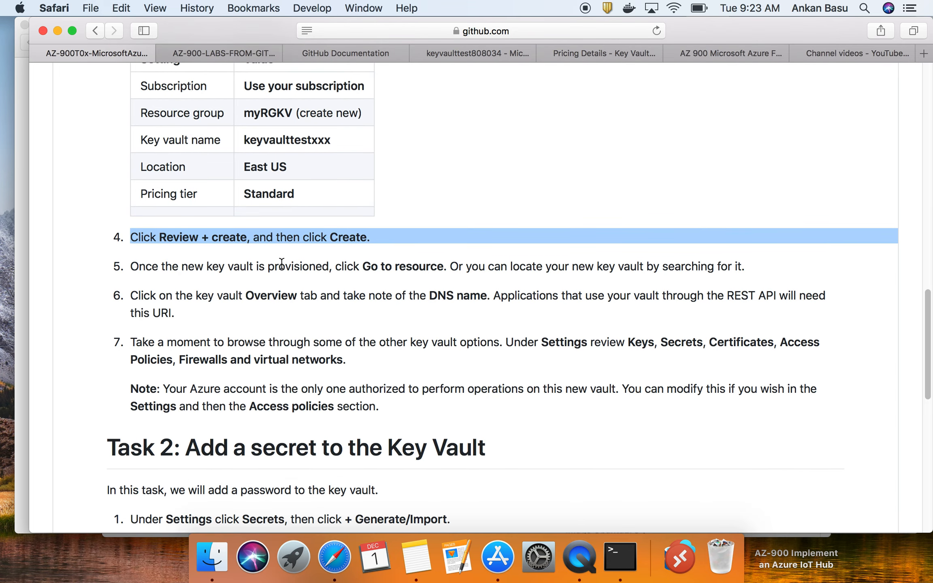
left_click_drag(363, 267, 445, 269)
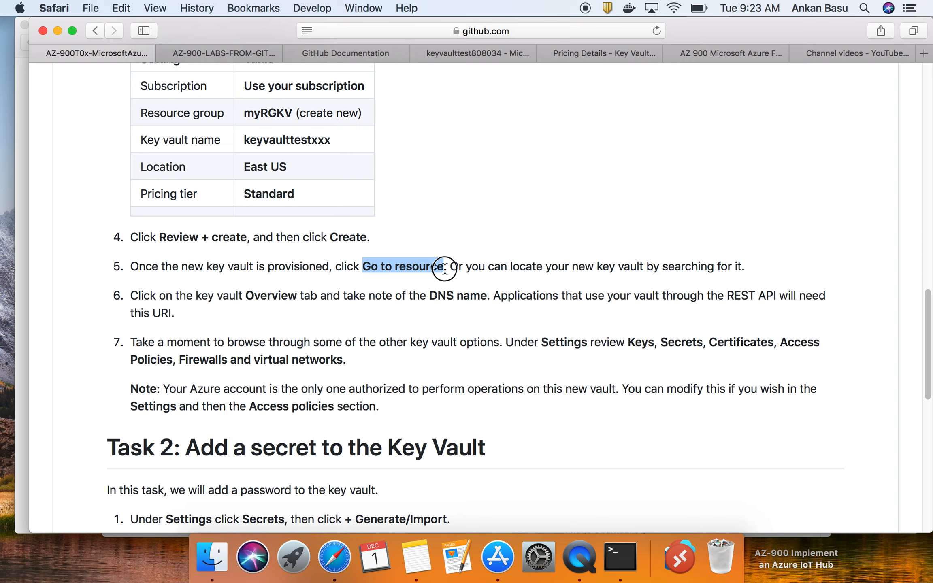
double_click(282, 297)
double_click(470, 297)
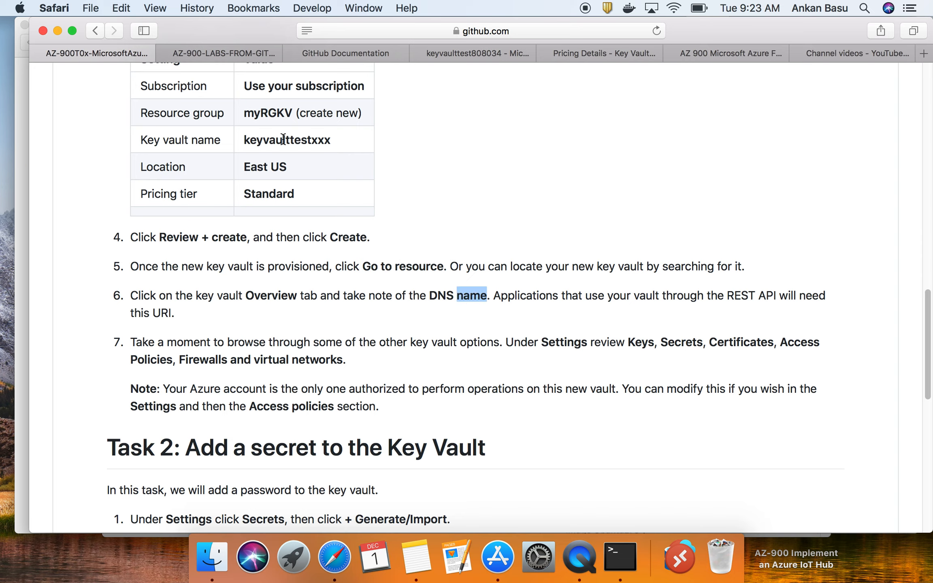
Check the key vault deployment's progress in the portal notifications and in the myRGKV resource group.
left_click(454, 52)
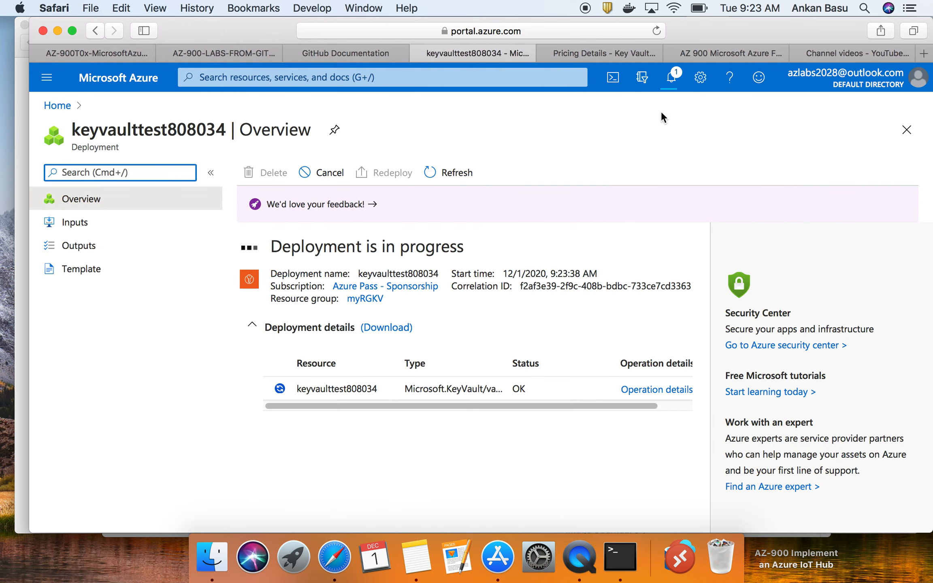
left_click(678, 84)
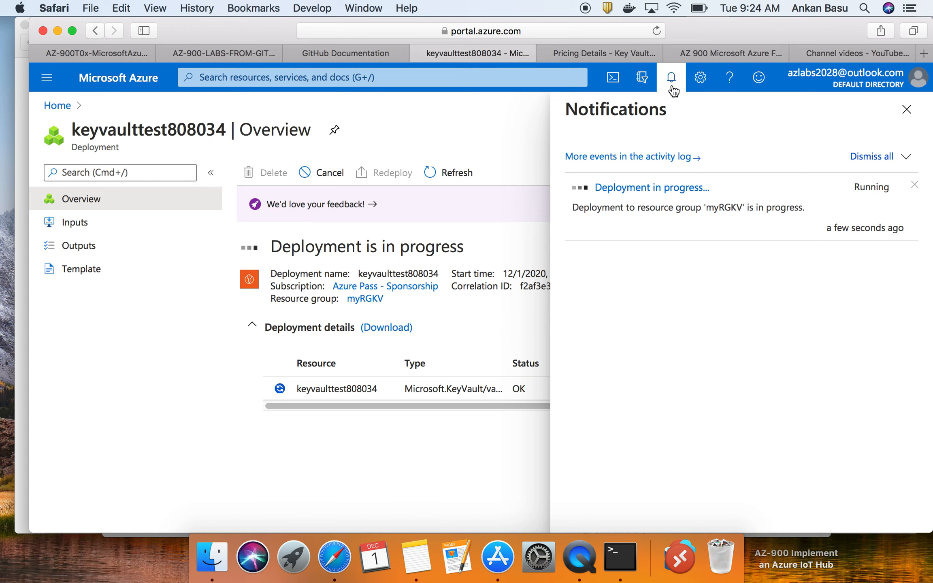
left_click(671, 78)
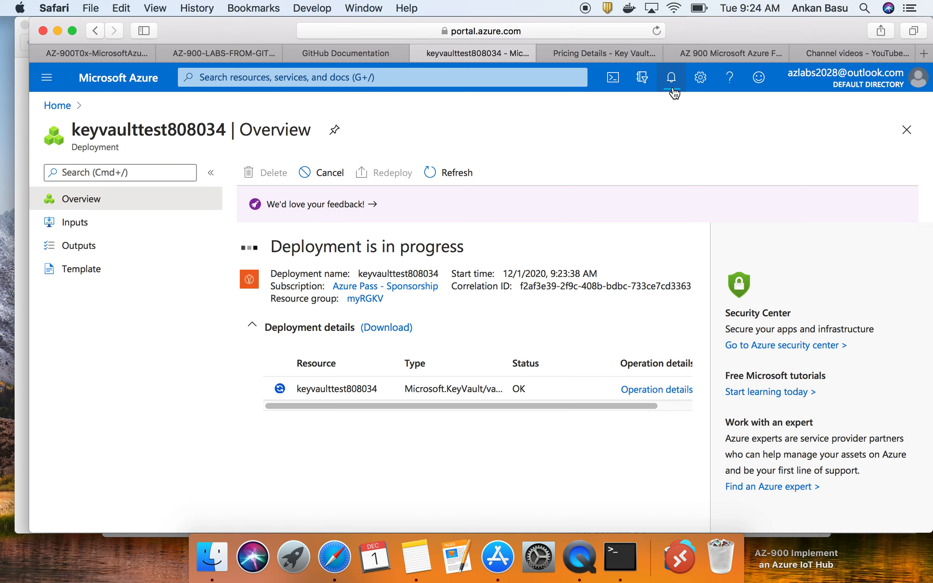
left_click(366, 302)
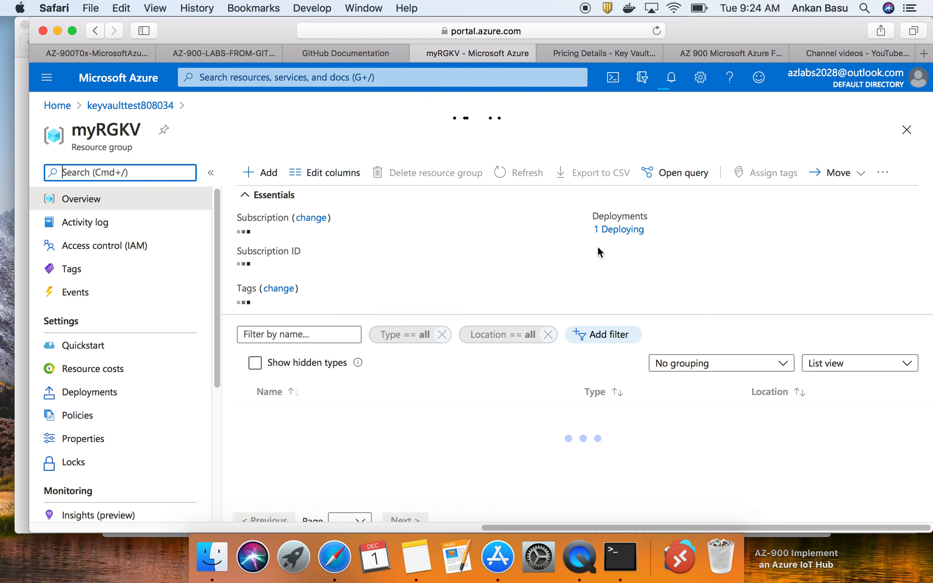
left_click_drag(593, 215, 639, 231)
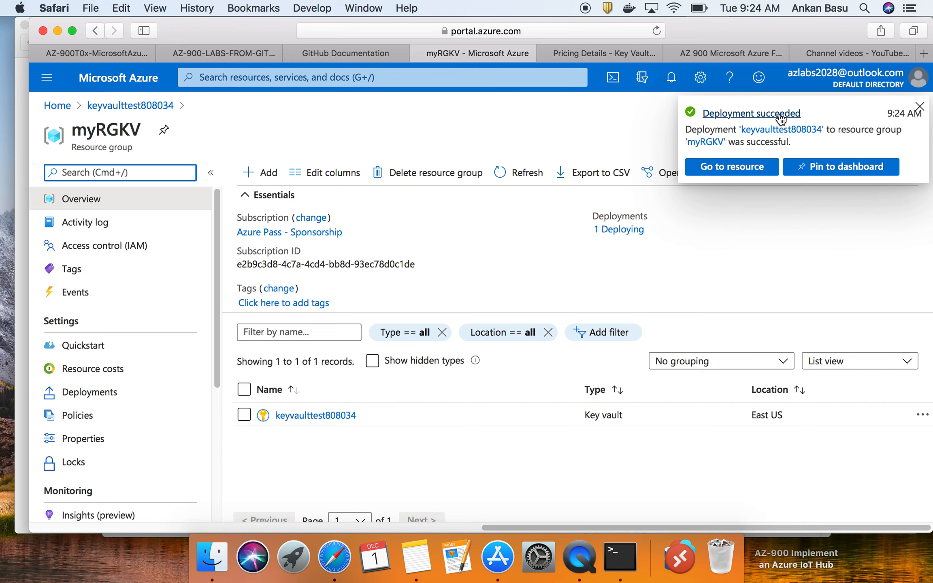
Go to the deployed keyvaulttest808034 resource and locate its Vault URI among the overview essentials.
left_click(737, 175)
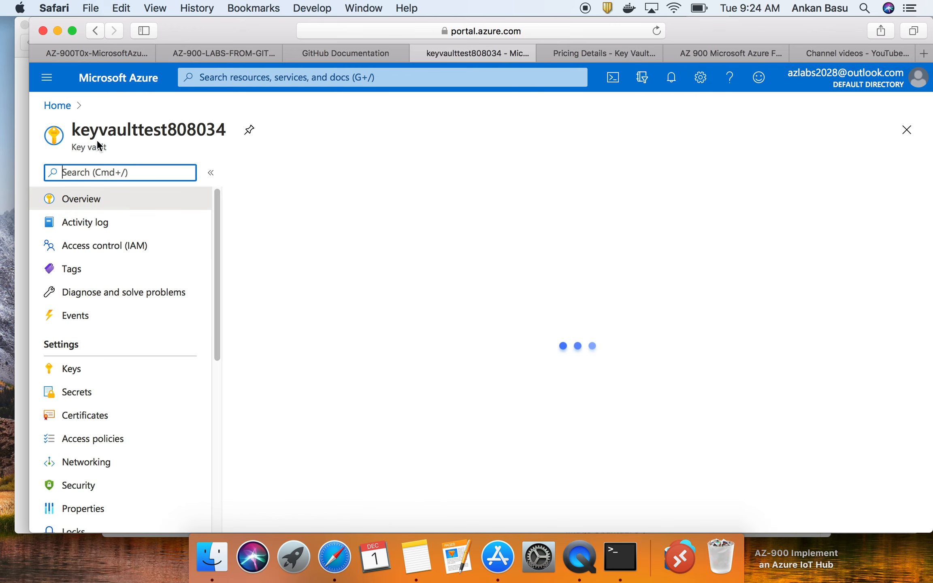
double_click(93, 132)
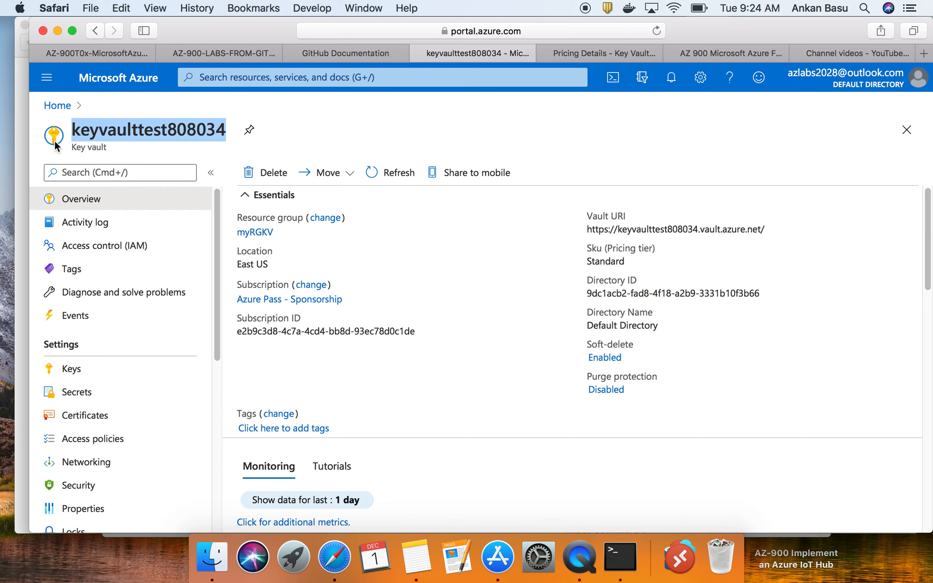
triple_click(82, 148)
left_click(97, 150)
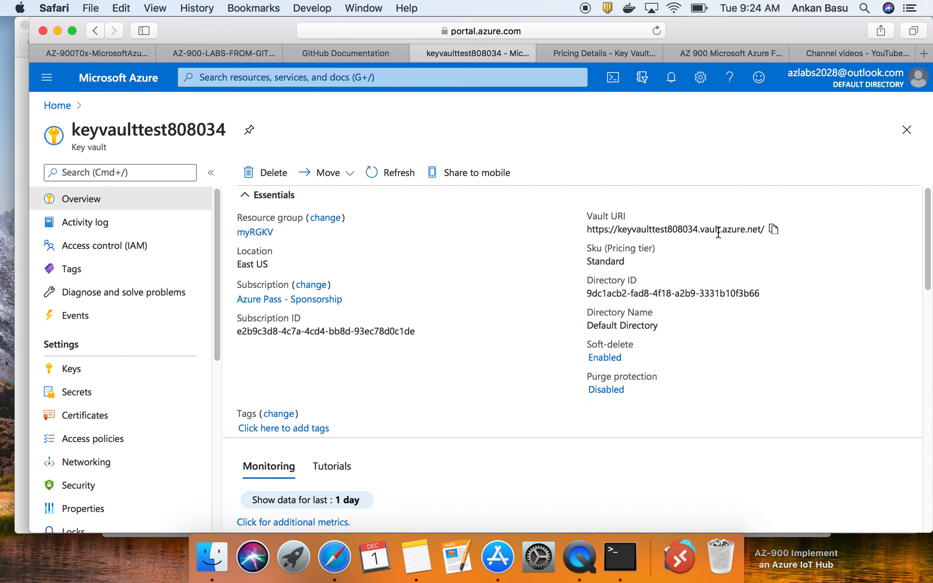
left_click_drag(587, 213, 636, 215)
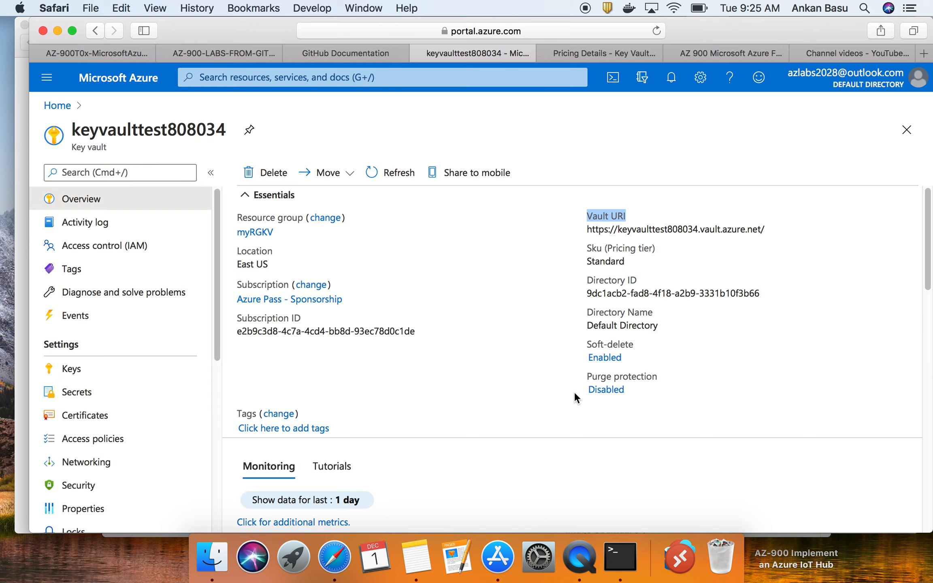
Recheck the lab's DNS name instruction and copy the key vault's Vault URI to the clipboard.
left_click(115, 53)
scroll(191, 113, "down", 3)
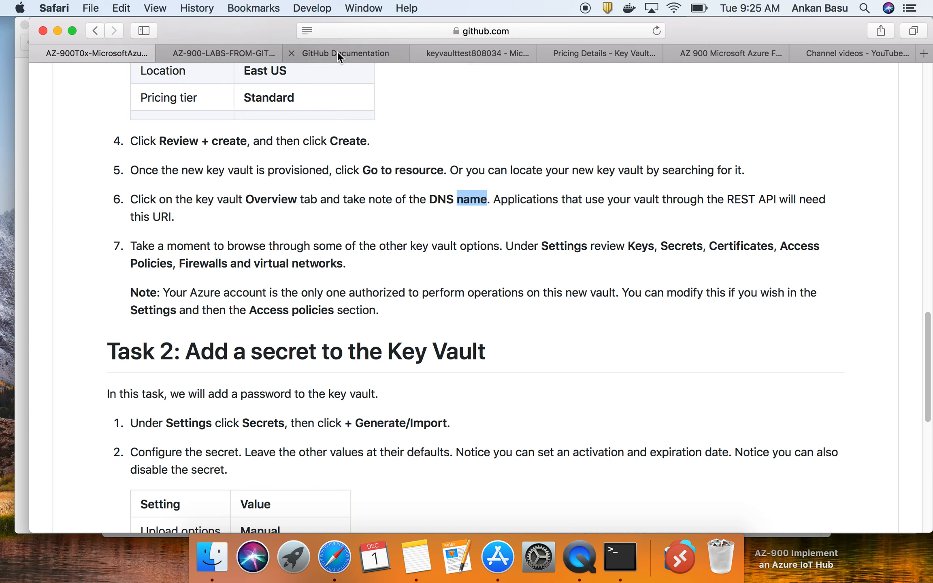
left_click(462, 53)
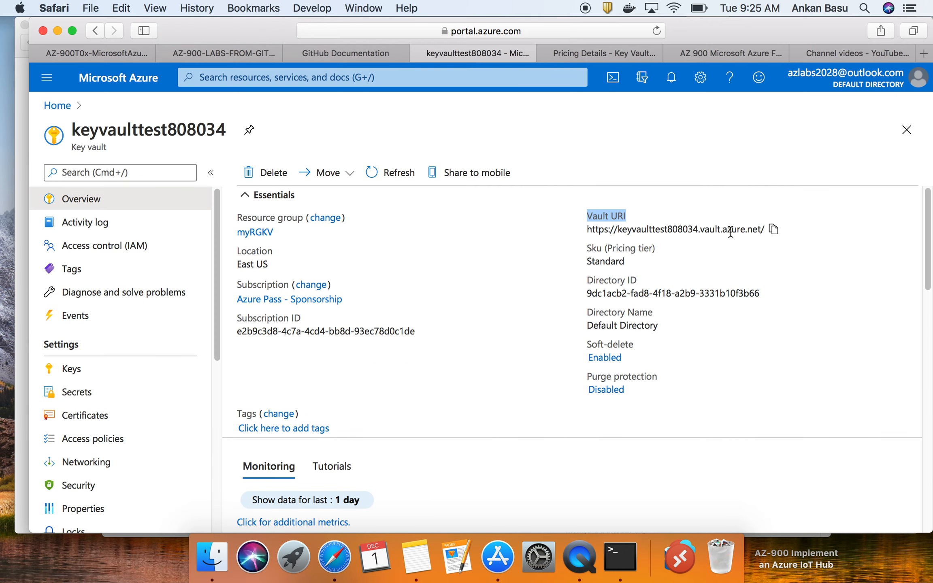
left_click(773, 230)
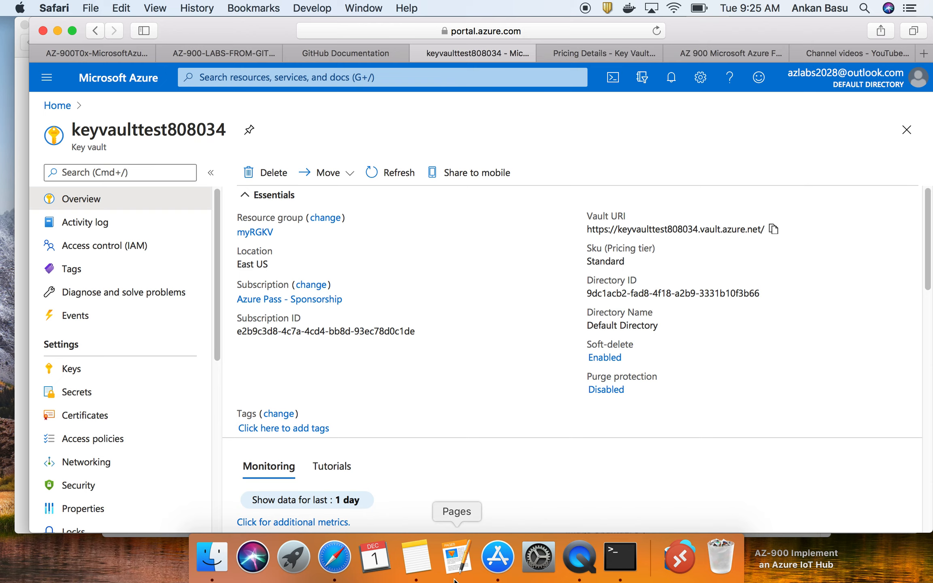
Switch to Notes and paste the Vault URI at the end of the open note, with several blank lines before and after it.
left_click(420, 571)
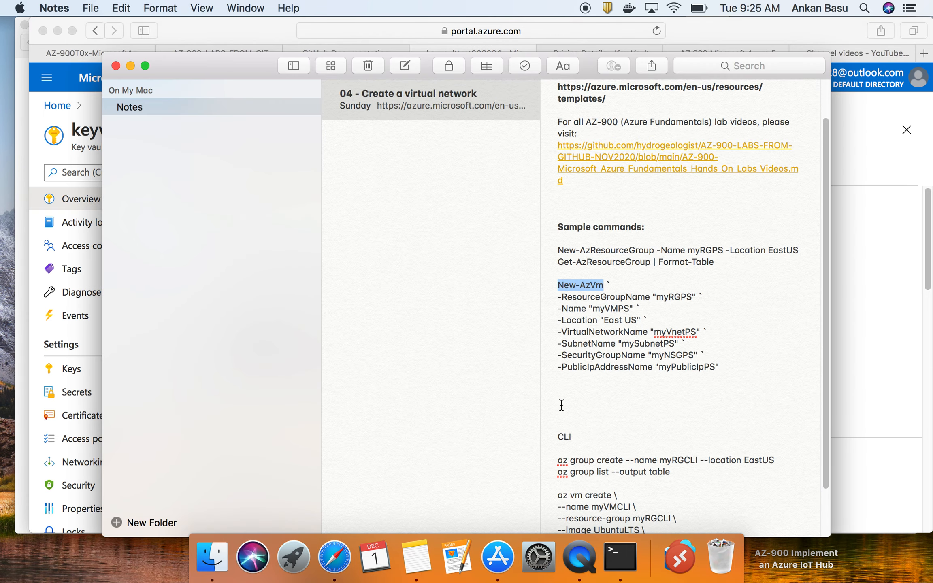
scroll(575, 409, "down", 2)
left_click(712, 503)
key("Return")
key("Return")
key("Return")
key("Return")
key("Return")
key("Return")
key("Return")
key("Return")
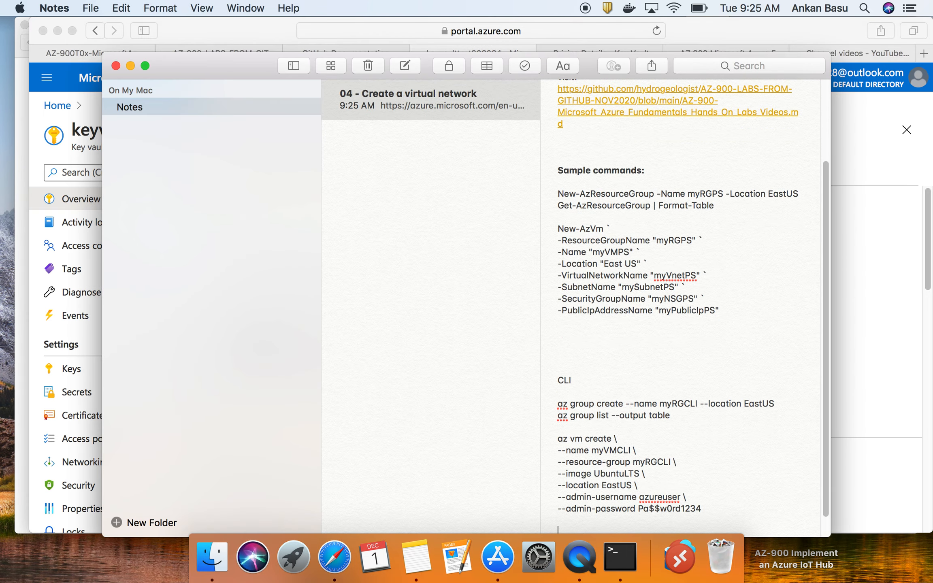
key("super+v")
key("Return")
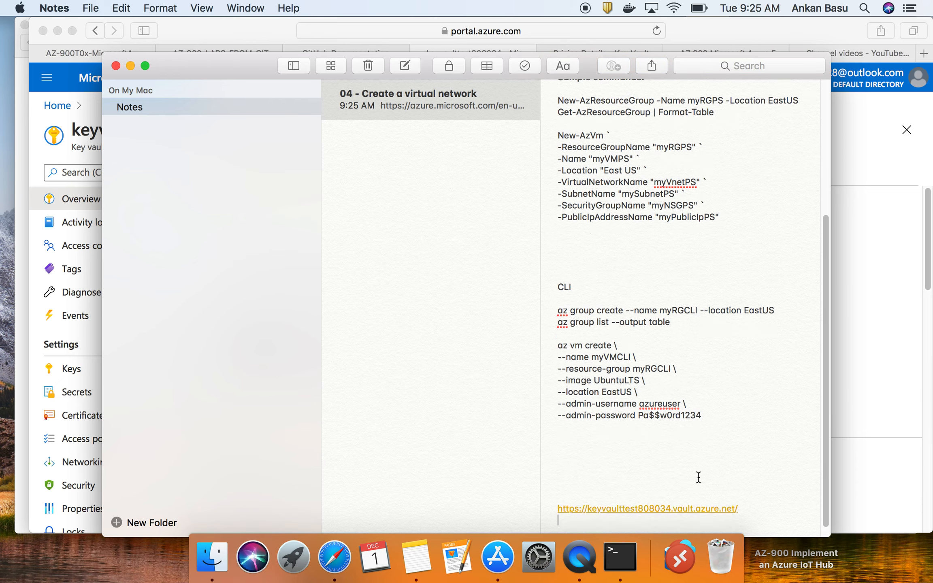
key("Return")
key("Return")
key("Return")
key("Return")
key("Return")
key("Return")
key("Return")
key("Return")
key("Return")
key("Return")
key("Return")
key("Return")
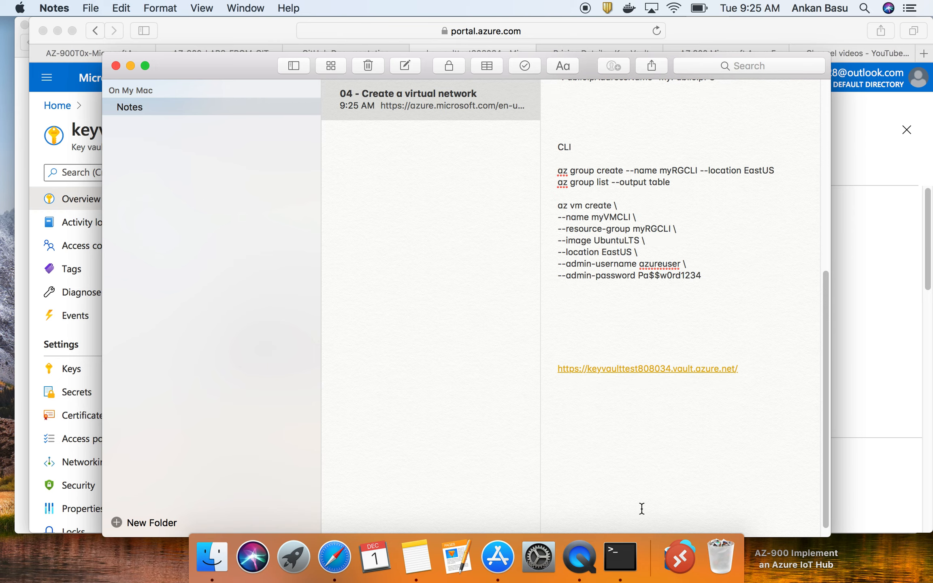
left_click(739, 379)
Switch back to Safari, read lab step 7 on reviewing the key vault's Settings options, and return to the vault's overview.
key("super+Tab")
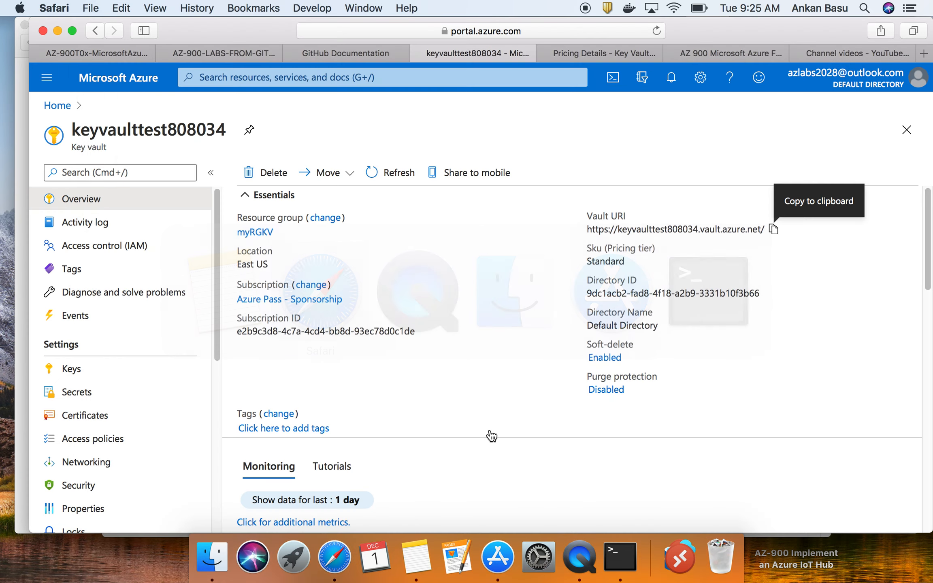
left_click(119, 57)
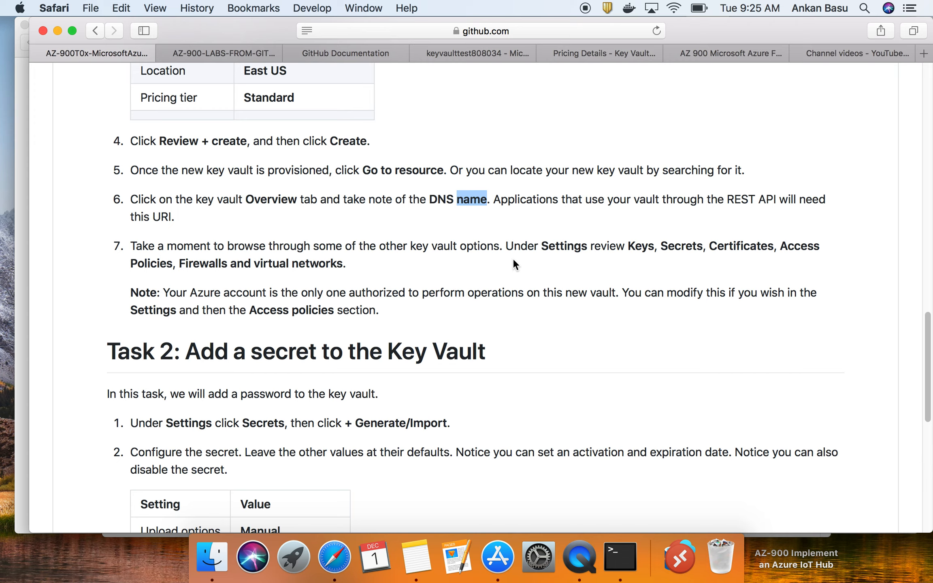
double_click(569, 246)
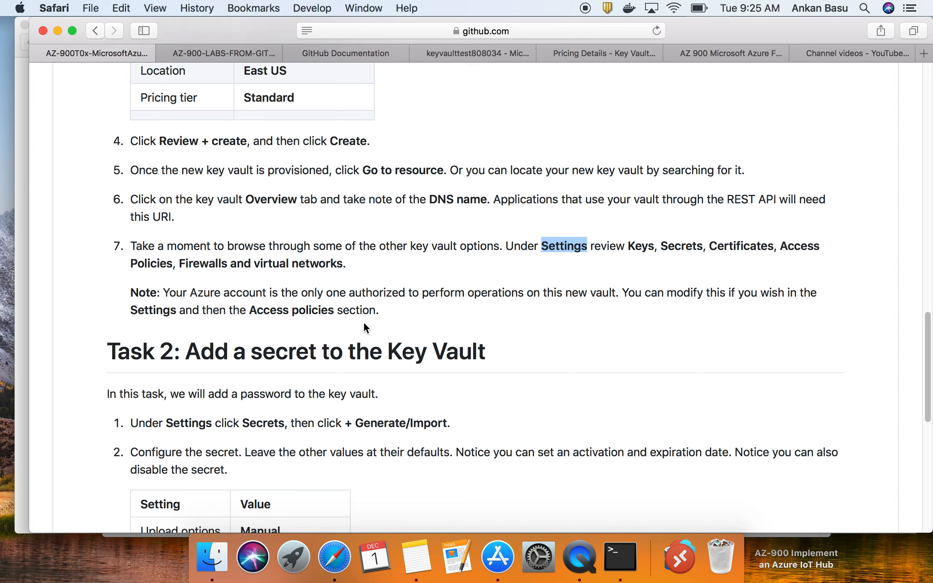
key("super+Tab")
key("super+Tab")
left_click(447, 52)
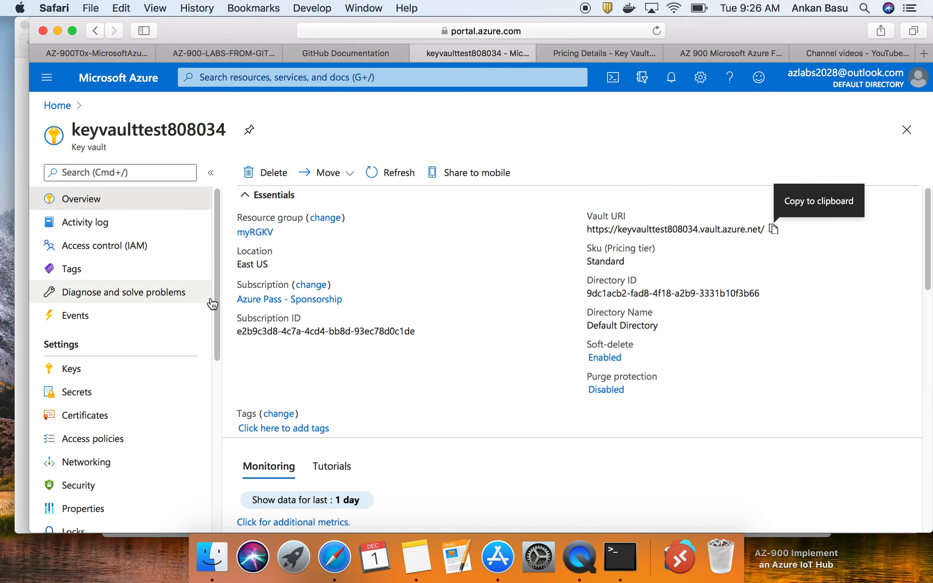
Examine the Total requests and Success ratio monitoring charts on the key vault's overview.
scroll(431, 340, "down", 10)
scroll(433, 340, "up", 3)
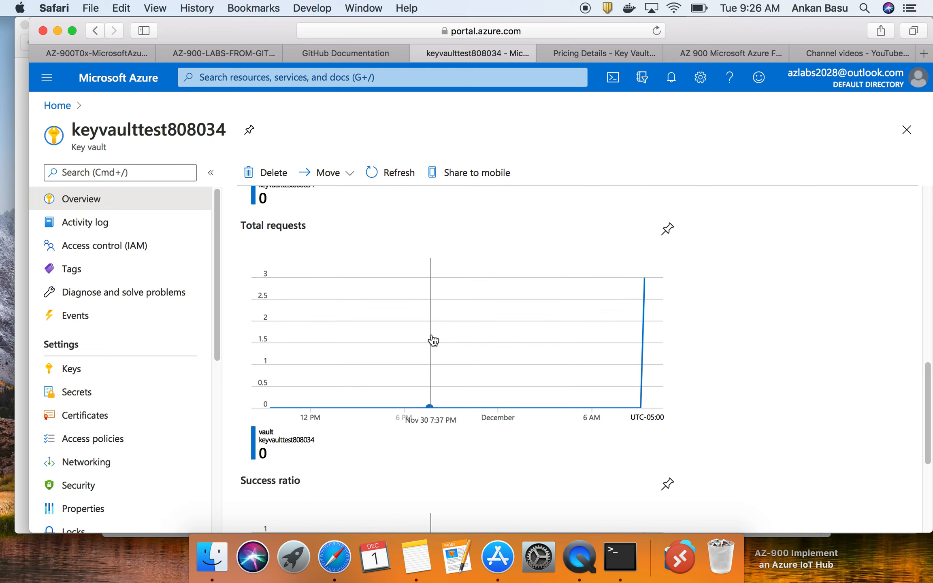
scroll(432, 330, "up", 5)
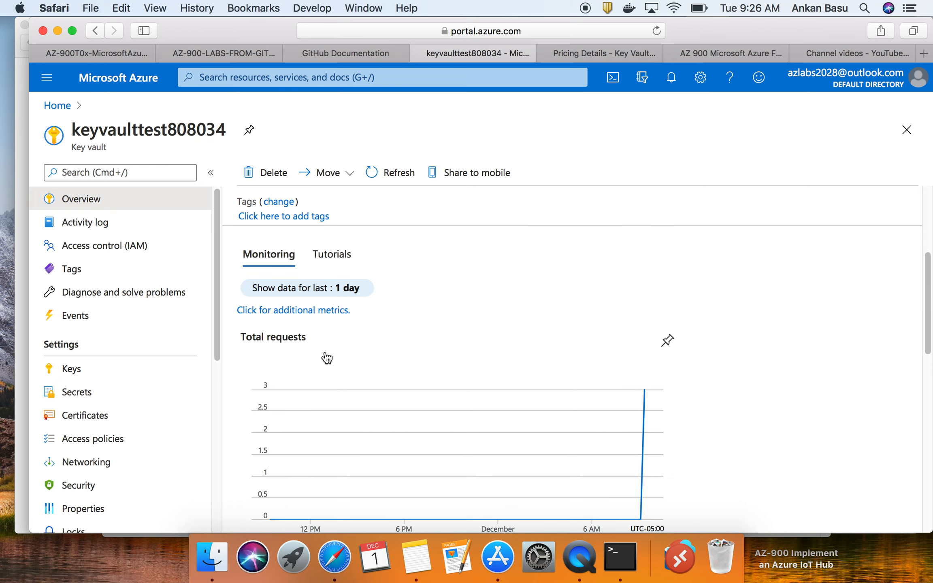
scroll(323, 358, "down", 2)
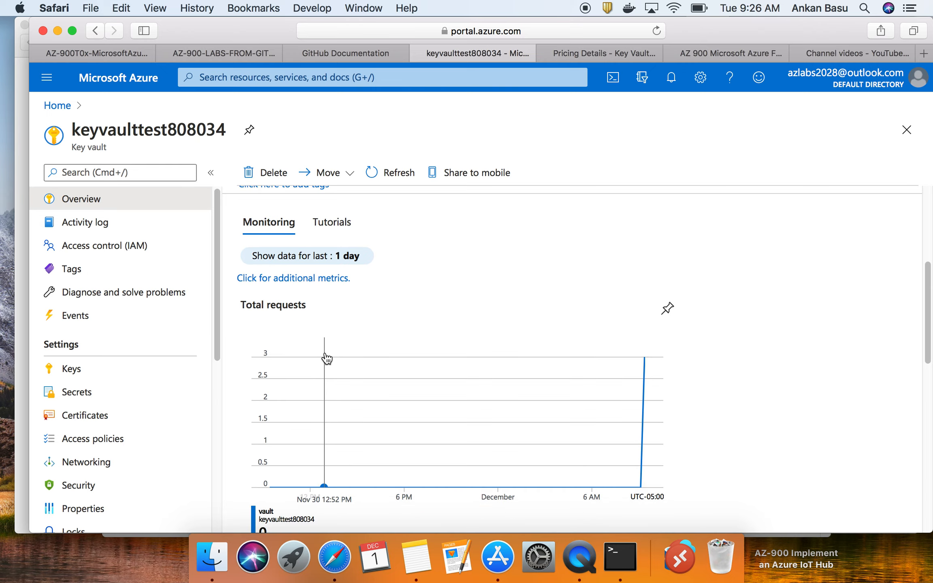
scroll(261, 306, "down", 8)
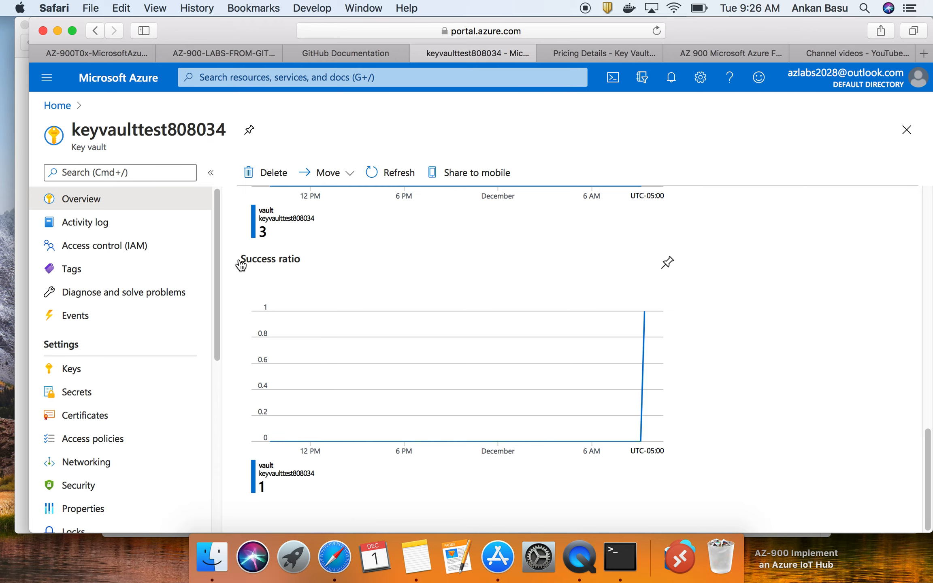
scroll(327, 271, "up", 10)
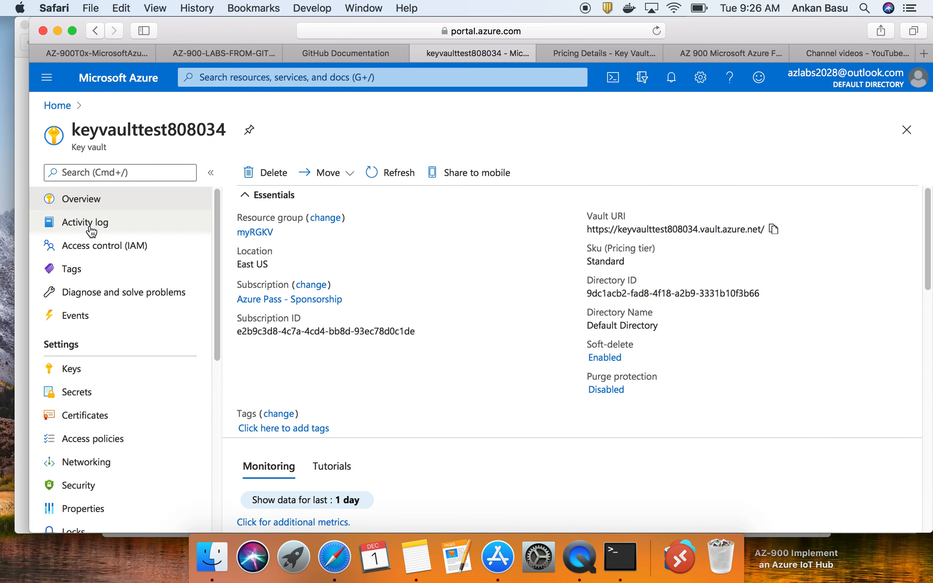
Open the vault's Keys settings and examine the creation options and name field on the form for generating a key.
scroll(108, 331, "down", 3)
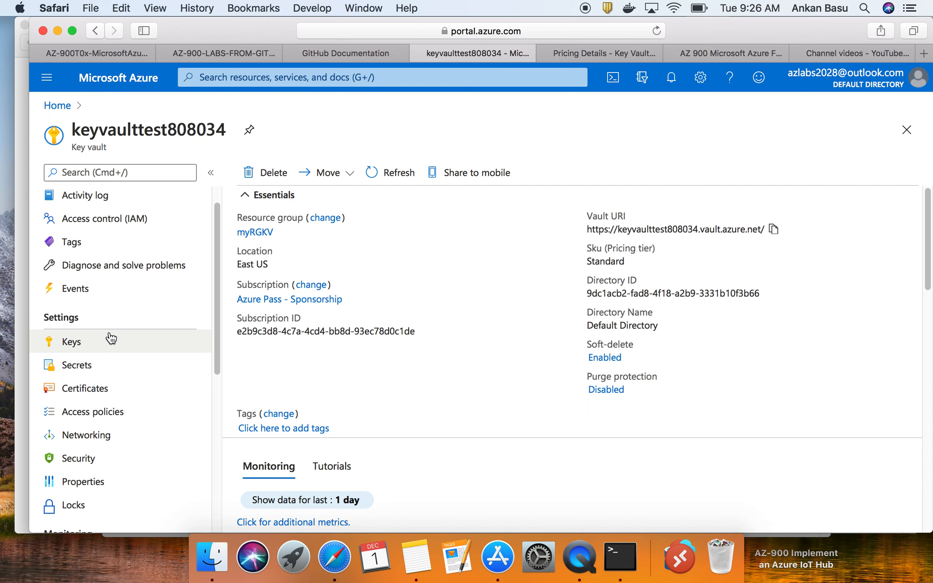
left_click(110, 340)
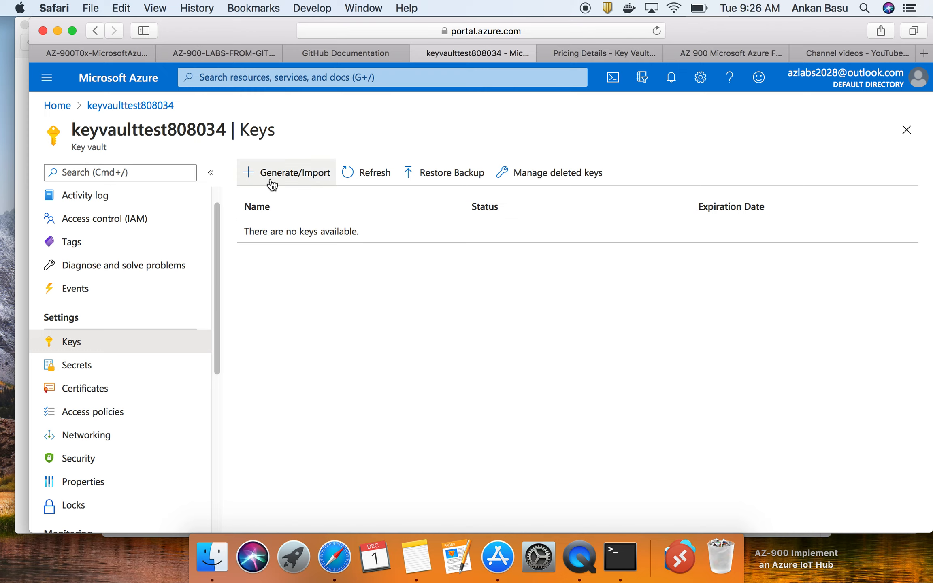
left_click(291, 179)
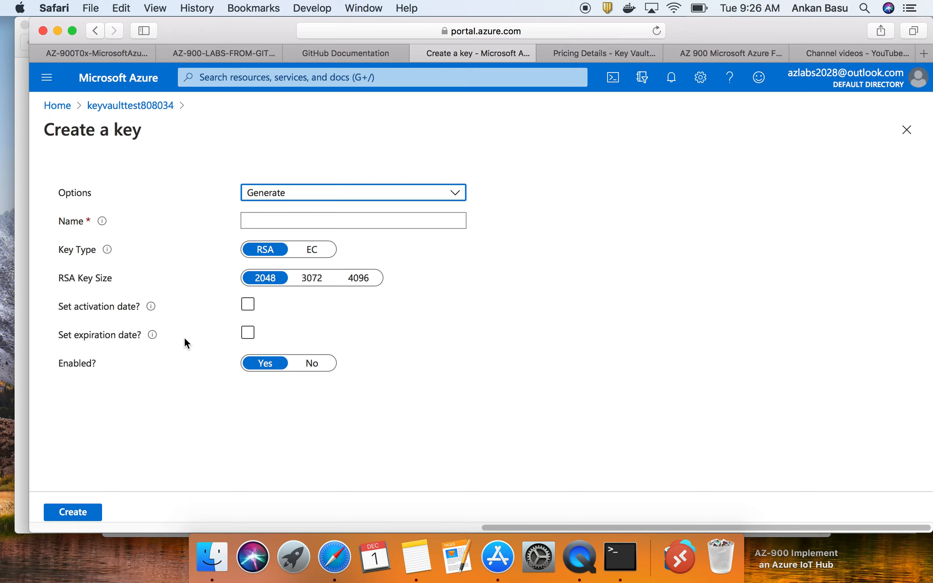
left_click(256, 219)
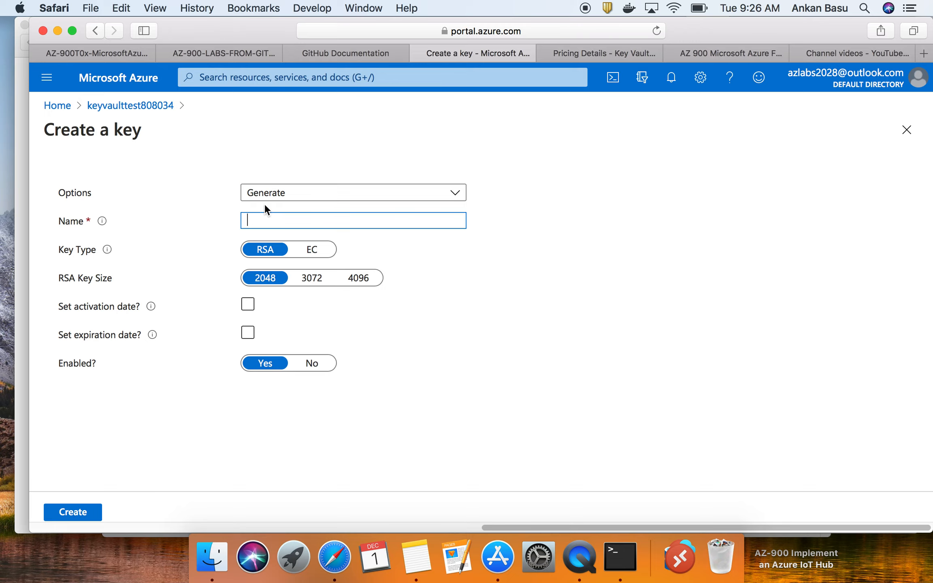
left_click(273, 197)
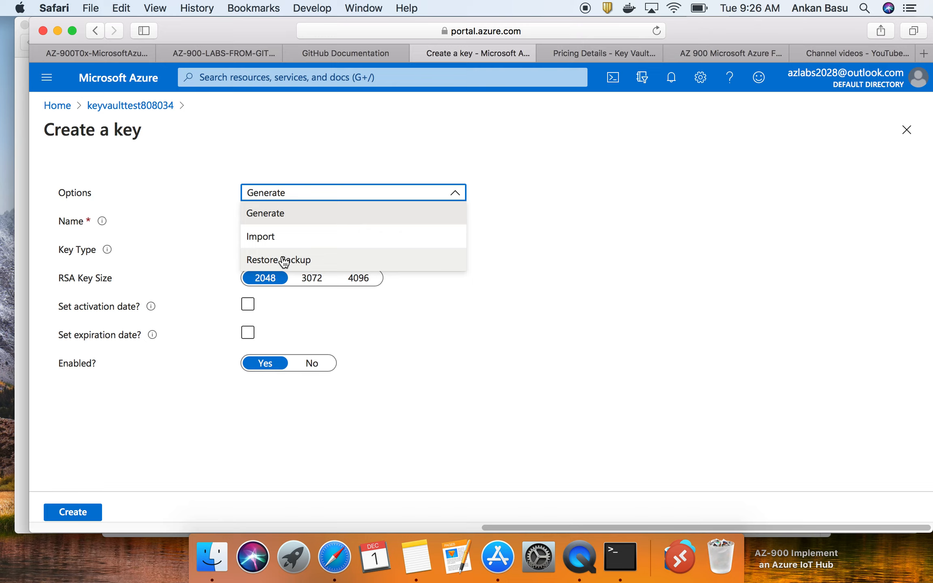
left_click(282, 219)
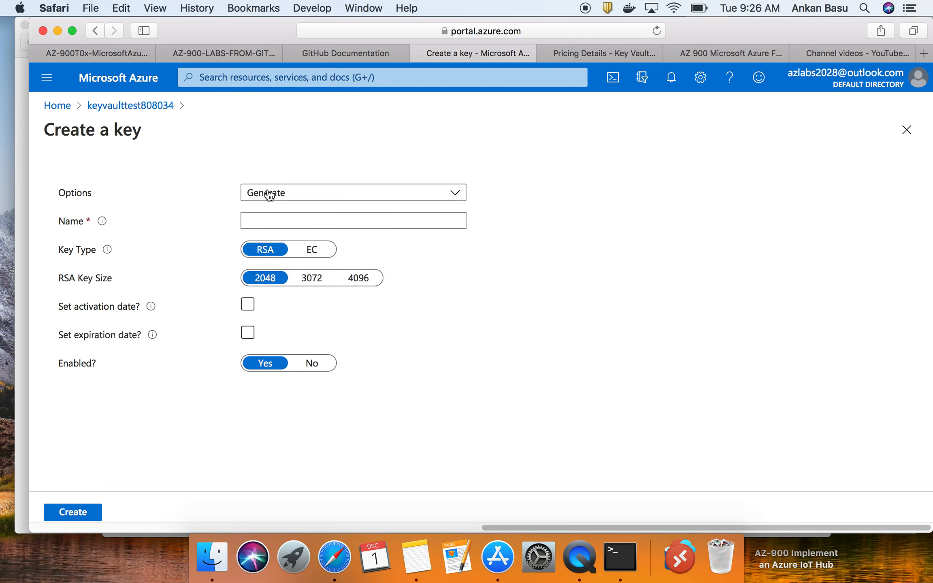
left_click(269, 219)
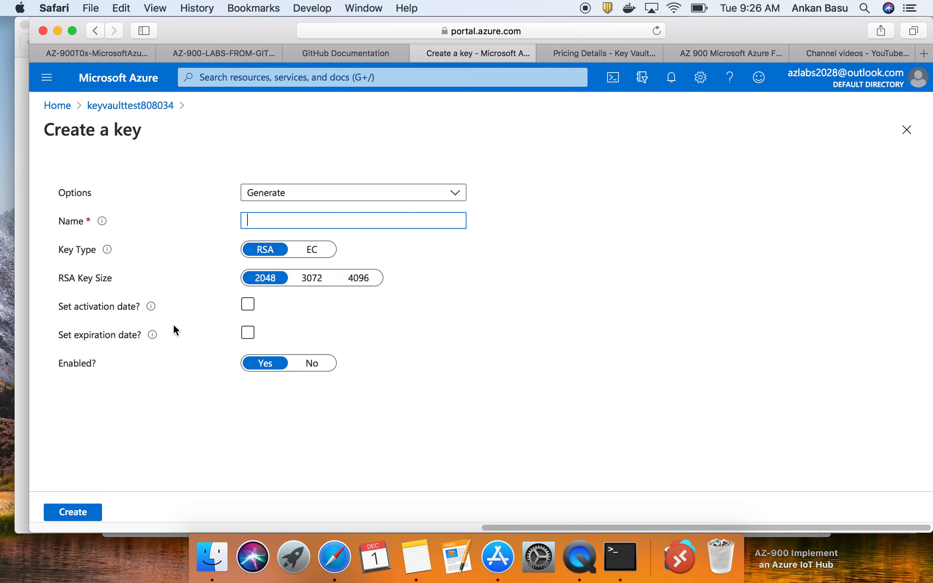
Enable the activation and expiration dates on the new key form to examine their fields, and discard the unsaved key.
left_click(248, 307)
left_click(247, 386)
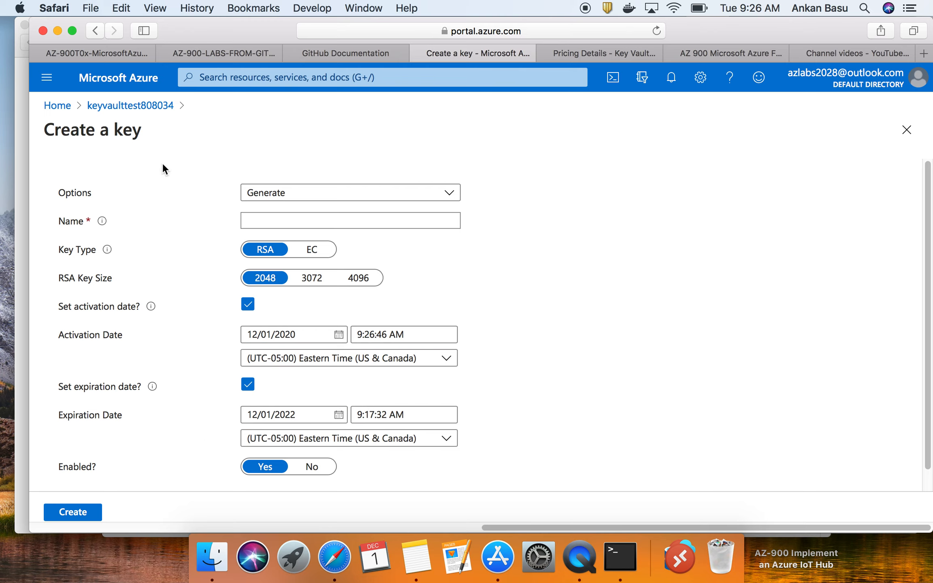
left_click(136, 105)
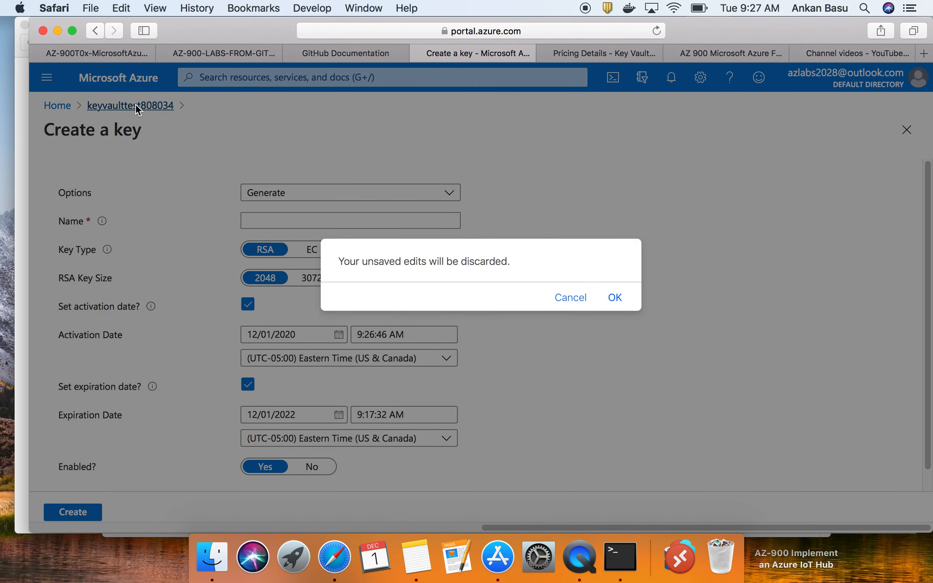
left_click(575, 298)
left_click(905, 130)
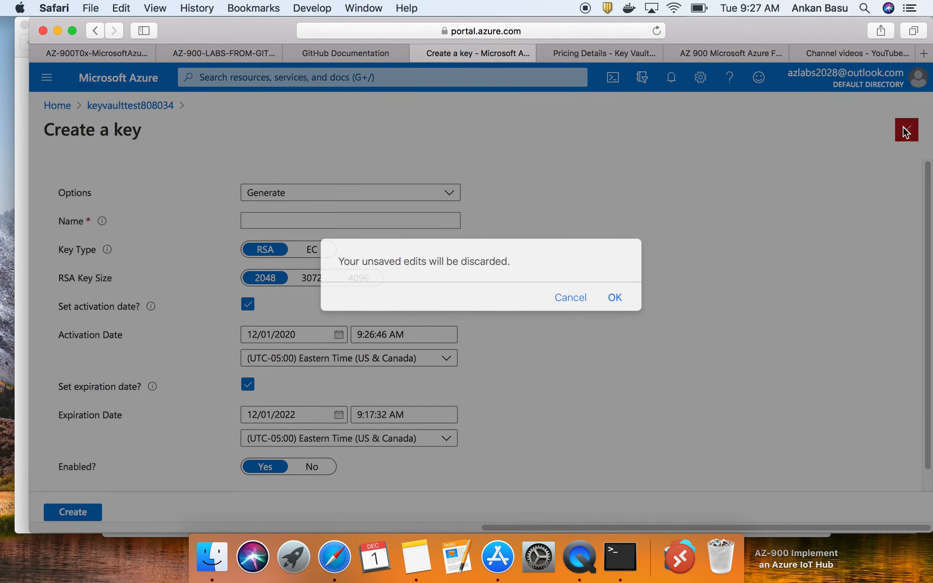
left_click(616, 300)
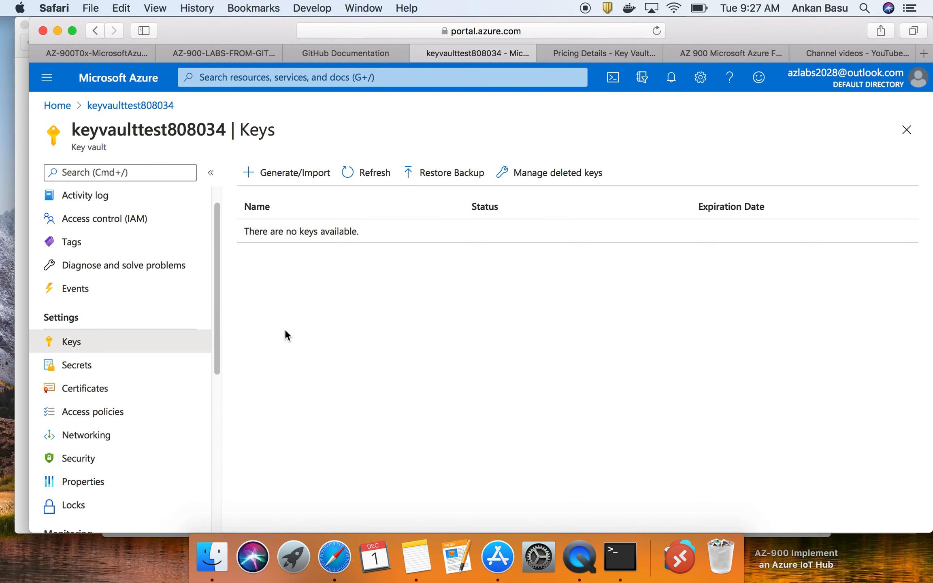
Review the Secrets creation form, including its name, value, activation date and expiration date fields, and discard the unsaved secret.
left_click(149, 363)
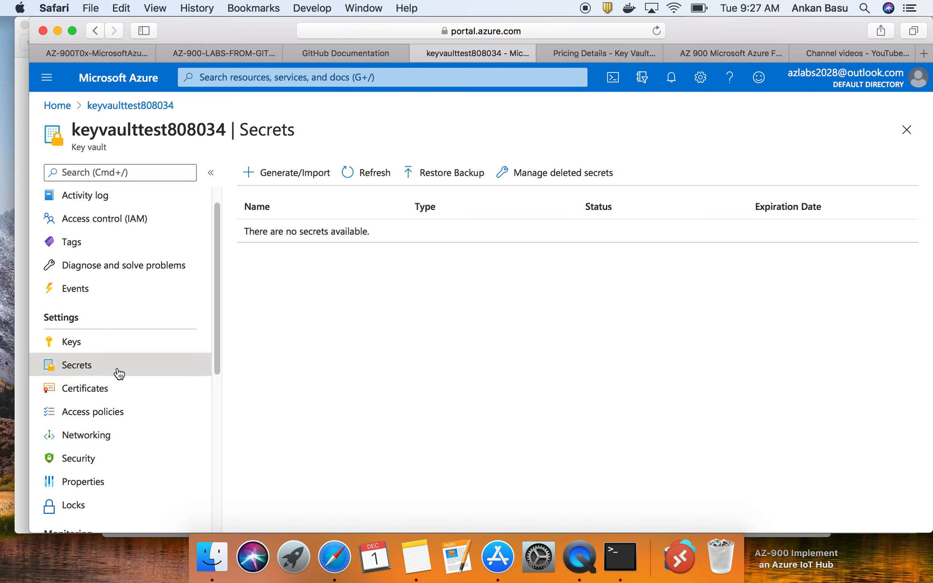
left_click(290, 176)
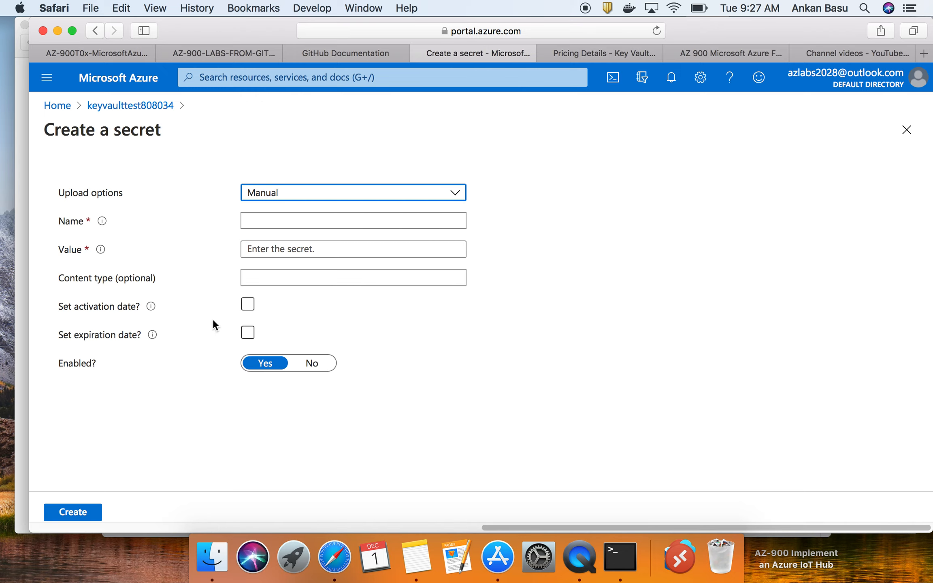
left_click(279, 219)
left_click(275, 250)
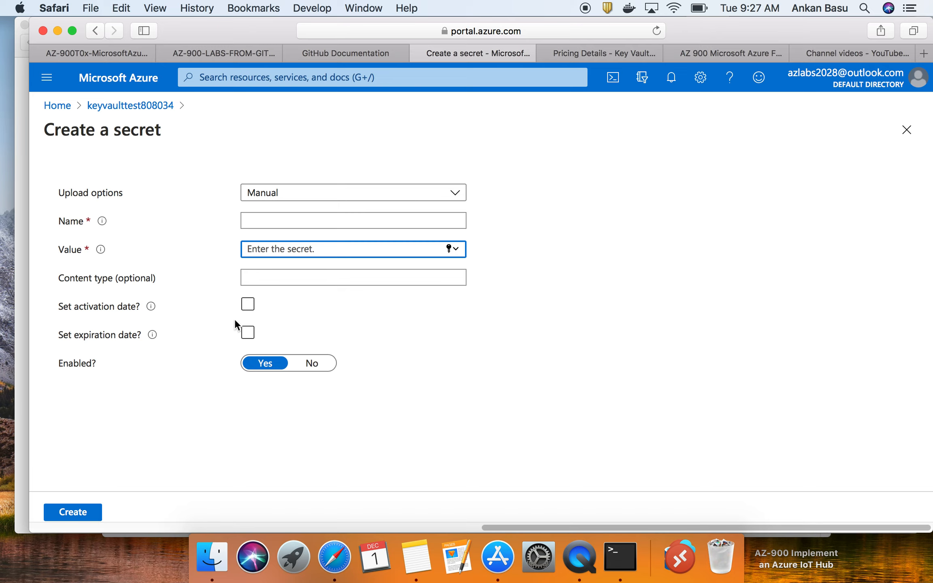
left_click(247, 307)
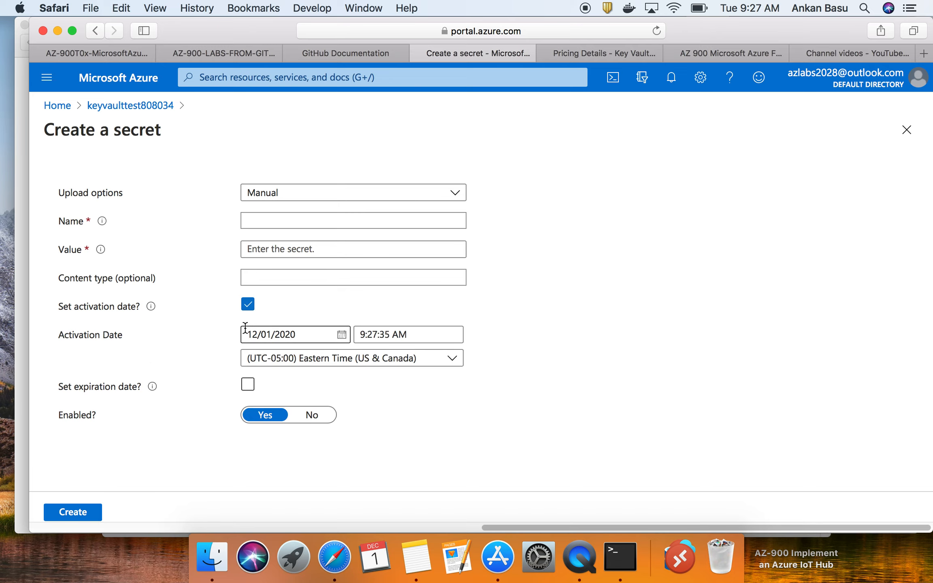
left_click(250, 384)
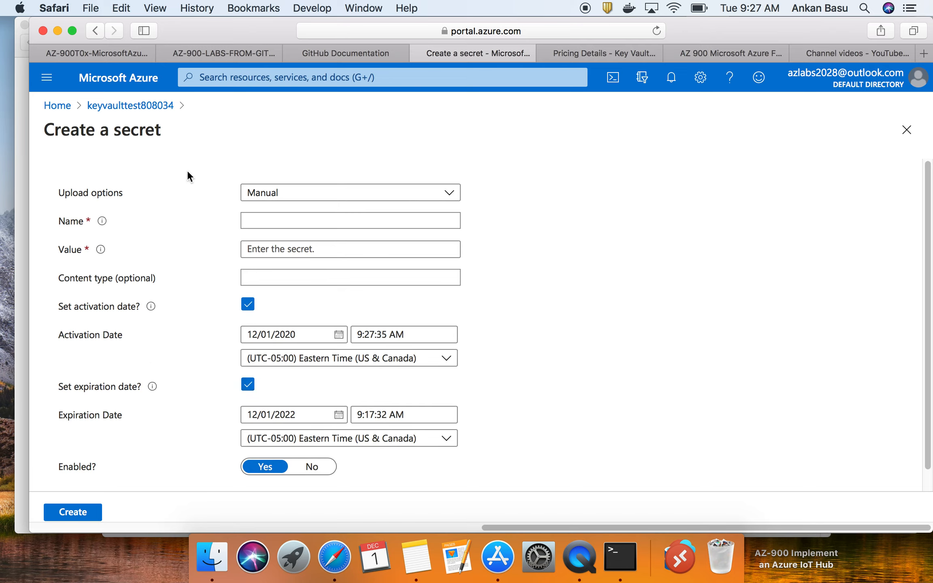
left_click(147, 109)
left_click(620, 301)
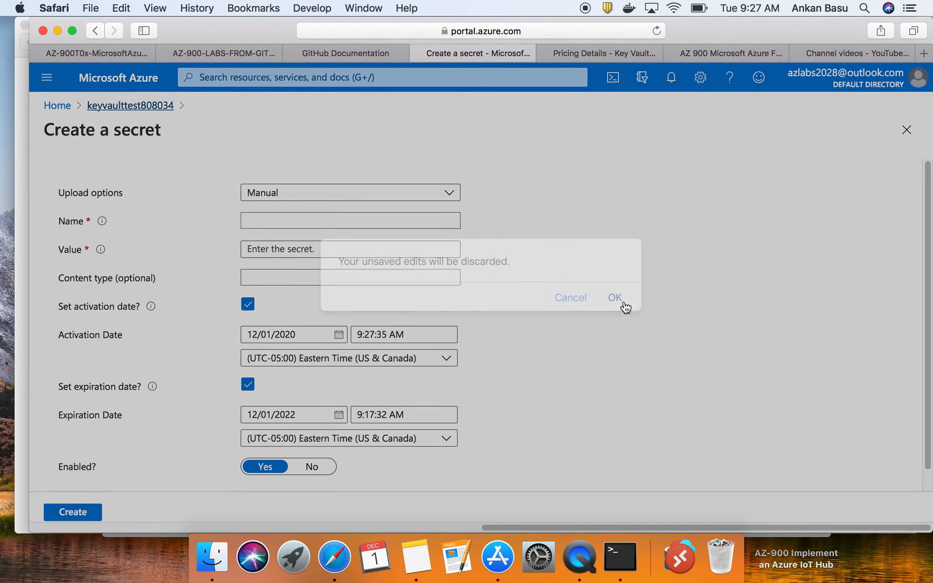
Open the Certificates settings and examine the certificate authority types and Subject field on the form for generating a certificate.
left_click(143, 392)
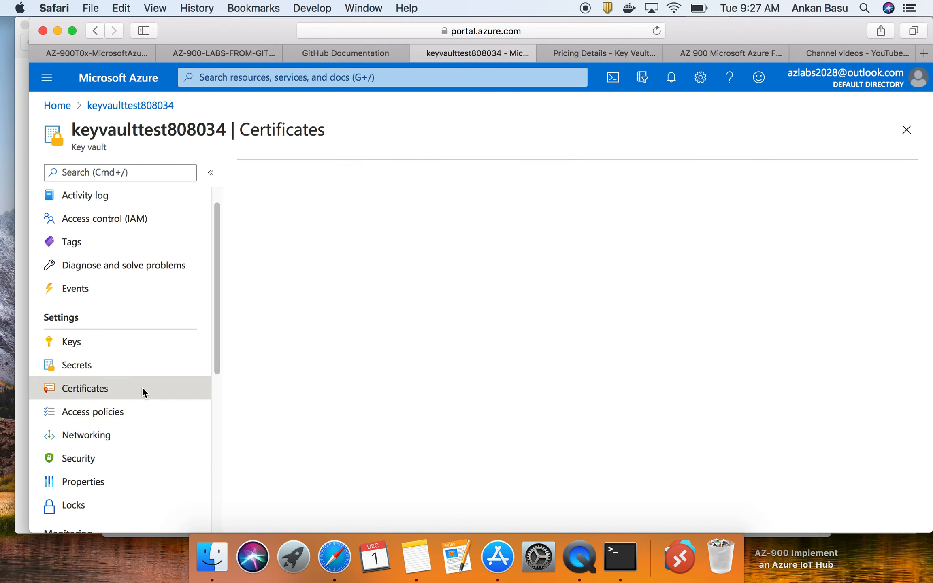
left_click(300, 172)
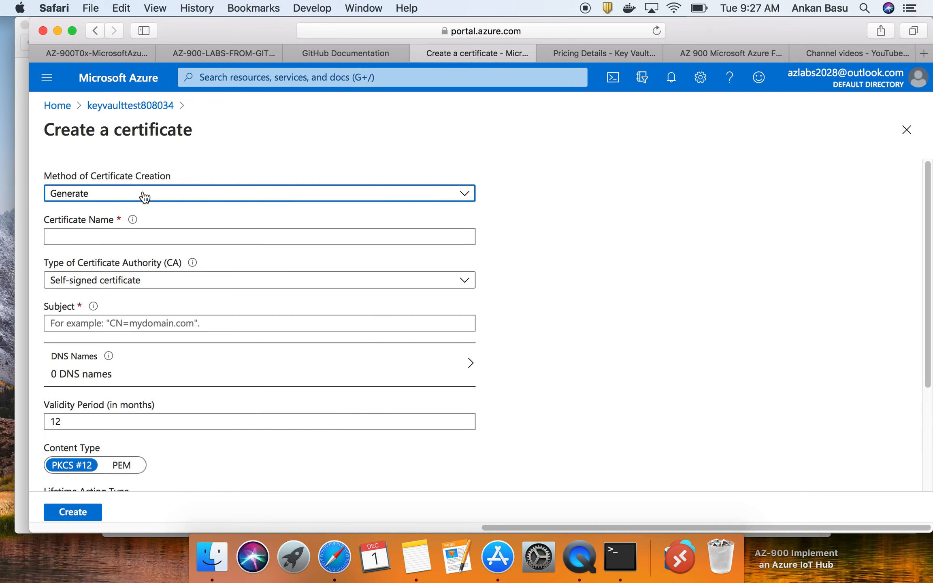
left_click(167, 284)
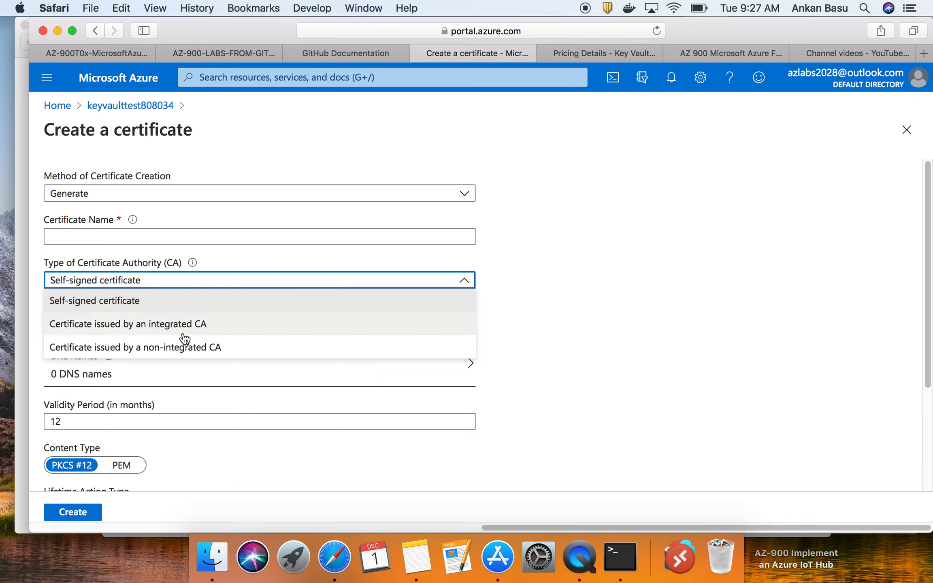
left_click(266, 263)
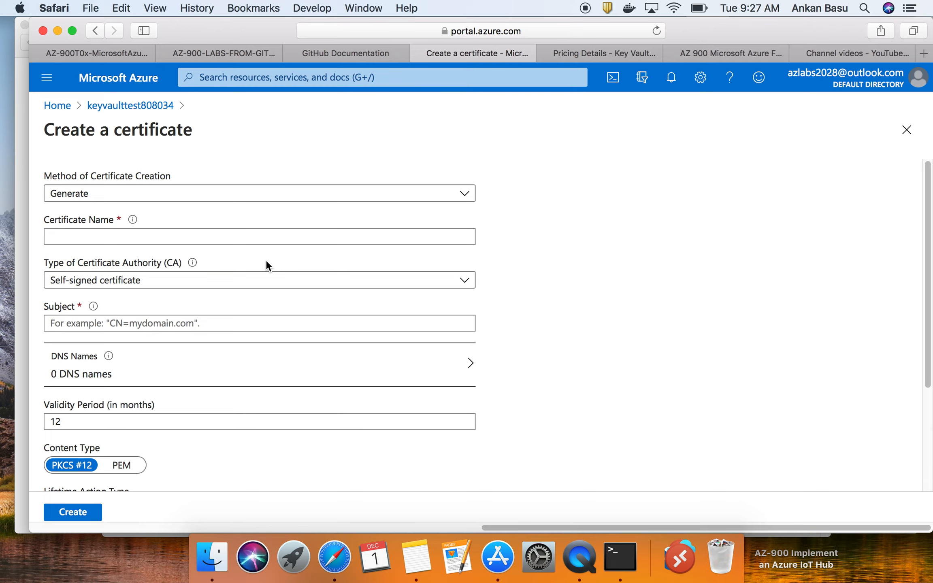
left_click(100, 324)
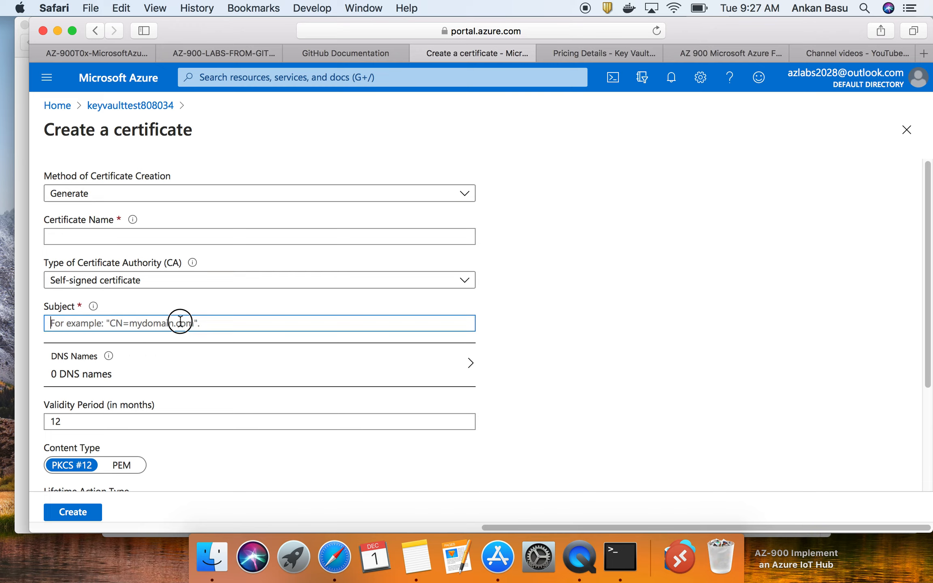
Examine the certificate form's validity, content type, lifetime action and advanced policy settings, and return to the certificates list without creating one.
scroll(135, 380, "down", 3)
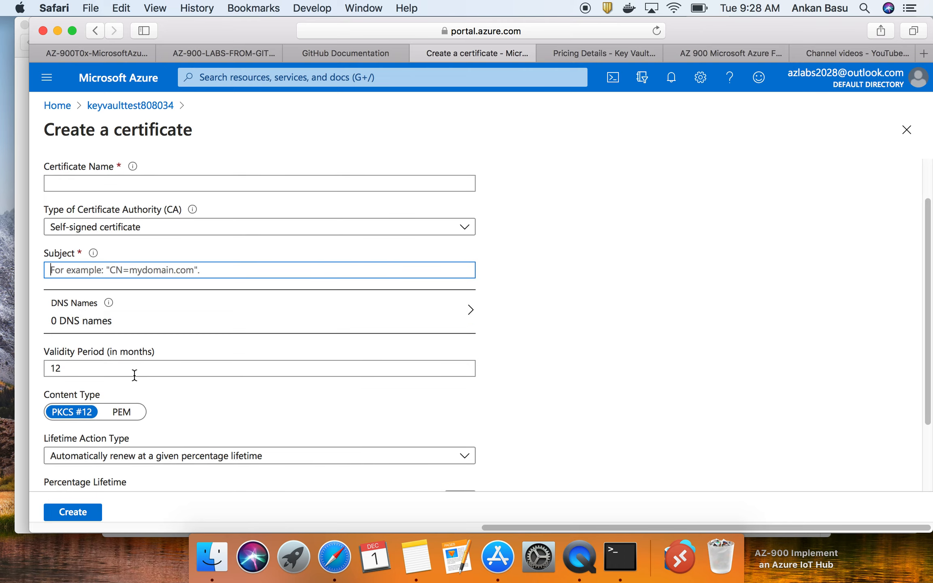
scroll(177, 354, "down", 1)
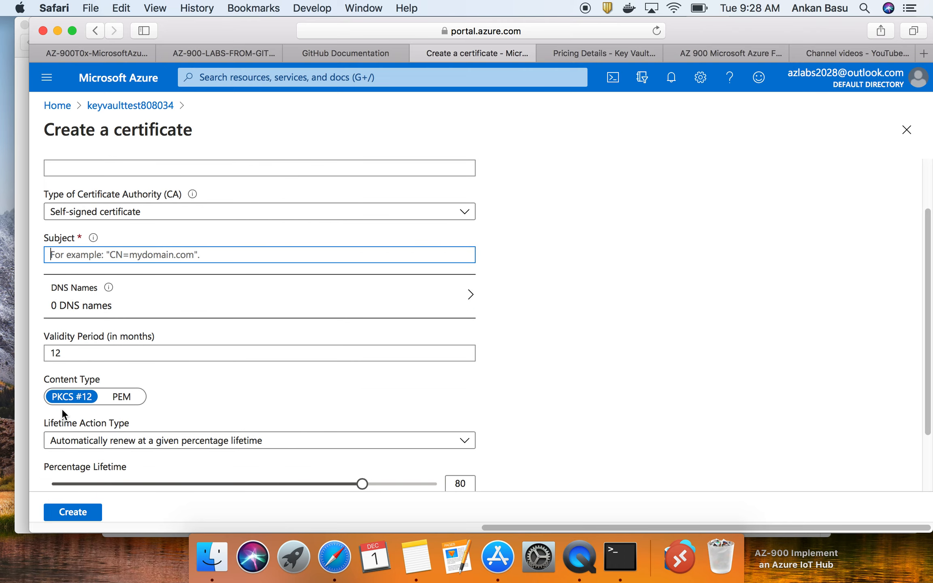
left_click(122, 399)
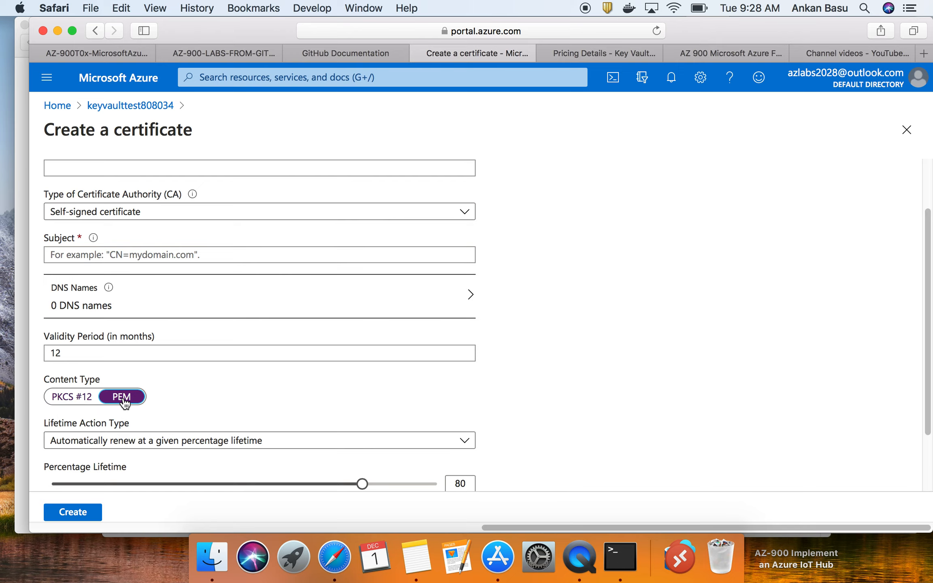
left_click(72, 399)
scroll(172, 391, "down", 1)
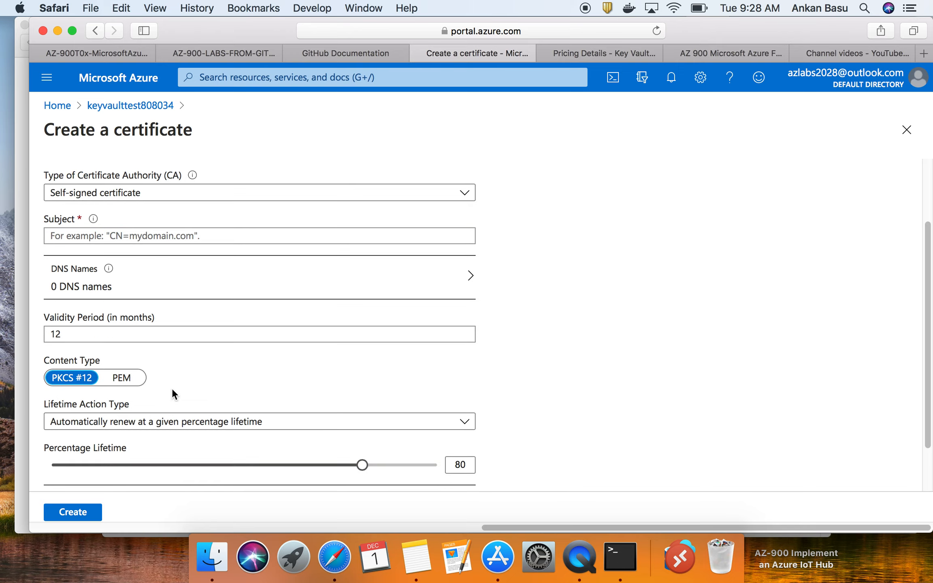
scroll(173, 389, "down", 1)
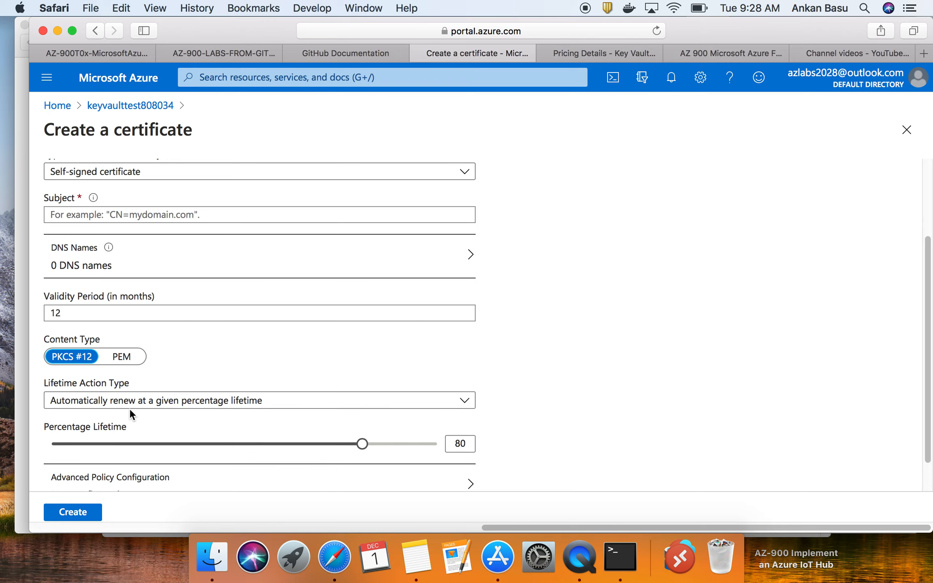
scroll(130, 409, "down", 1)
scroll(208, 403, "down", 1)
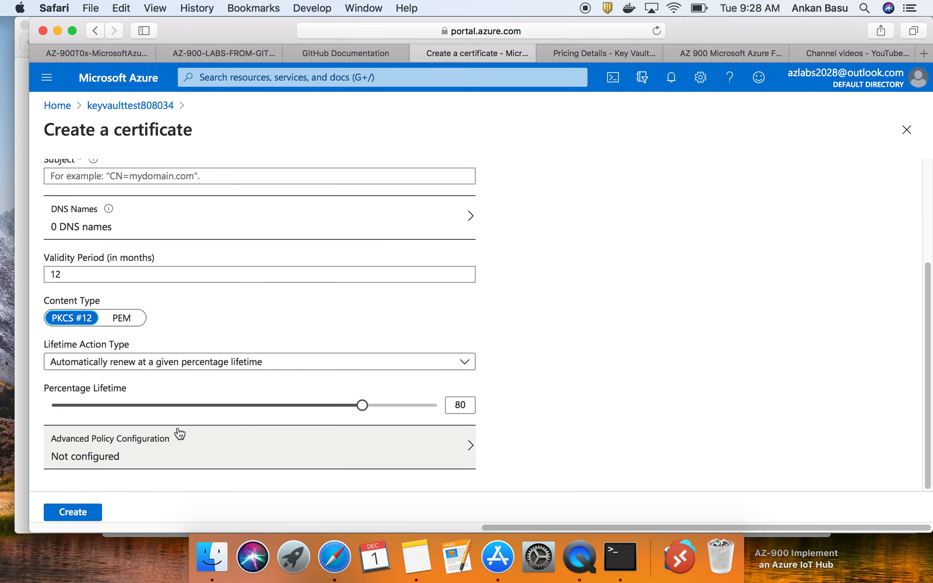
scroll(250, 328, "up", 7)
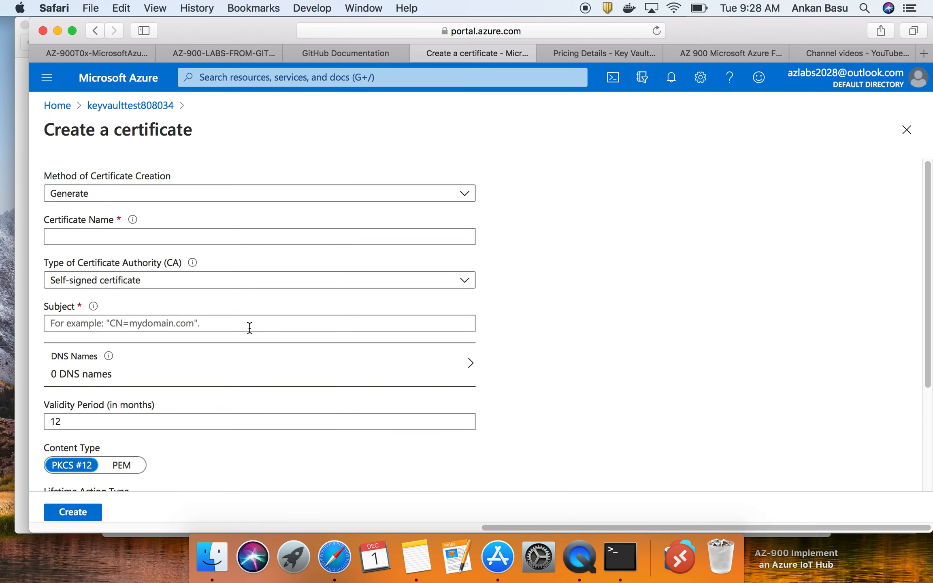
left_click(149, 107)
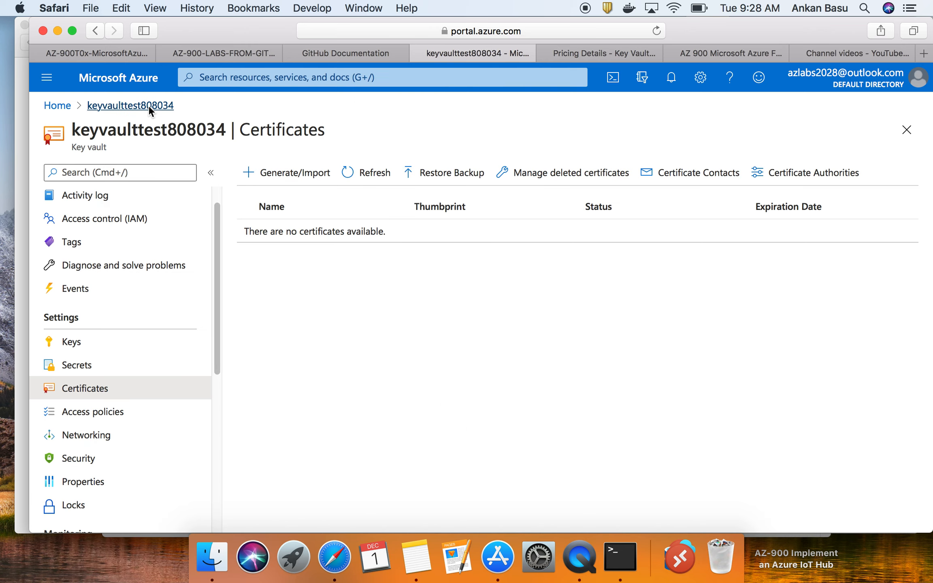
Review the key vault's Access policies, Networking (including private endpoint connections) and Security settings, and return to the vault's overview.
left_click(122, 422)
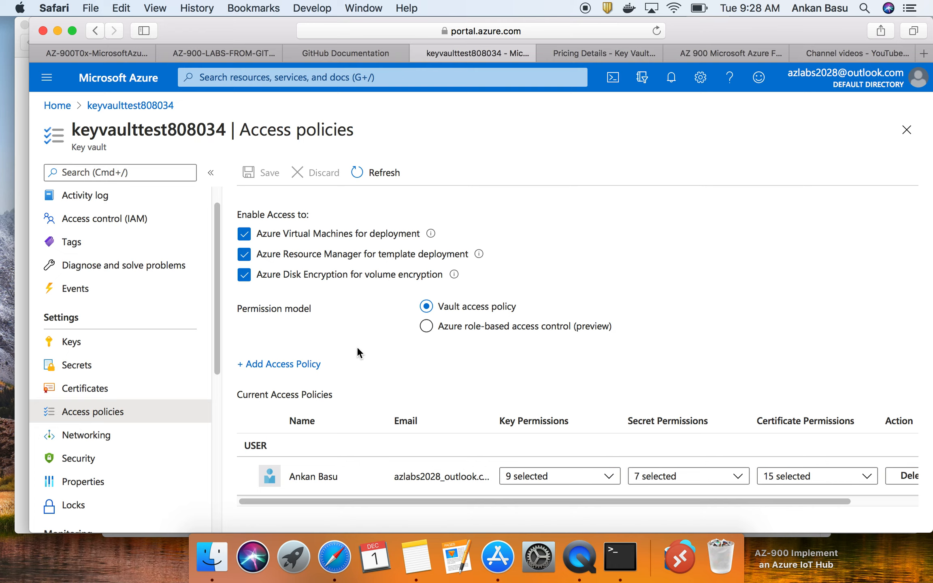
left_click(89, 442)
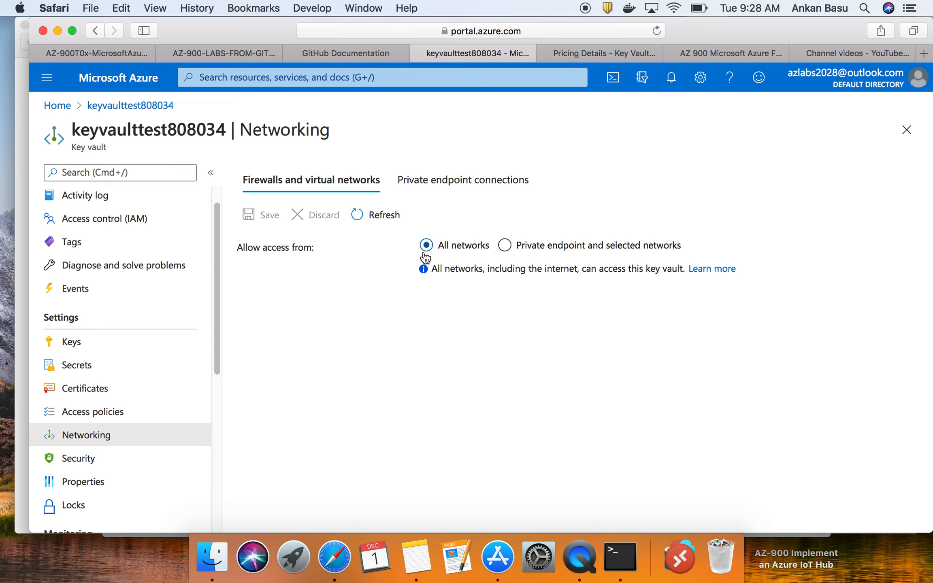
left_click(461, 182)
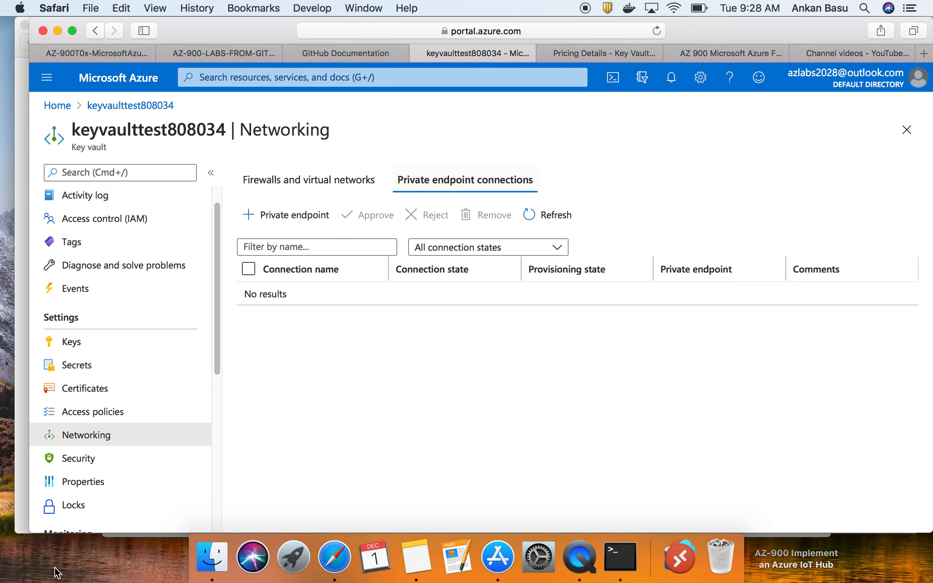
left_click(102, 460)
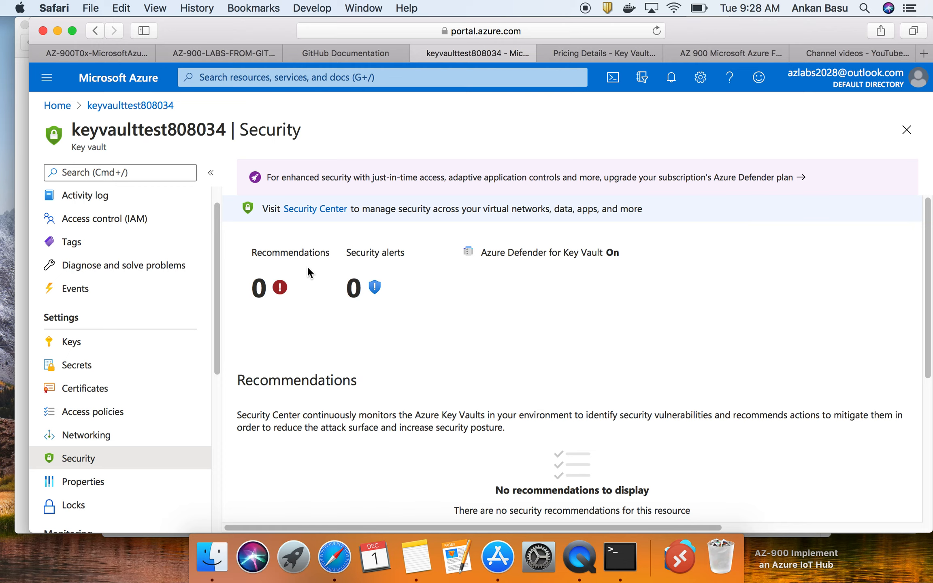
scroll(284, 316, "down", 6)
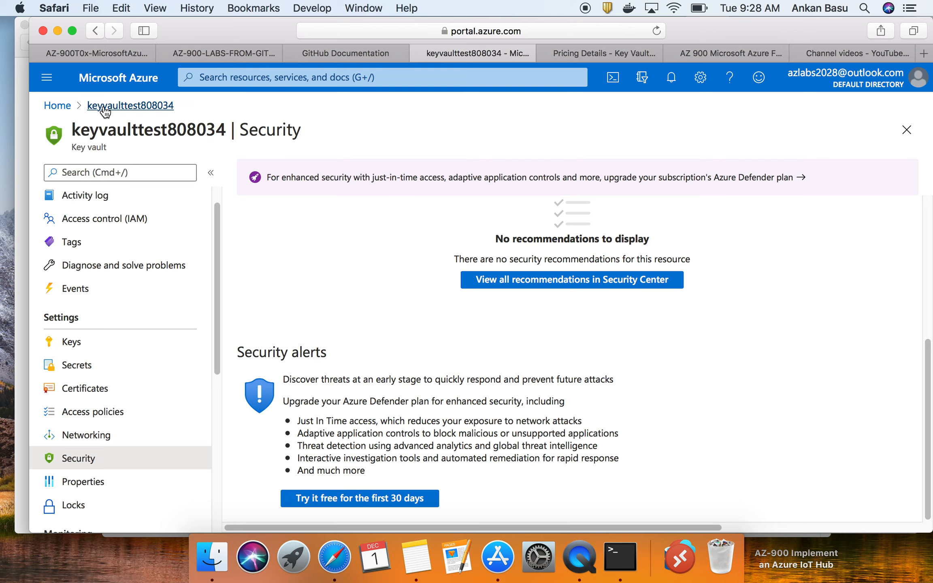
left_click(121, 105)
Read the lab's Task 2 instructions for adding a secret to the key vault, including the Secrets and Generate/Import step.
left_click(104, 51)
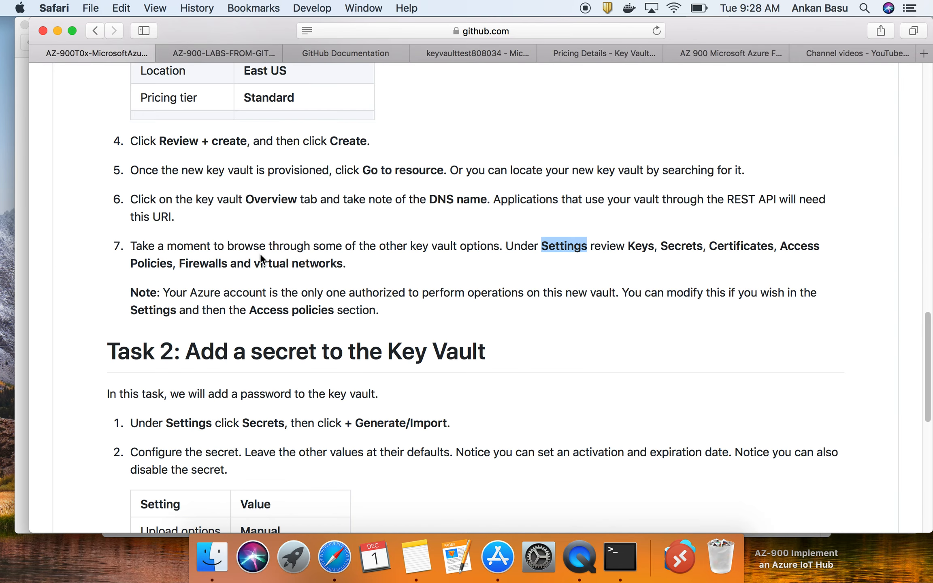
scroll(261, 253, "down", 3)
left_click_drag(185, 201, 108, 202)
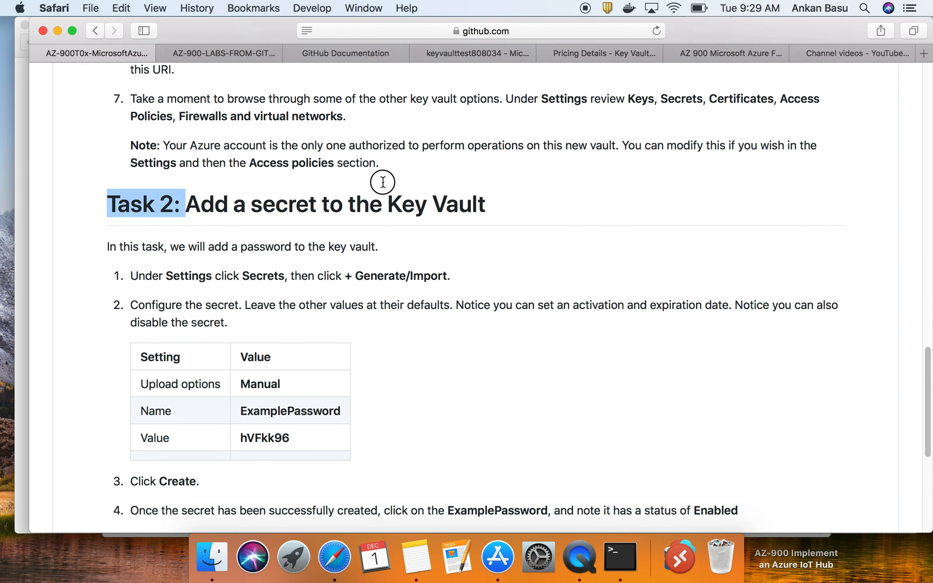
left_click(485, 201, "shift")
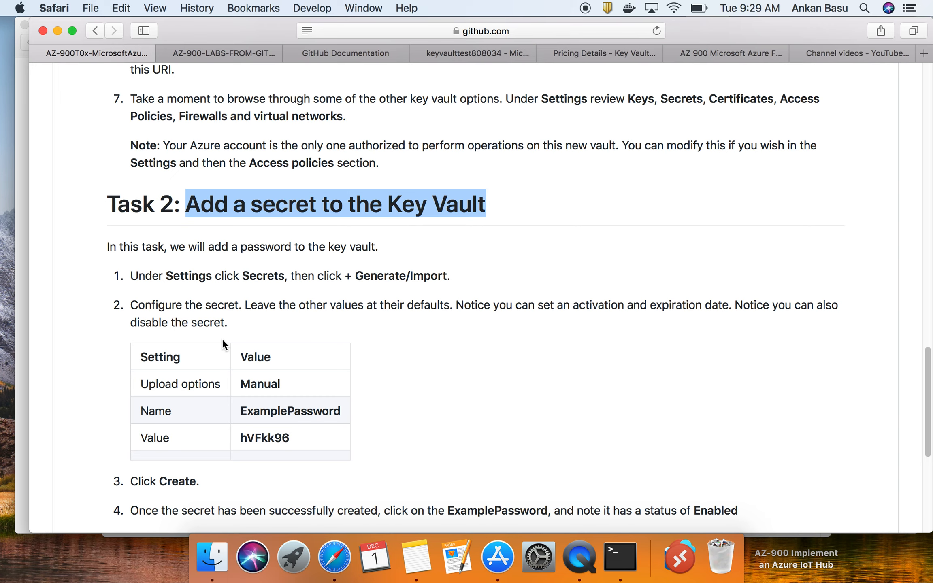
scroll(221, 338, "down", 1)
scroll(222, 338, "down", 1)
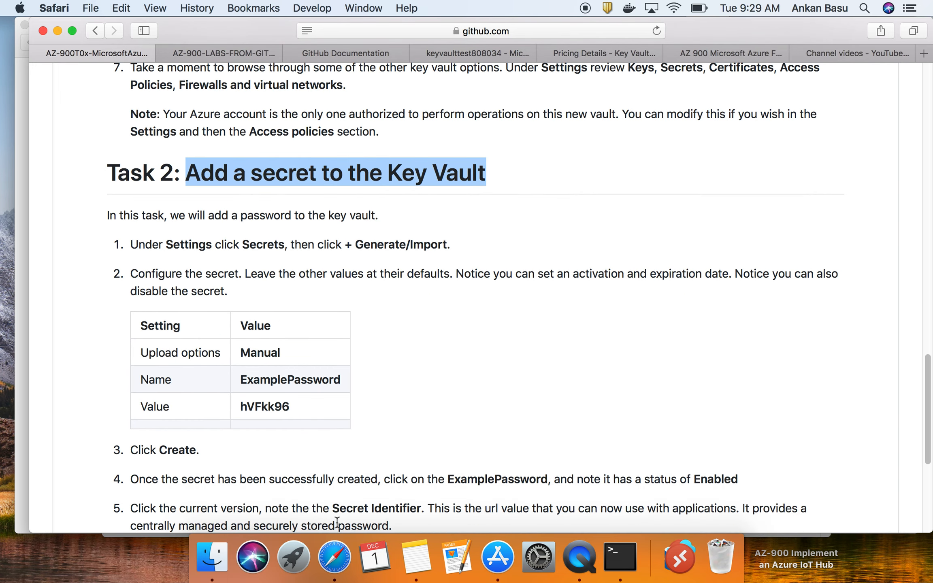
double_click(254, 245)
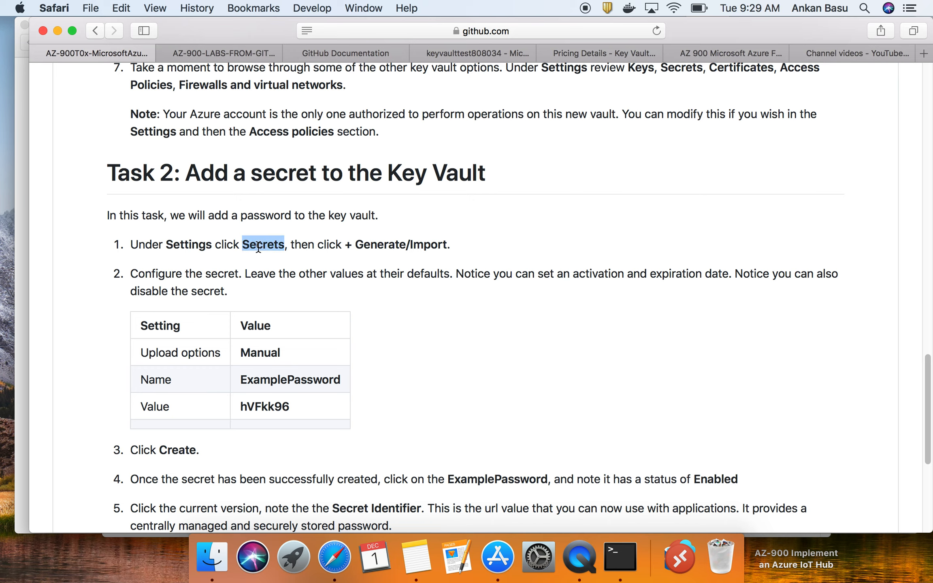
triple_click(418, 246)
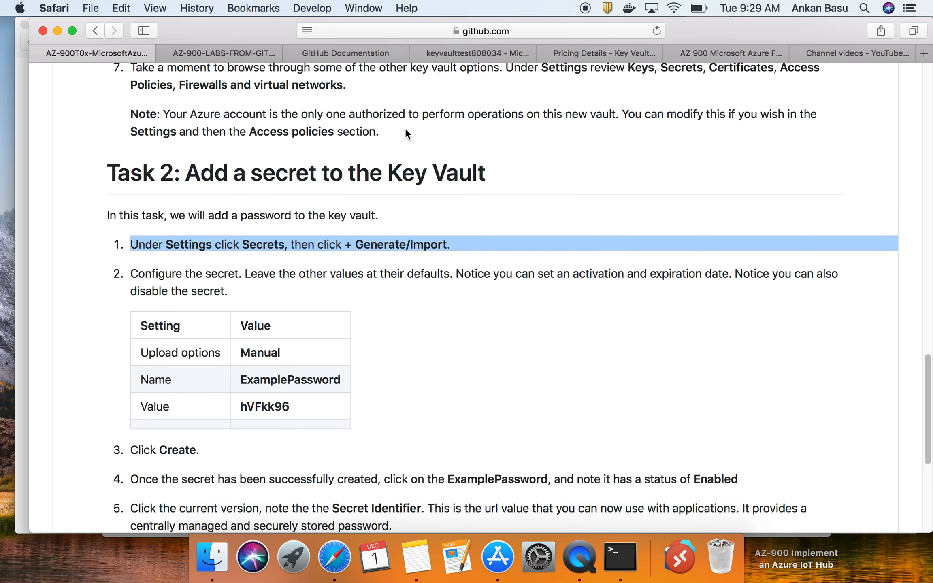
Open the form for creating a new secret from the key vault's Secrets settings in the Azure portal.
left_click(421, 58)
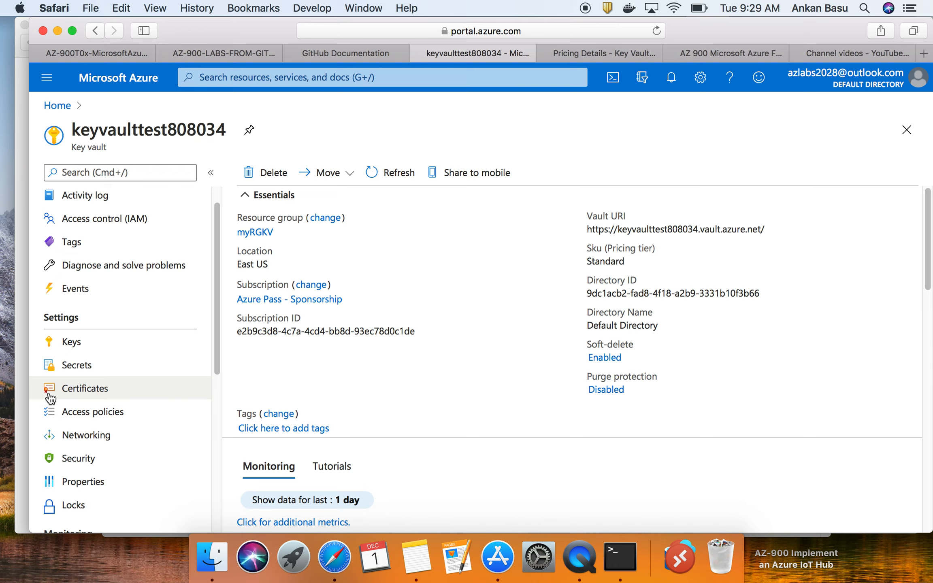
left_click(80, 362)
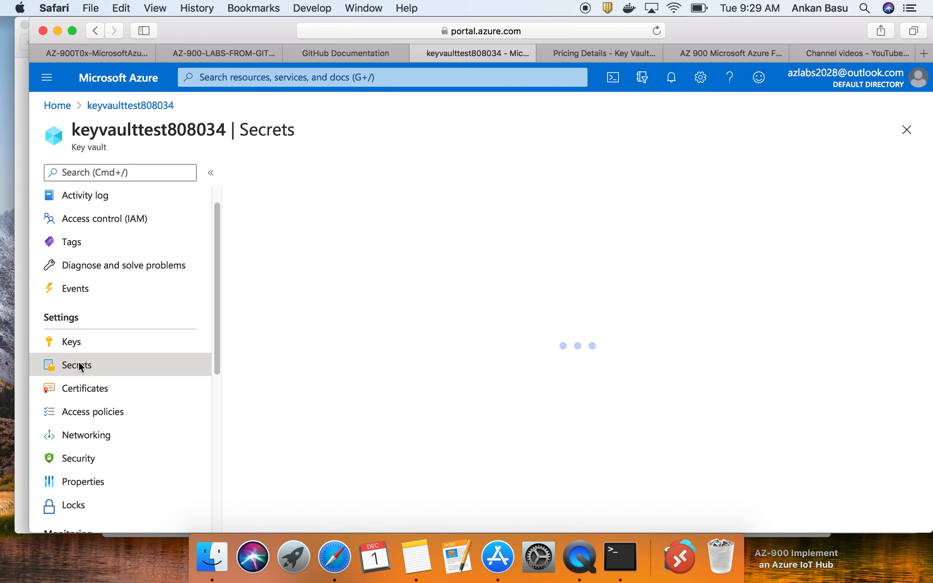
left_click(292, 174)
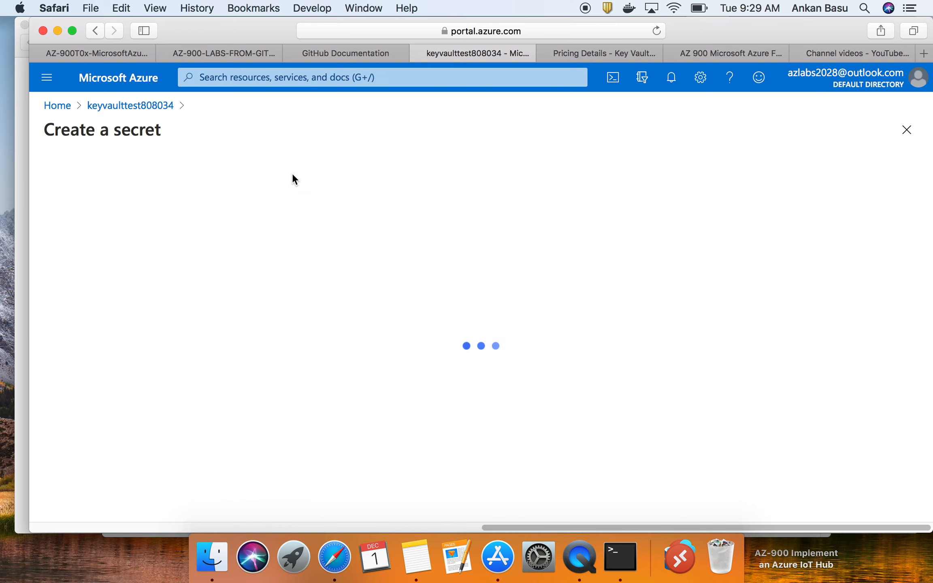
Copy the secret name from the lab instructions and set the new secret's name to ExamplePassword.
left_click(97, 54)
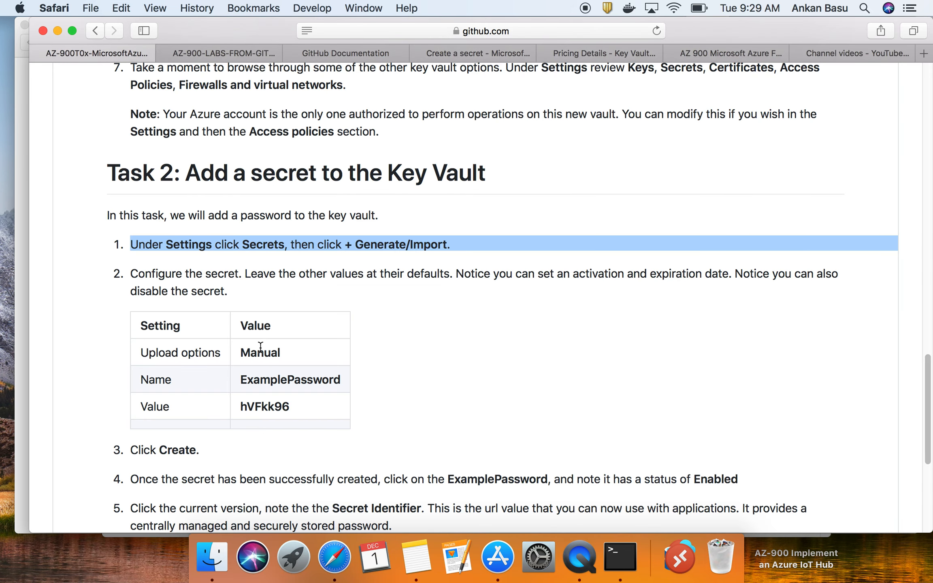
double_click(293, 379)
right_click(293, 379)
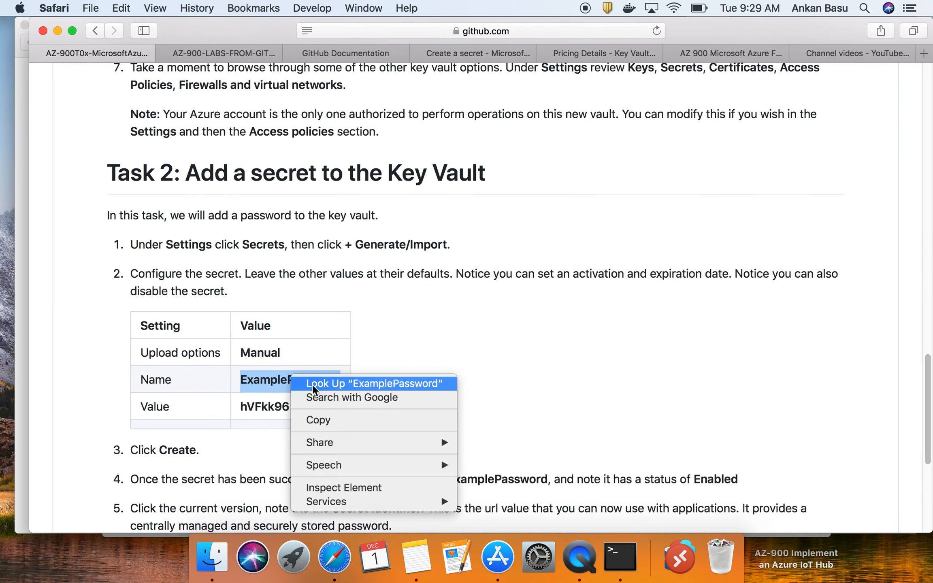
left_click(313, 419)
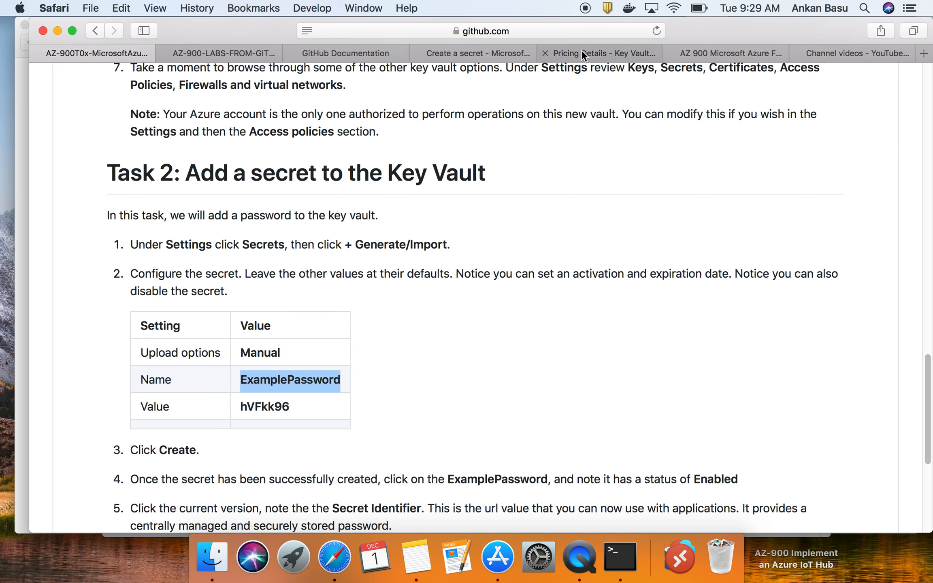
left_click(497, 52)
left_click(309, 222)
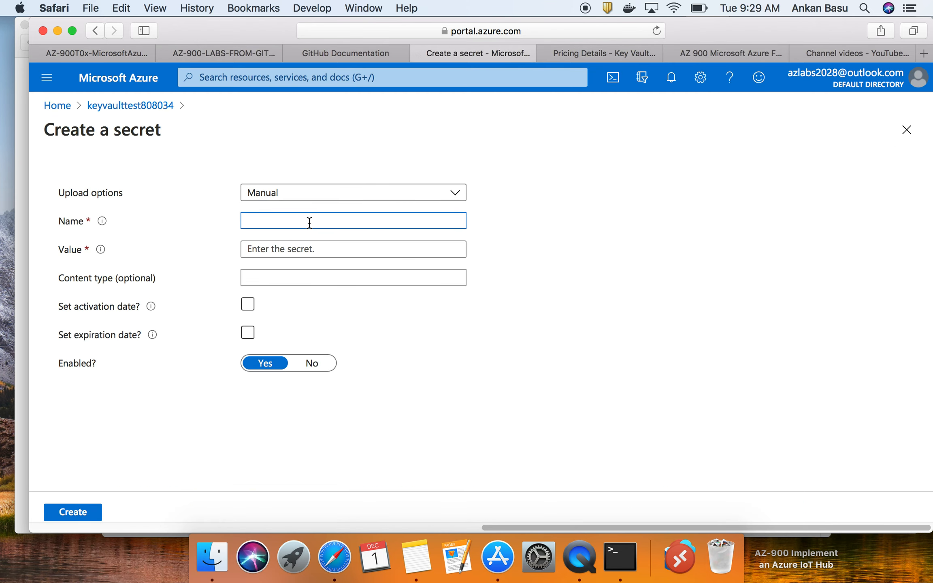
key("super+v")
Copy the sample password from the lab instructions and paste it as the new secret's value.
left_click(312, 249)
left_click(98, 57)
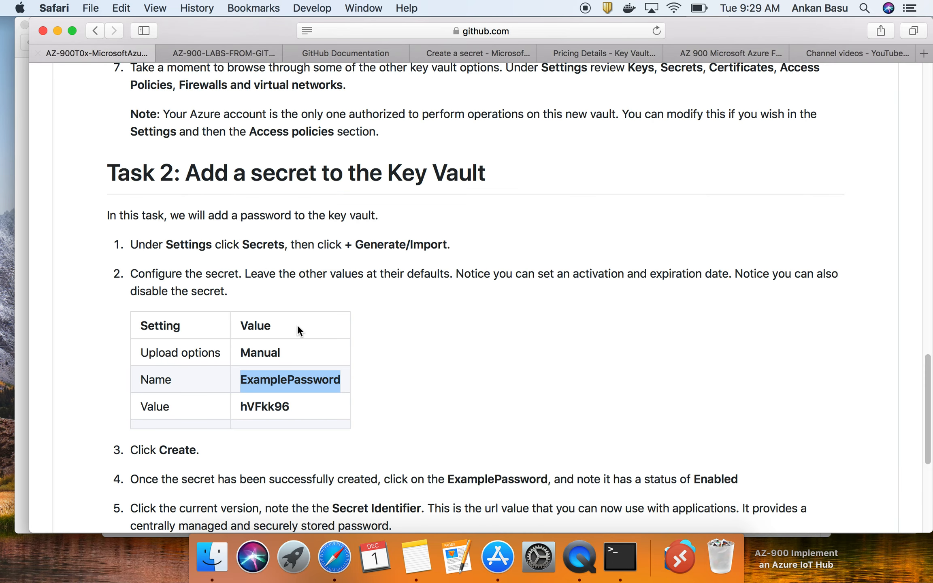
left_click(281, 401)
right_click(277, 401)
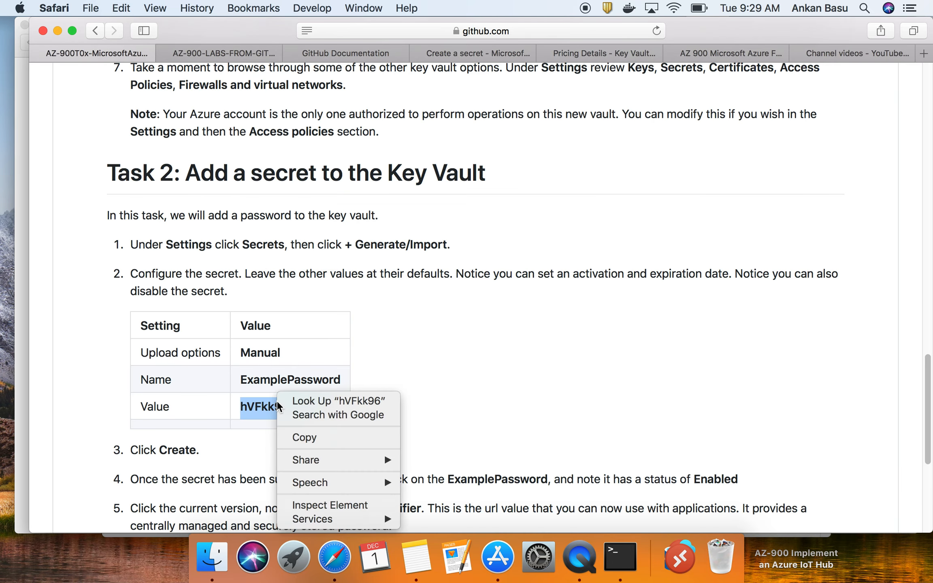
left_click(308, 437)
left_click(494, 53)
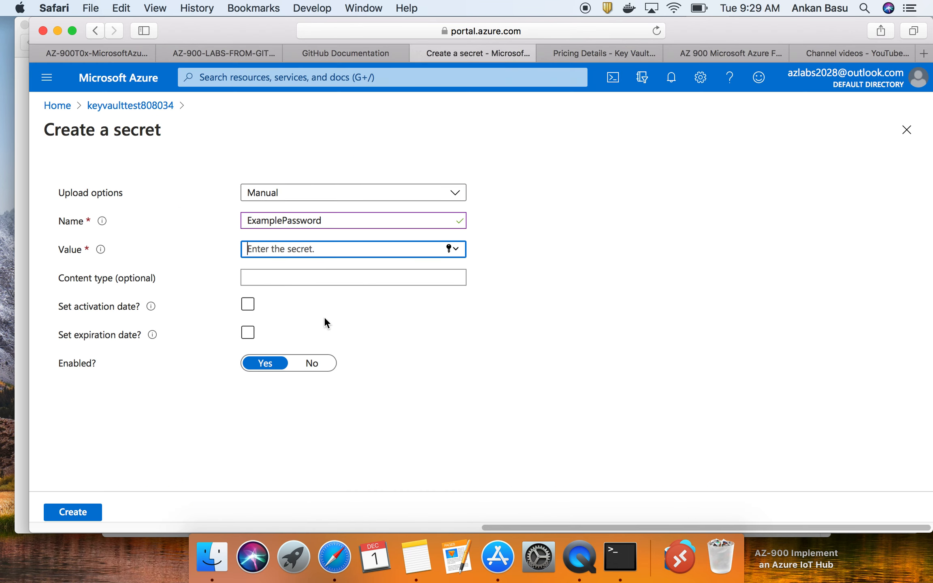
left_click(312, 280)
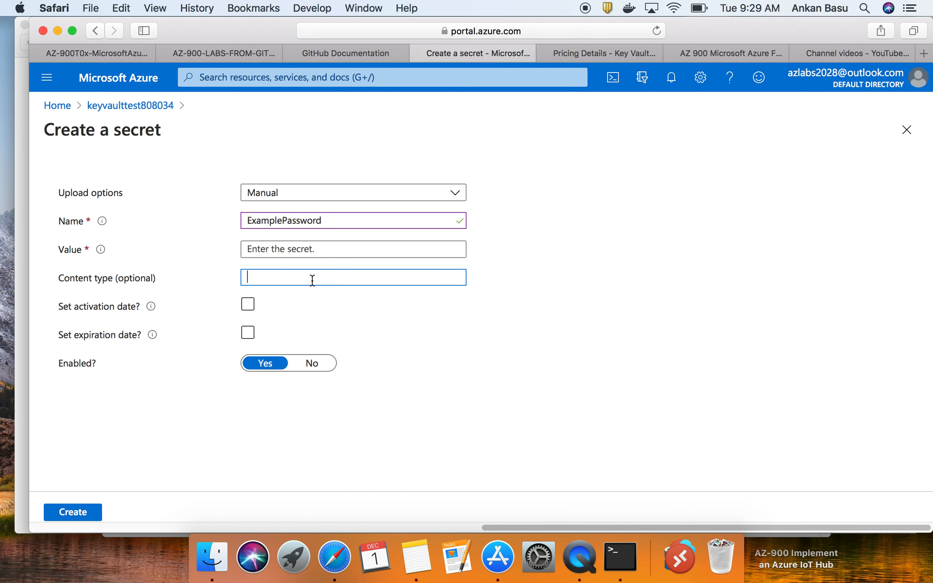
left_click(313, 248)
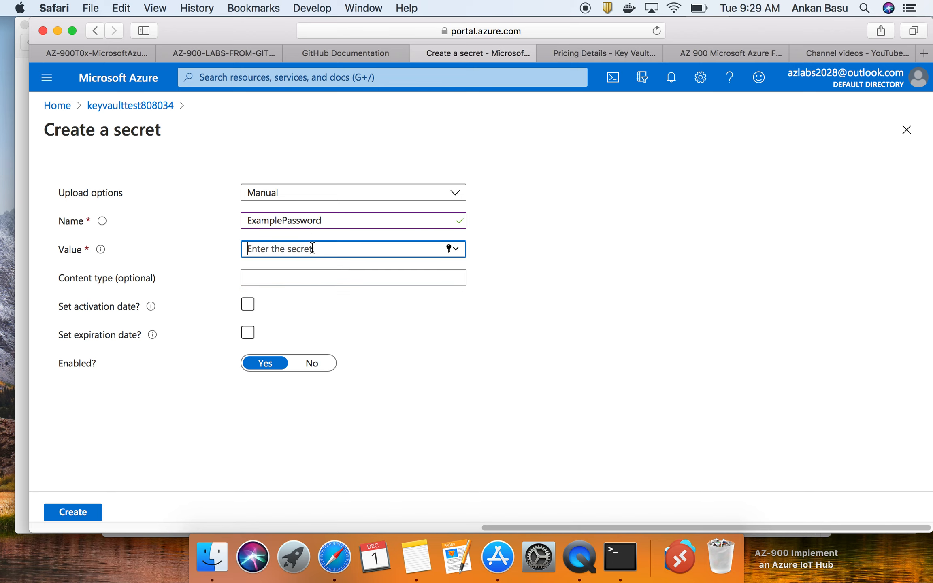
key("super+v")
Check the remaining lab instructions for the secret and create the ExamplePassword secret with the other settings at their defaults.
left_click(90, 56)
scroll(283, 338, "down", 3)
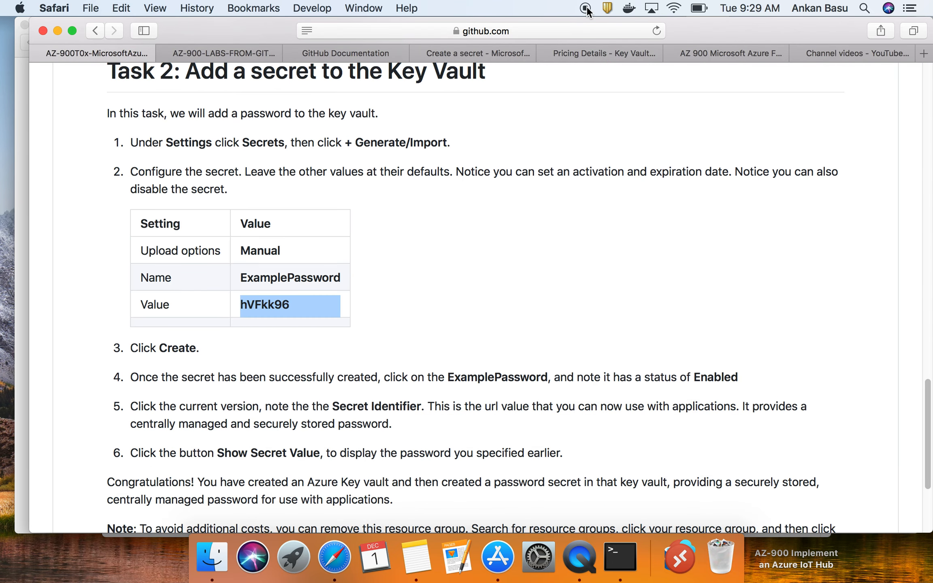
left_click(505, 52)
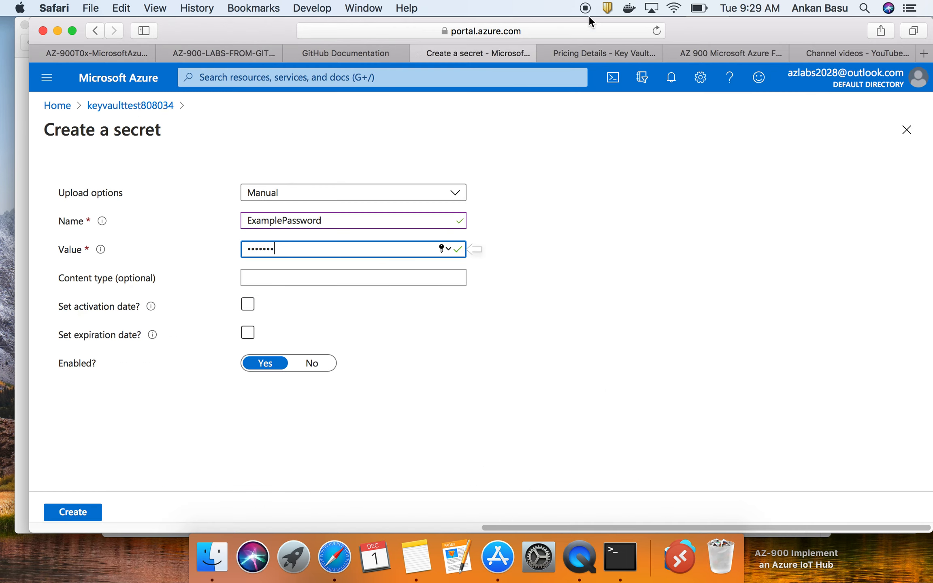
left_click(92, 515)
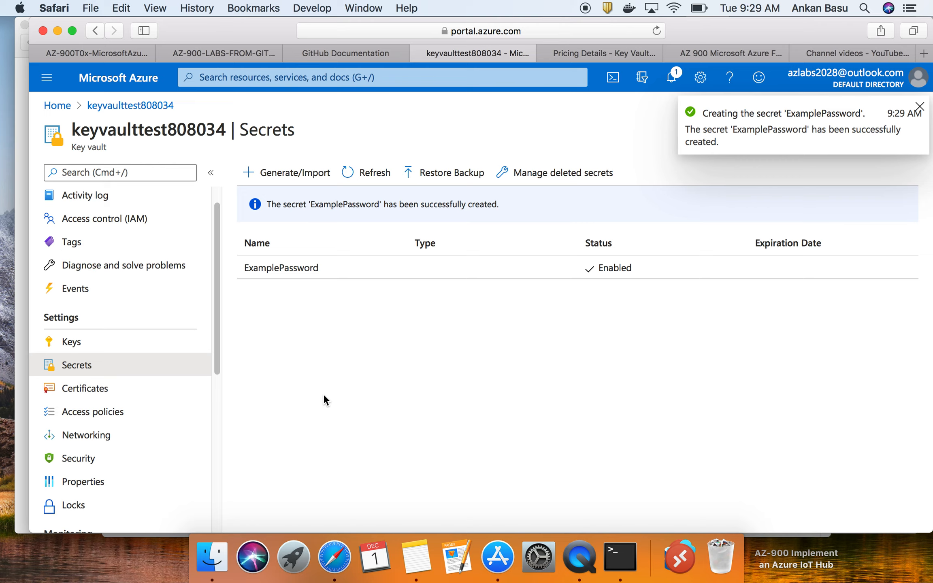
Read the lab's steps for checking the secret's status, Secret Identifier and value, and the closing note on removing the resource group.
key("super+Tab")
key("super+Tab")
left_click(102, 53)
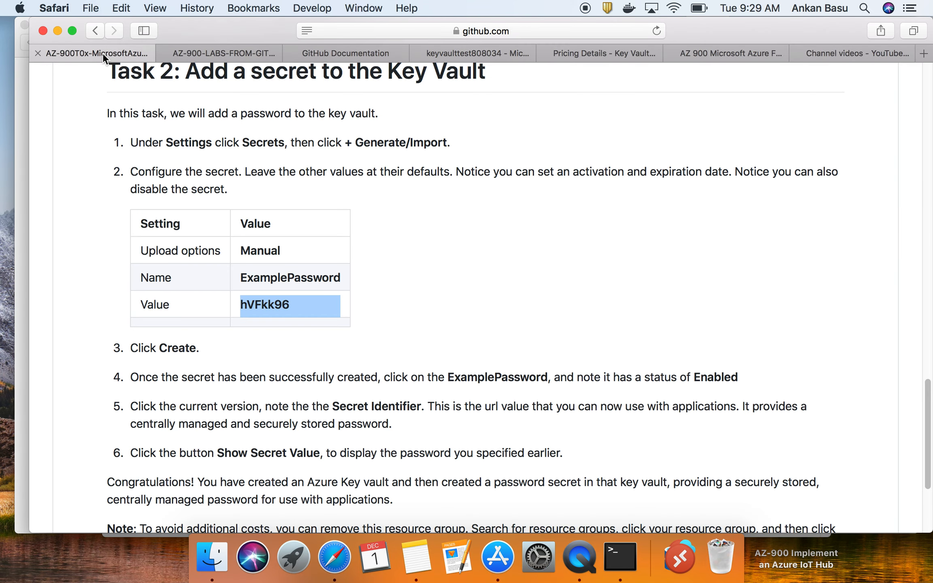
scroll(287, 363, "down", 3)
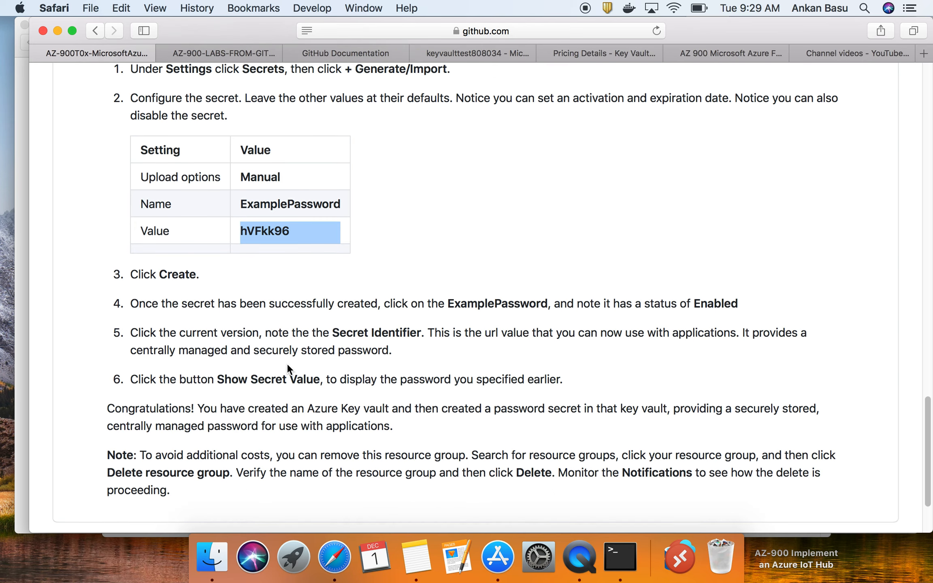
scroll(286, 363, "down", 2)
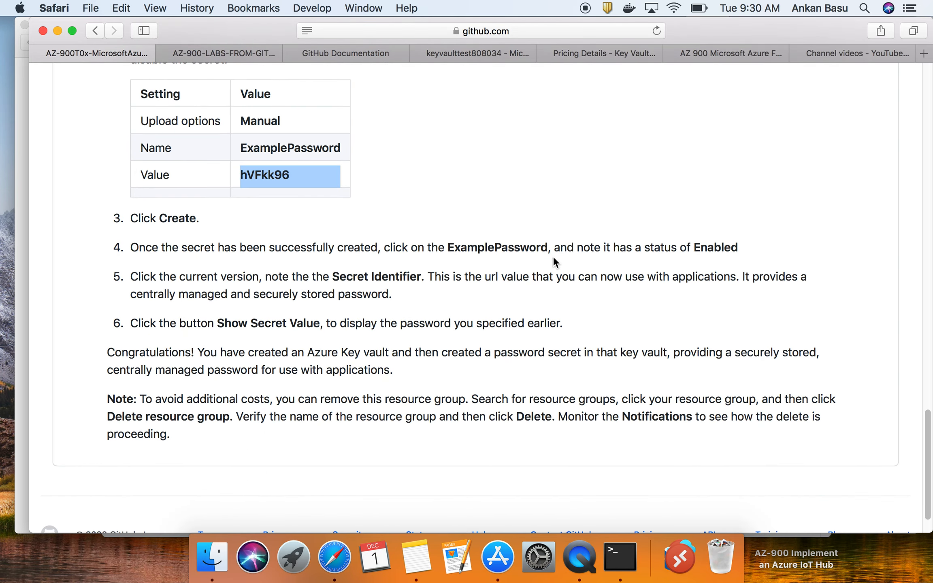
scroll(575, 261, "down", 1)
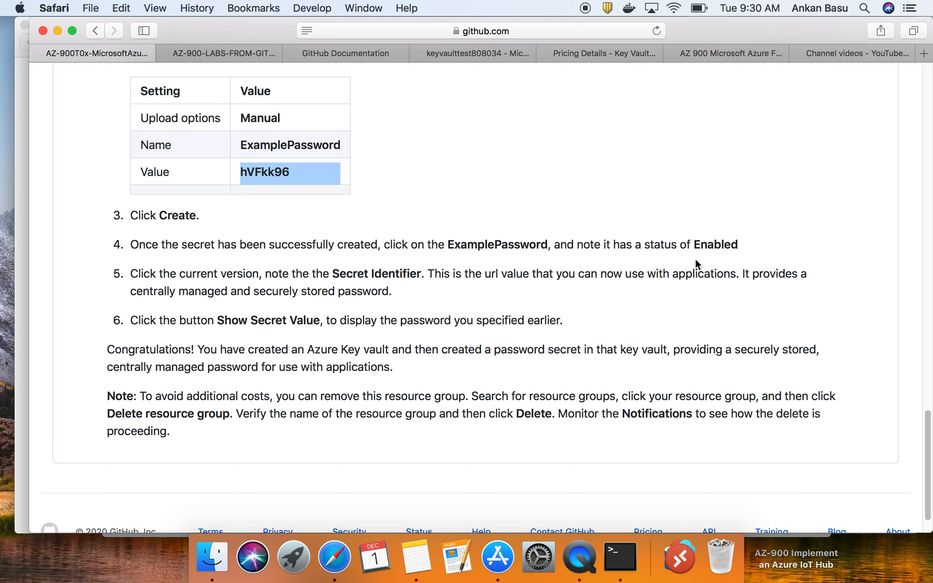
Open the current version of the ExamplePassword secret to examine its properties, and decline the browser's offer to save the password.
key("super+Tab")
key("super+Tab")
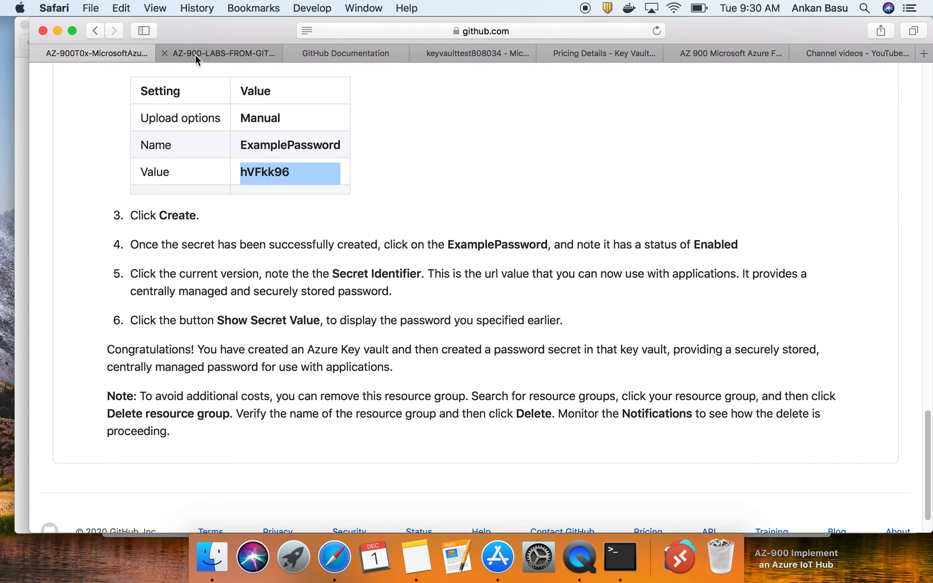
left_click(455, 52)
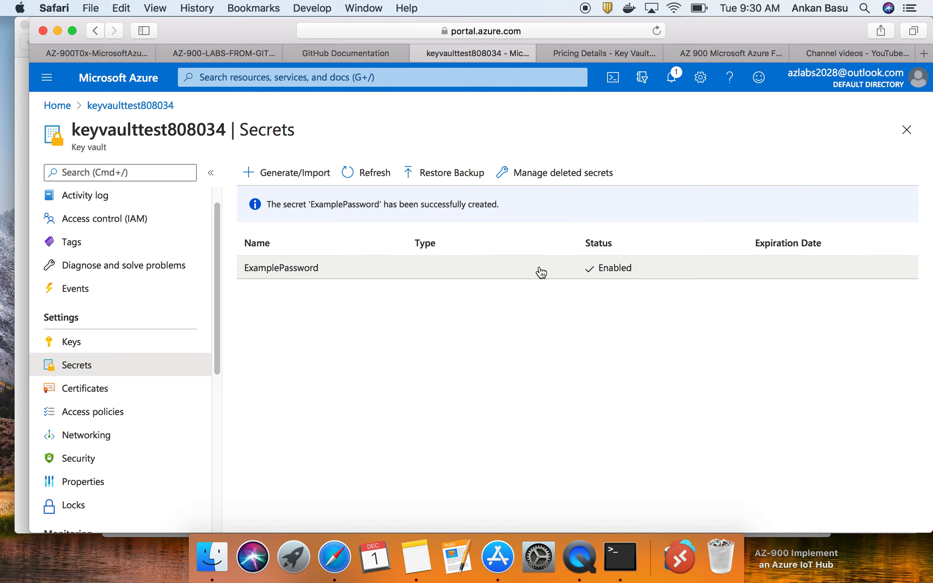
left_click(303, 269)
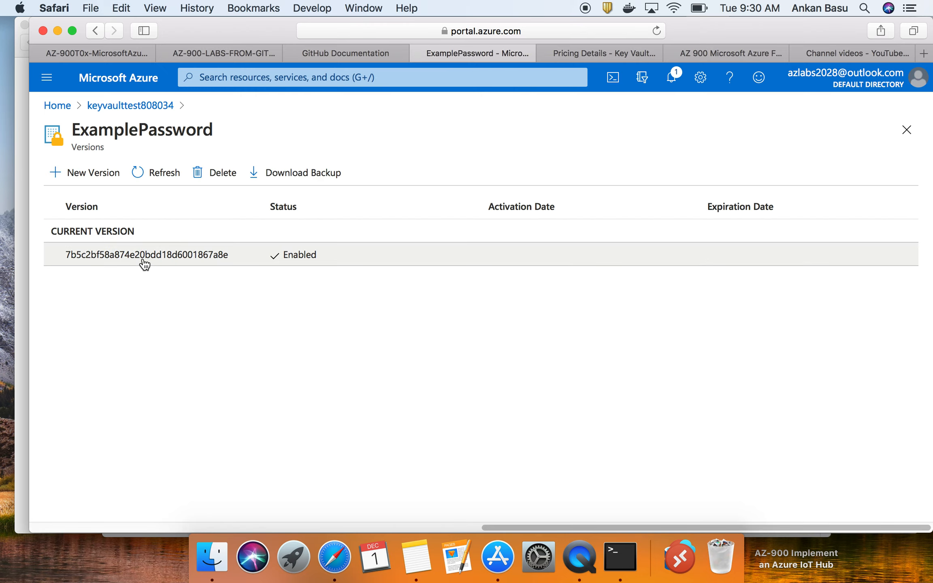
left_click(144, 259)
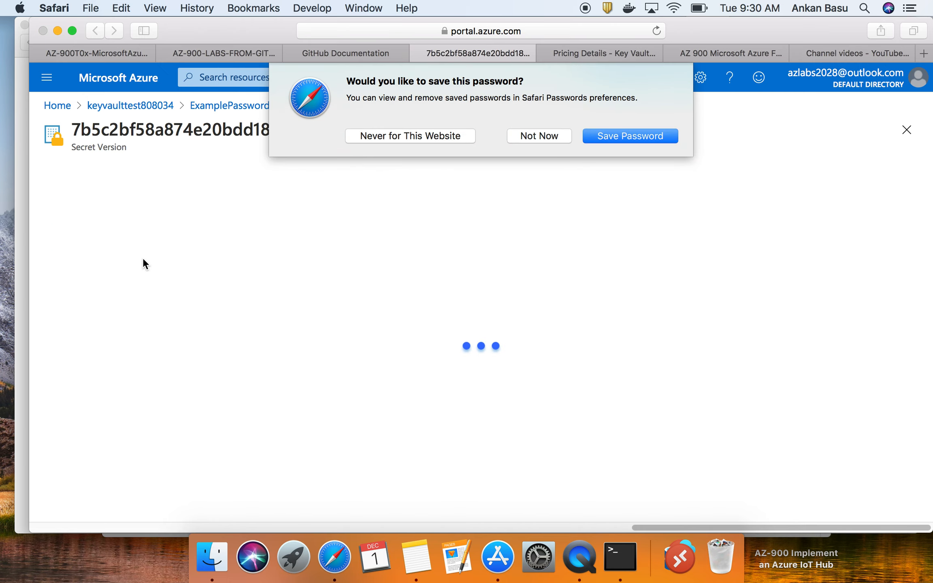
left_click(541, 135)
scroll(138, 405, "down", 3)
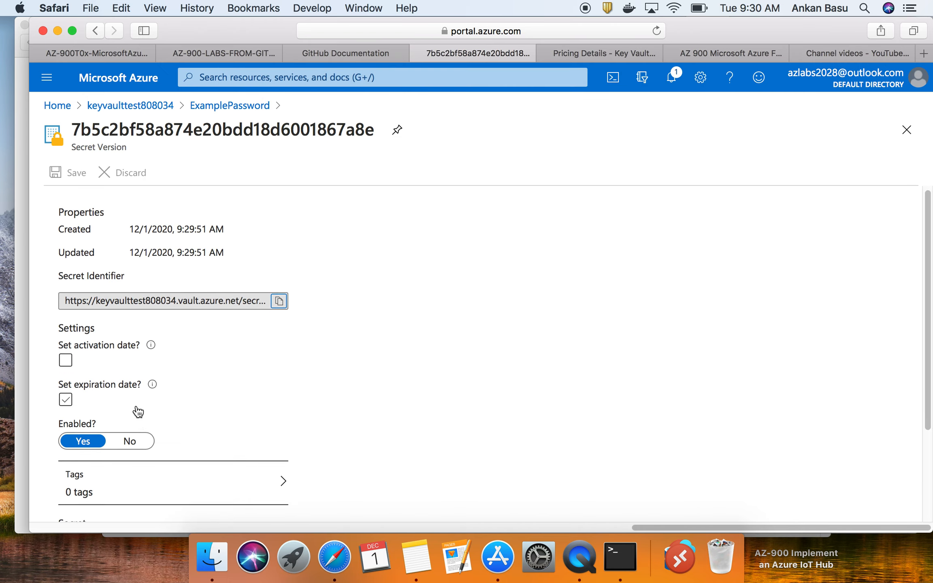
Show the stored value of the ExamplePassword secret version and check it against the password and closing steps in the lab instructions.
scroll(137, 406, "down", 2)
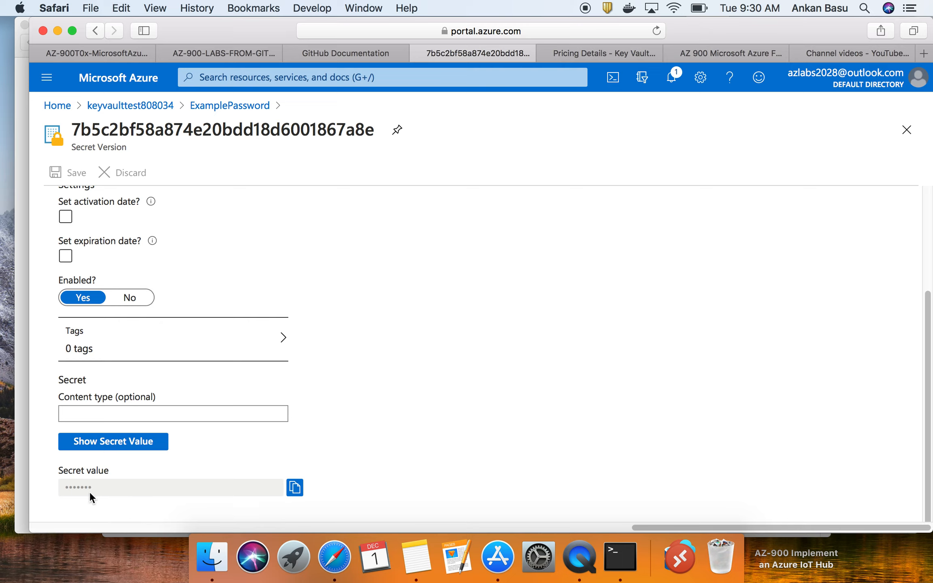
left_click(127, 449)
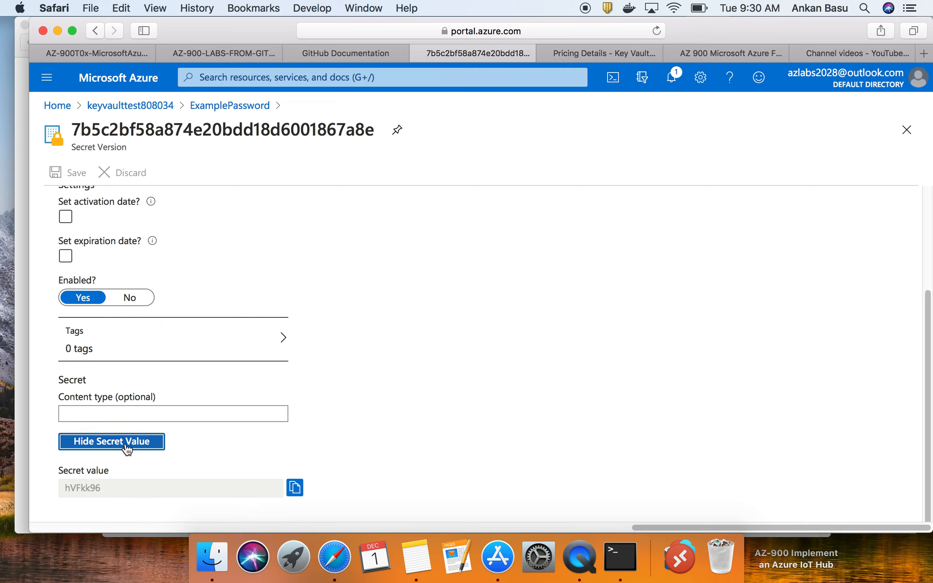
left_click_drag(99, 488, 66, 486)
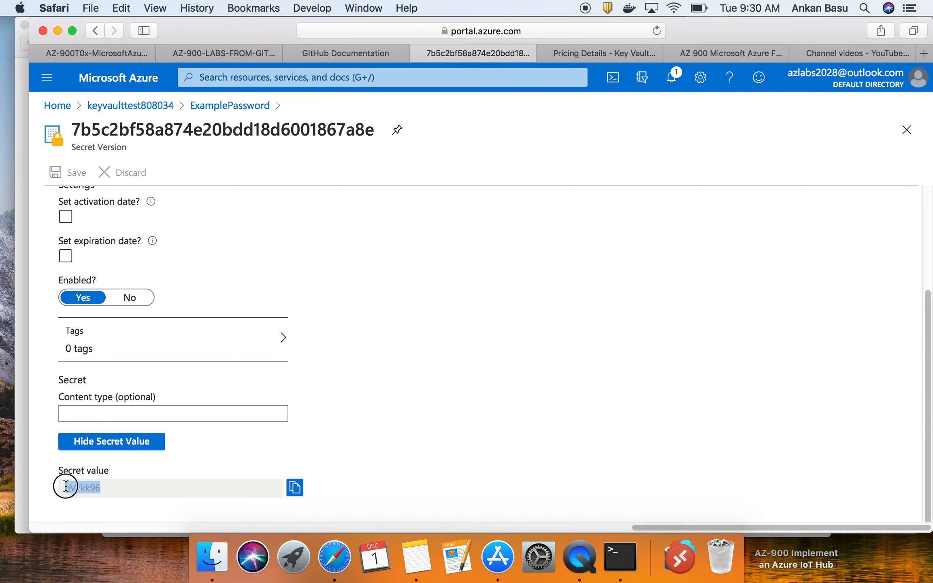
left_click(99, 59)
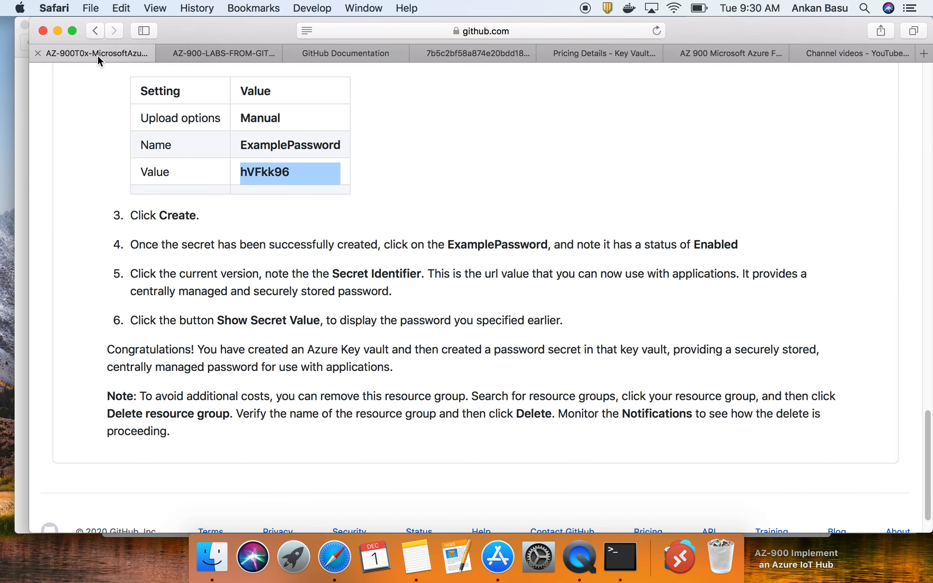
scroll(373, 305, "down", 1)
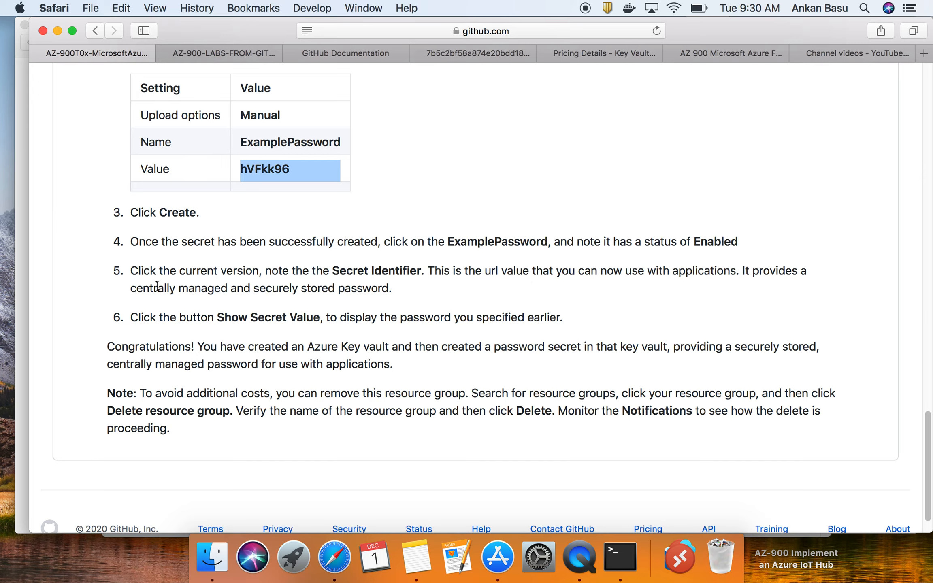
scroll(190, 287, "up", 20)
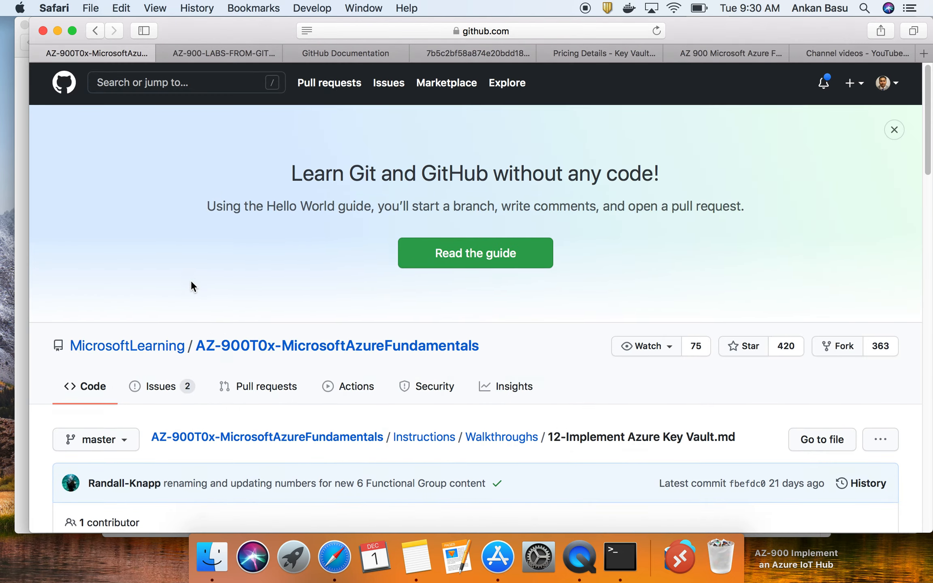
scroll(191, 285, "down", 3)
Return from the ExamplePassword secret version to the keyvaulttest808034 vault's Secrets page and look over its monitoring, automation and support options.
left_click(458, 53)
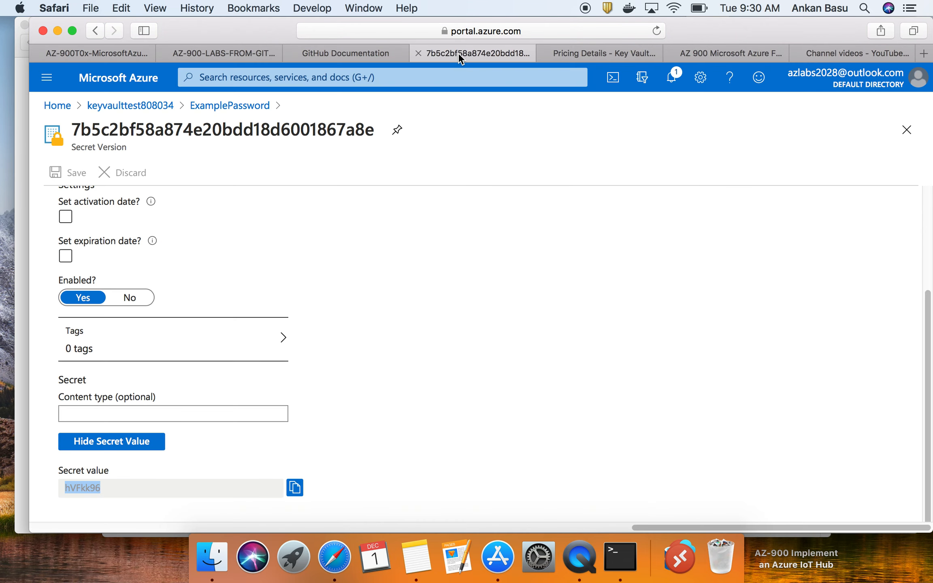
left_click(215, 108)
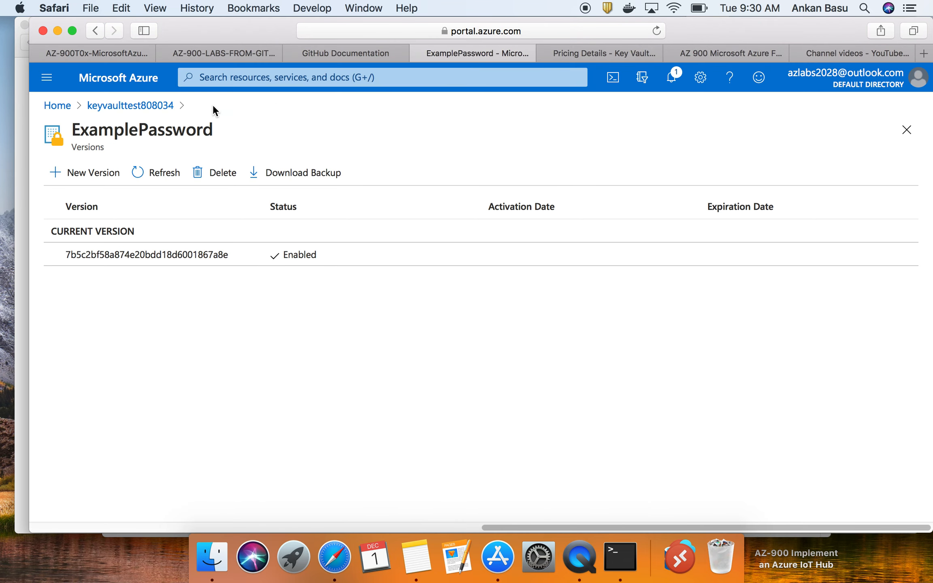
left_click(137, 108)
scroll(56, 360, "down", 10)
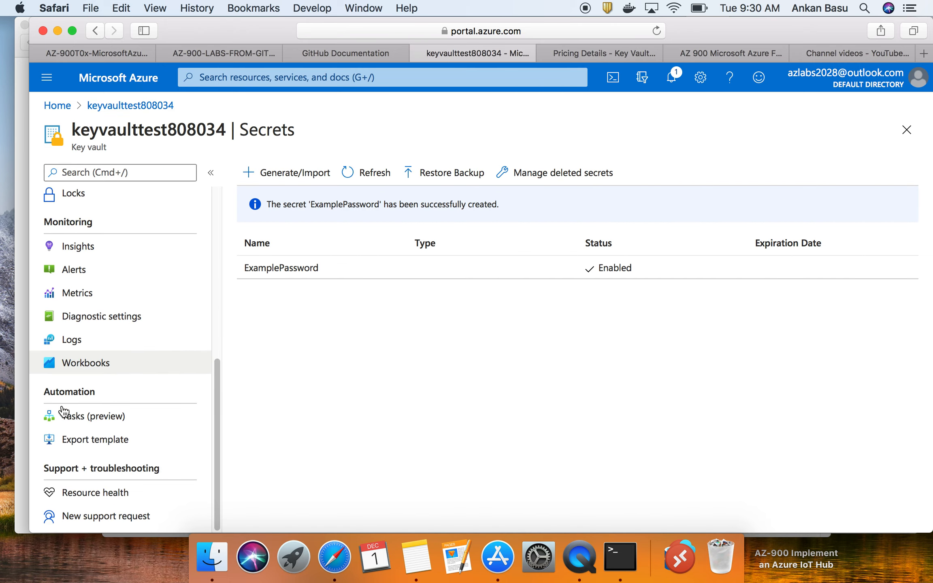